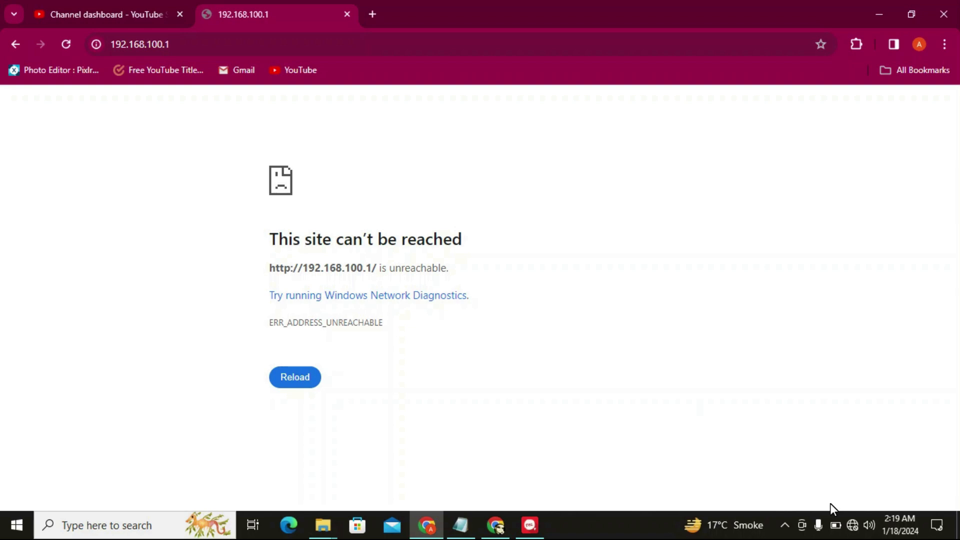
From the tray network icon, go to the Ethernet settings and open the adapter options
click(853, 525)
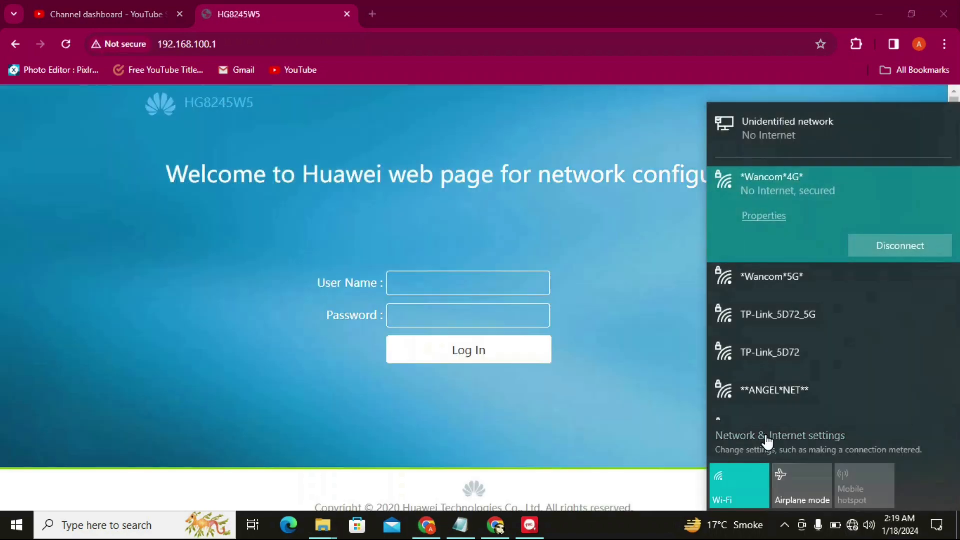
click(767, 438)
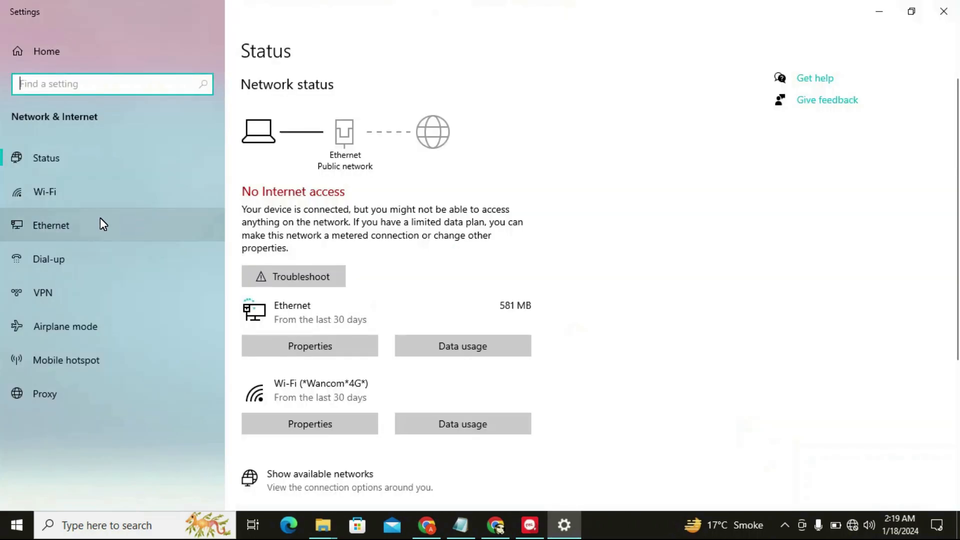
click(81, 228)
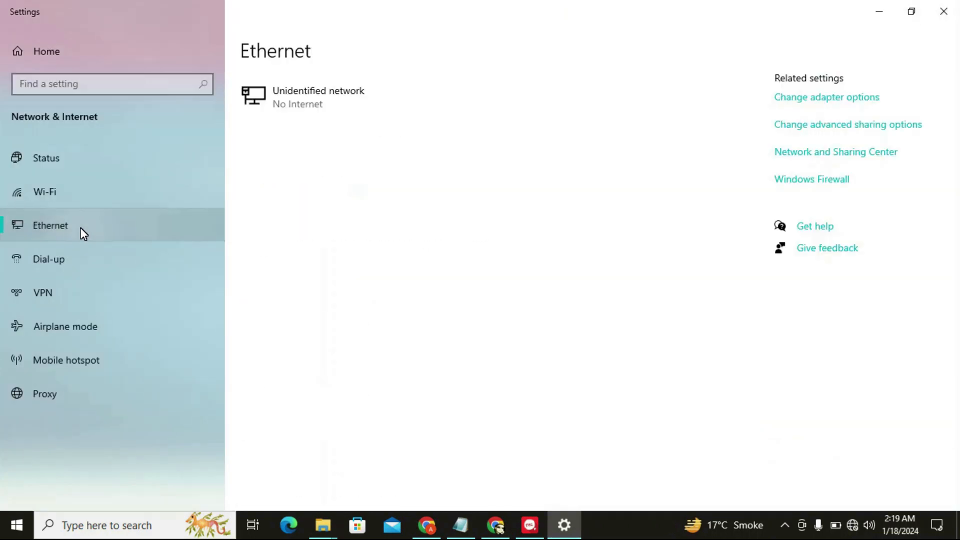
click(814, 104)
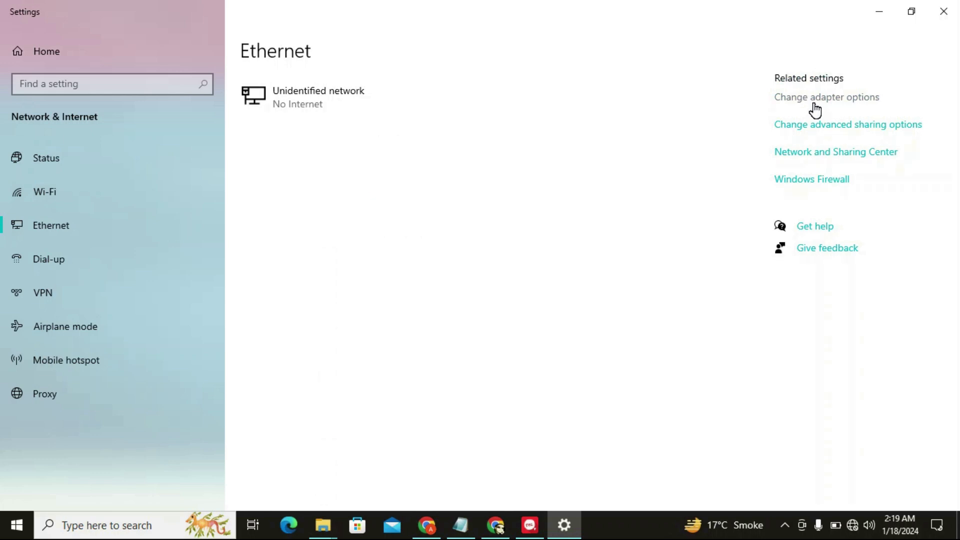
Verify Ethernet's IPv4 uses static IP 192.168.100.10 with mask 255.255.255.0, then close all dialogs
double_click(356, 178)
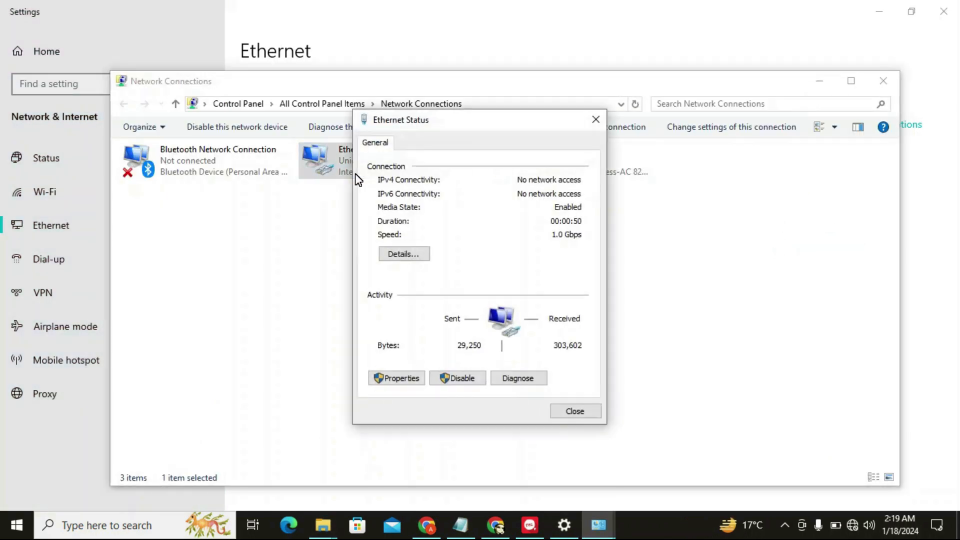
click(395, 387)
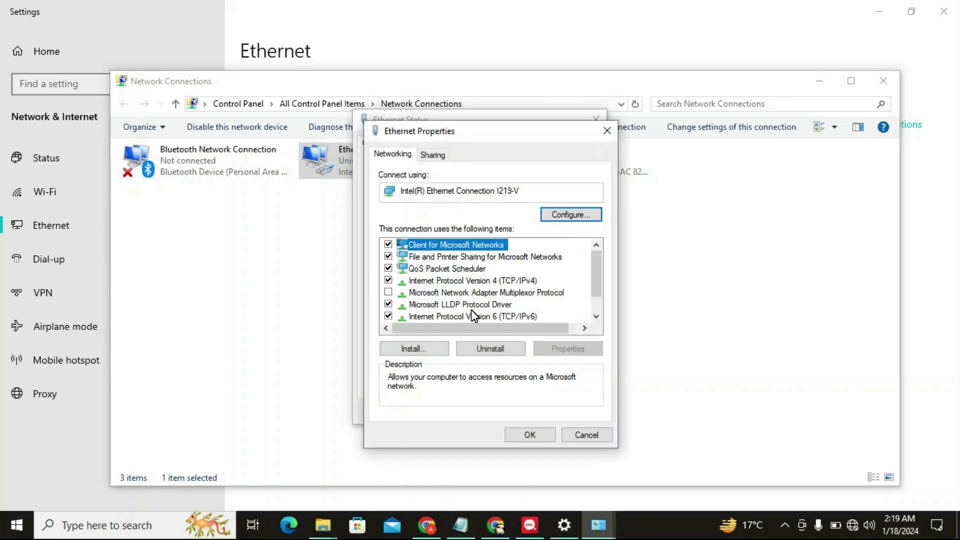
click(493, 281)
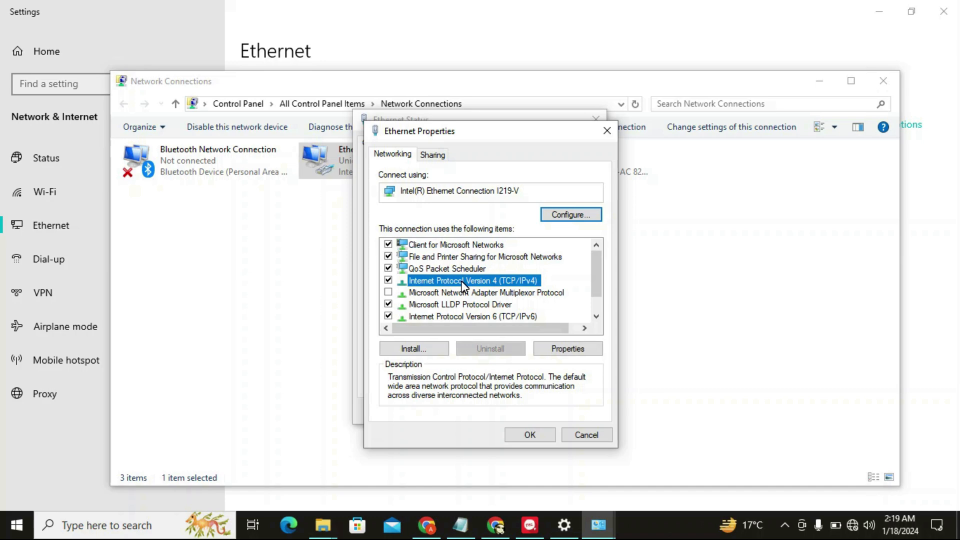
double_click(478, 284)
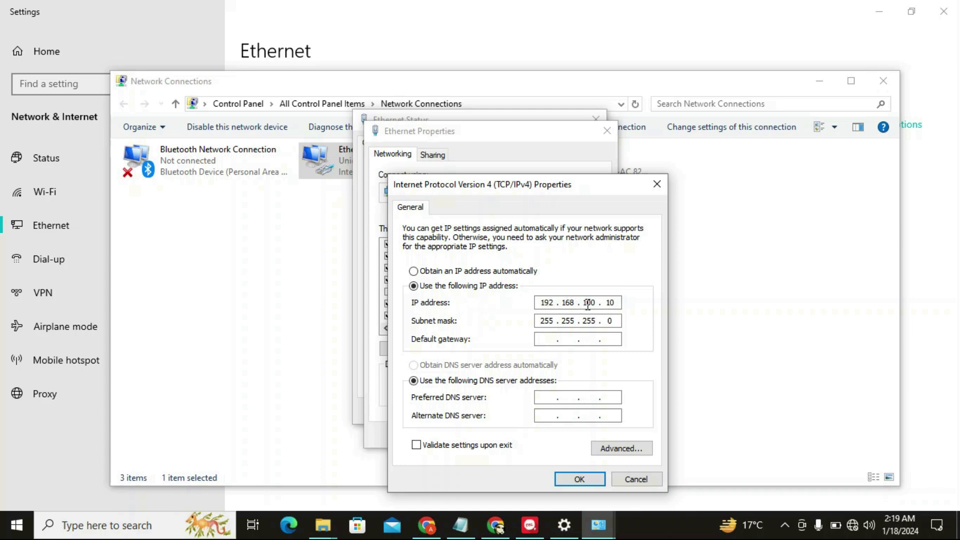
double_click(542, 320)
click(572, 475)
click(532, 433)
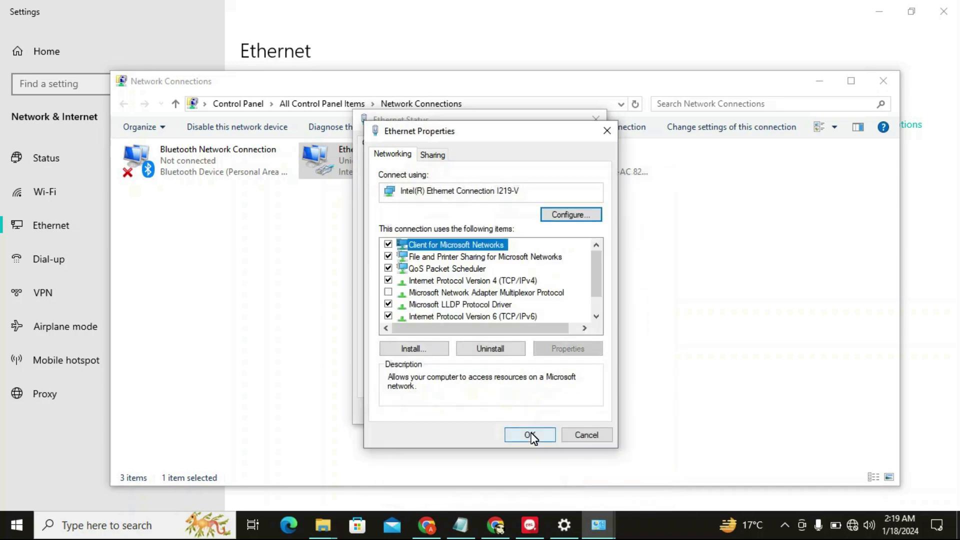
click(563, 414)
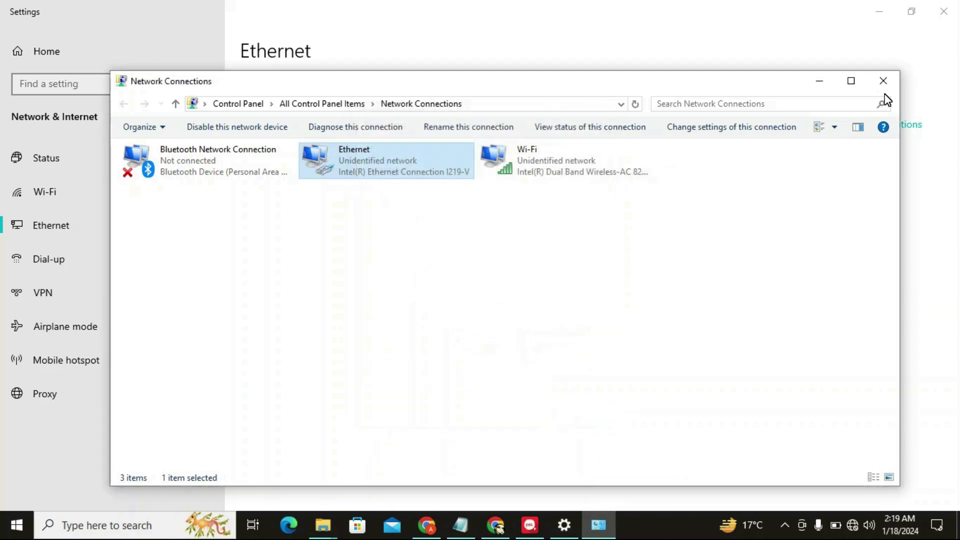
click(819, 81)
Log in to the router page at 192.168.100.1 as telecomadmin with the administrator password
click(877, 15)
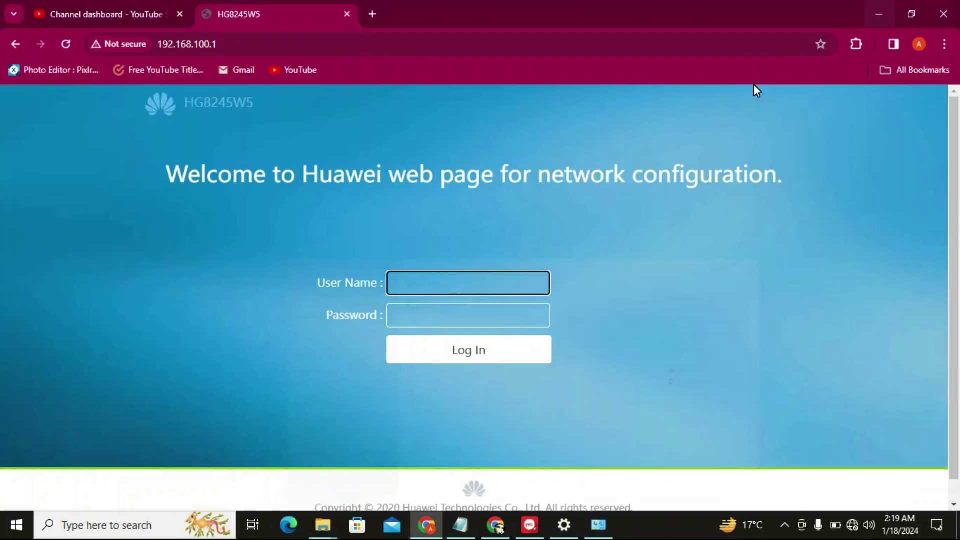
click(197, 44)
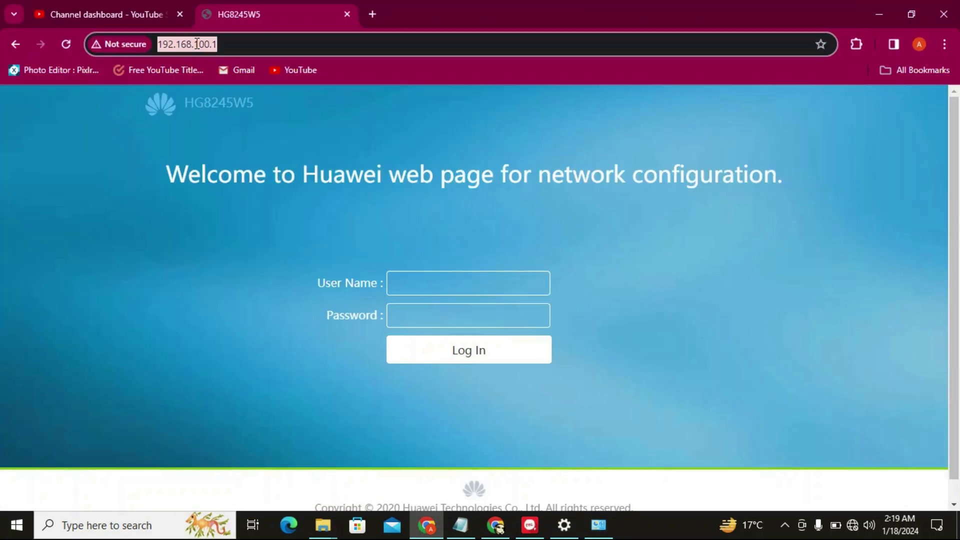
click(227, 44)
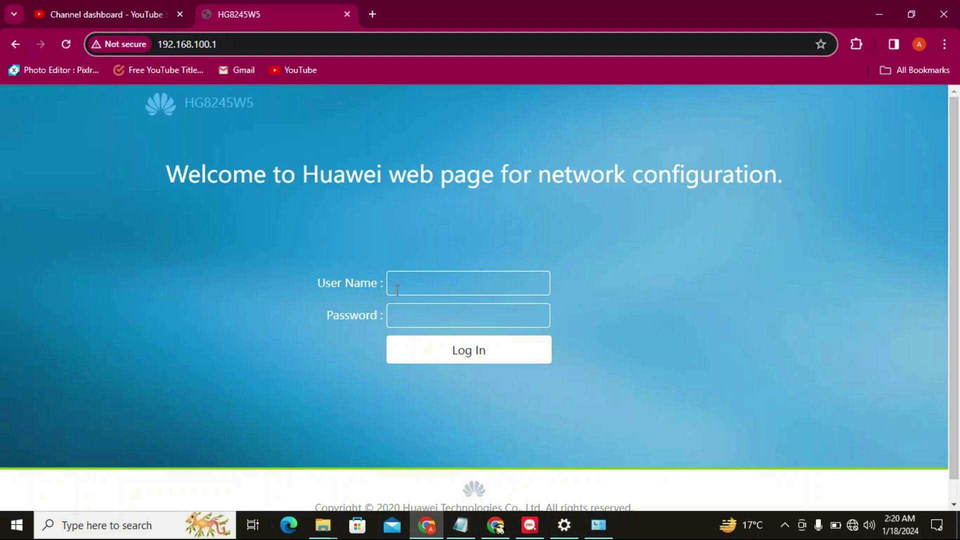
click(414, 285)
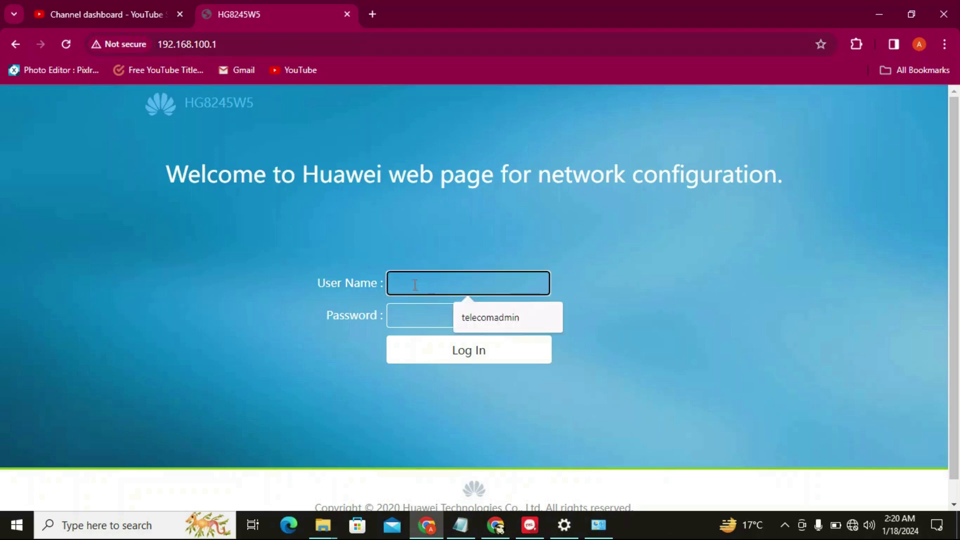
click(499, 319)
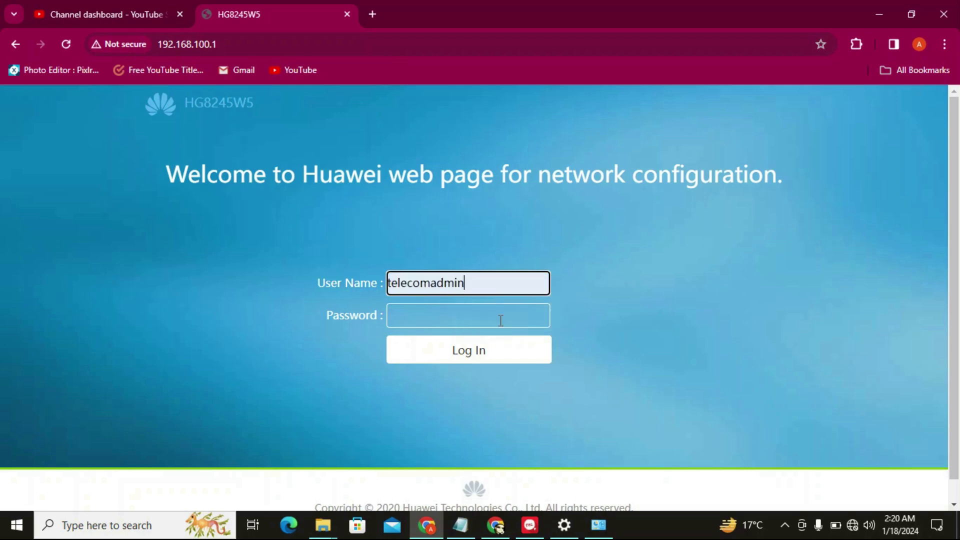
click(442, 316)
text(admintelecom)
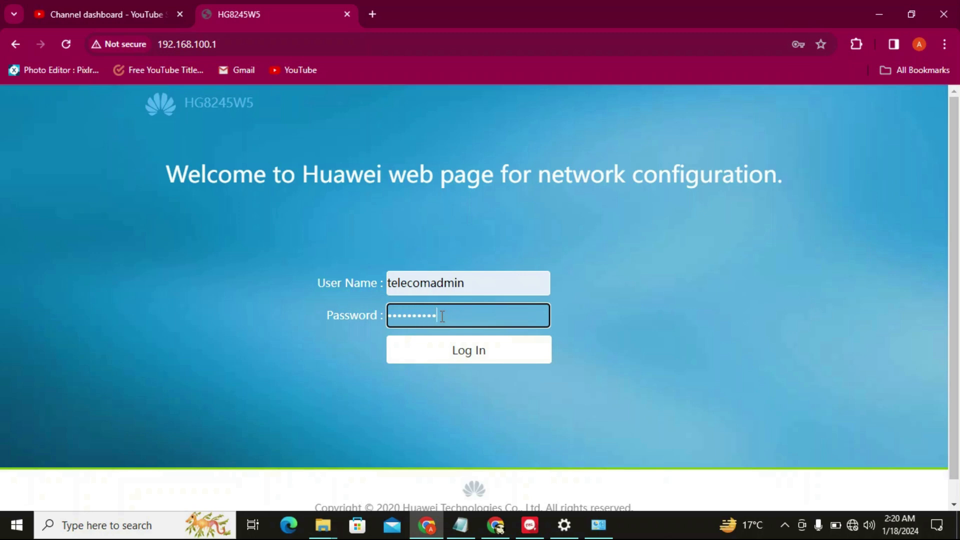
click(485, 350)
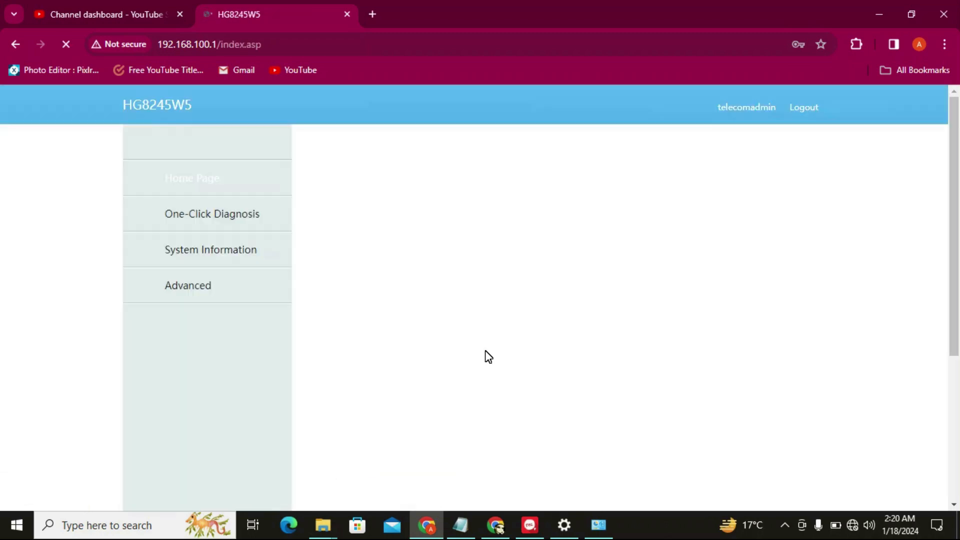
scroll(954, 290, down, 2)
mouse_move(955, 291)
mouse_down()
mouse_move(954, 217)
mouse_move(951, 306)
mouse_up()
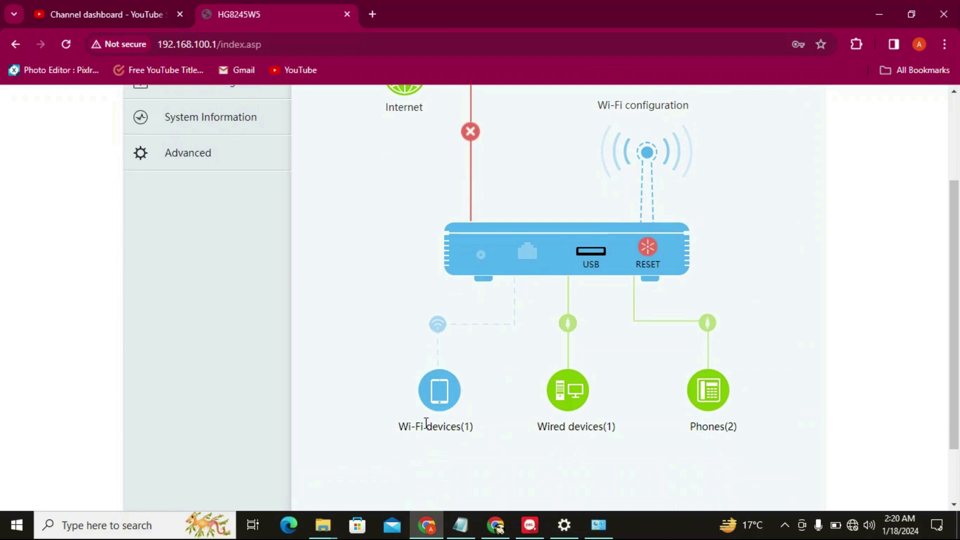
drag(389, 426, 475, 419)
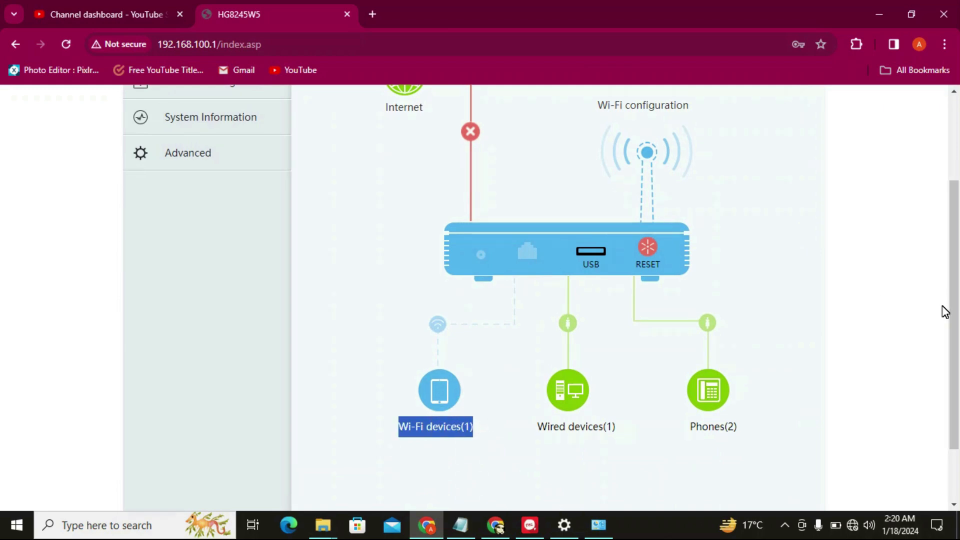
drag(623, 424, 534, 428)
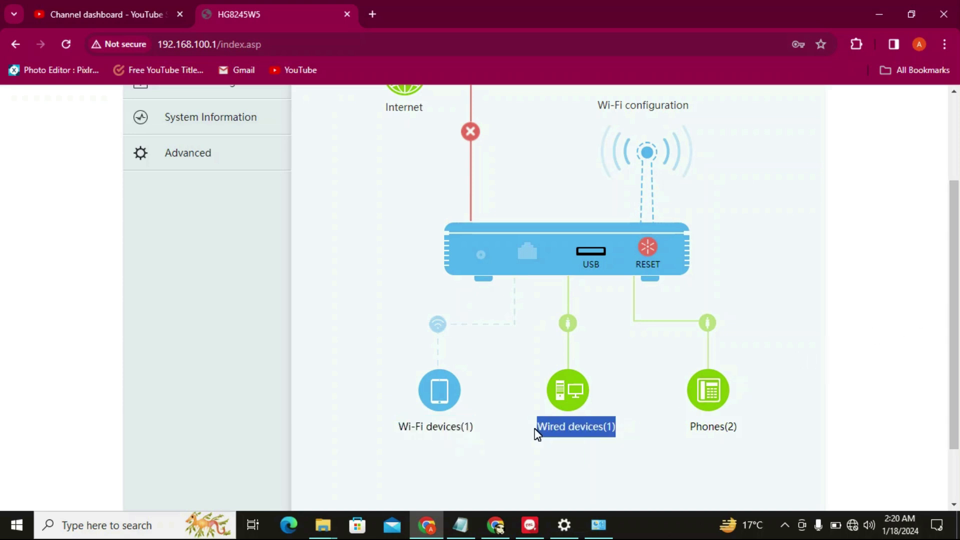
click(527, 434)
mouse_move(523, 428)
mouse_down()
mouse_move(641, 419)
mouse_move(540, 438)
mouse_up()
drag(958, 340, 958, 277)
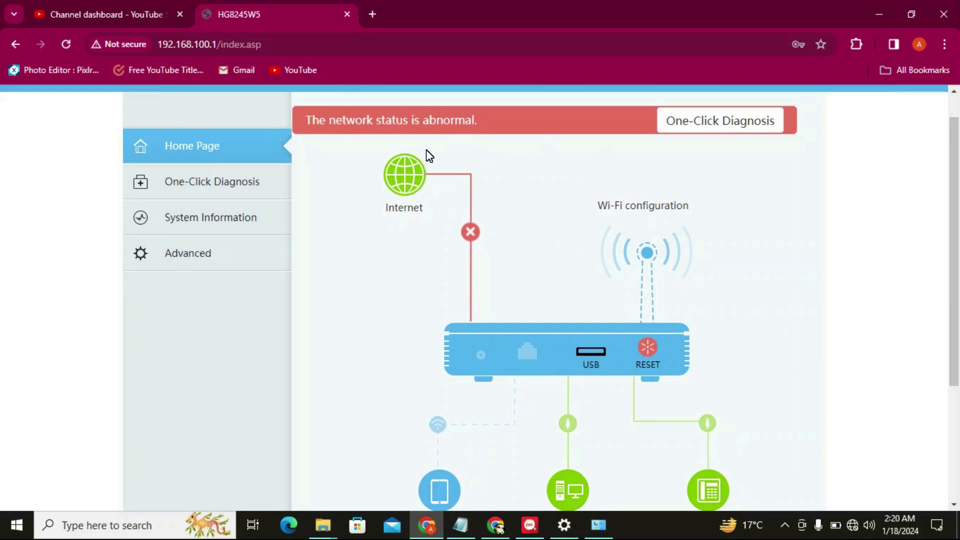
drag(795, 161, 735, 310)
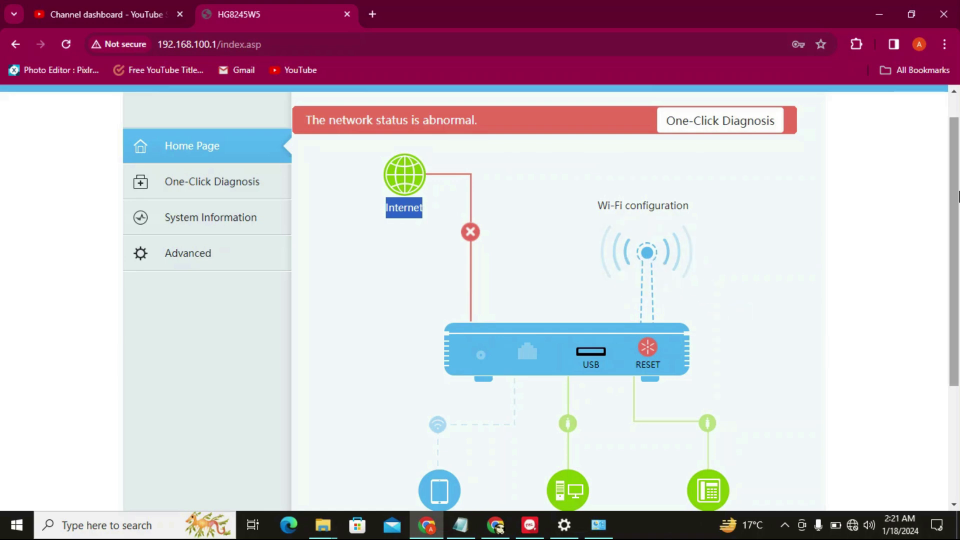
scroll(957, 197, up, 1)
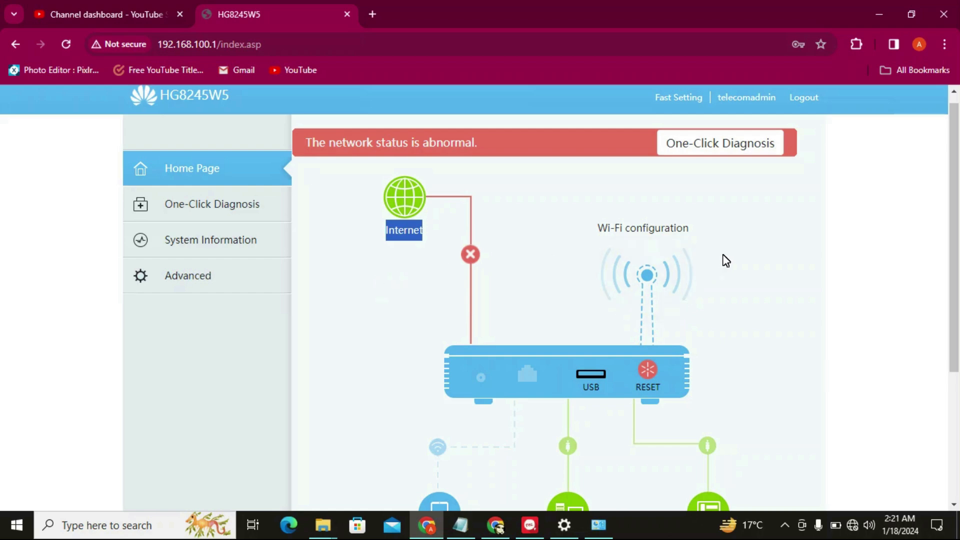
click(646, 278)
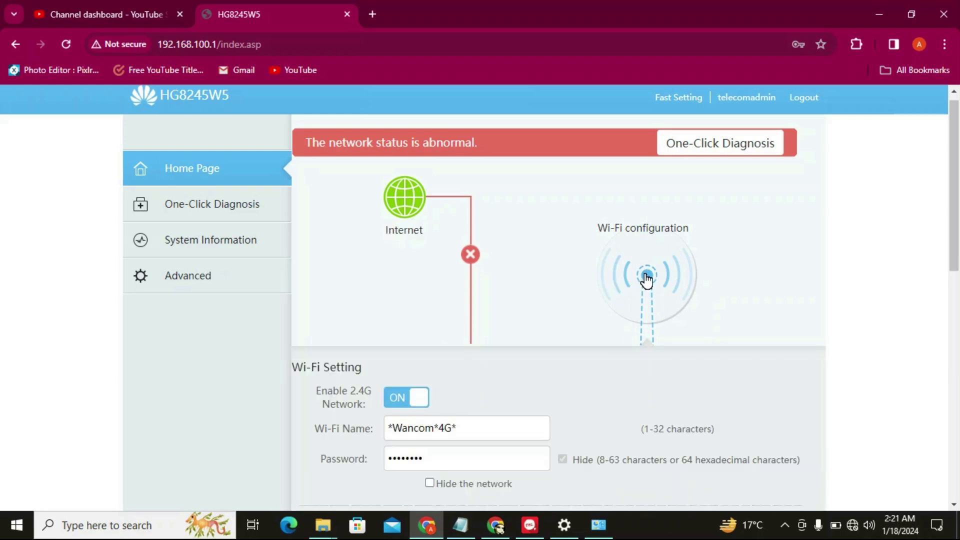
drag(957, 236, 955, 295)
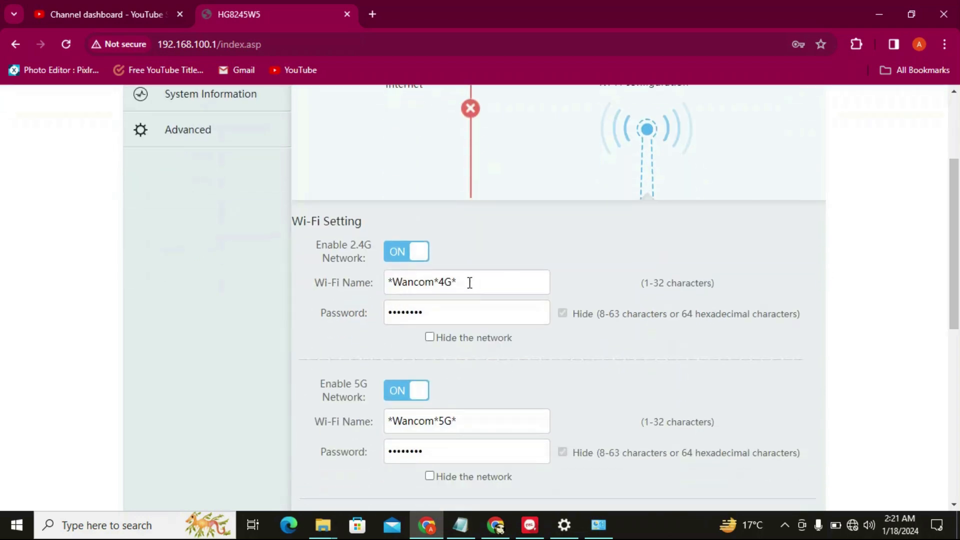
drag(470, 283, 385, 284)
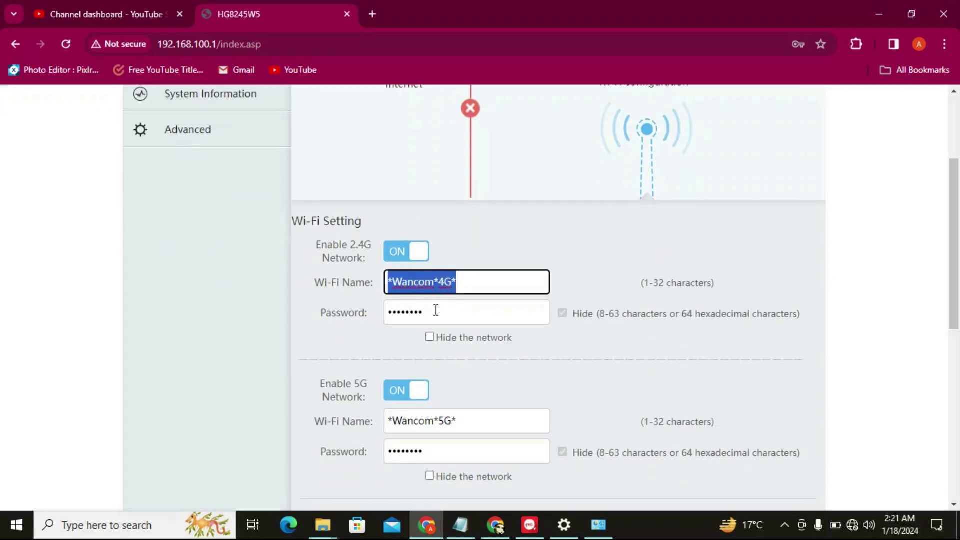
drag(436, 310, 367, 311)
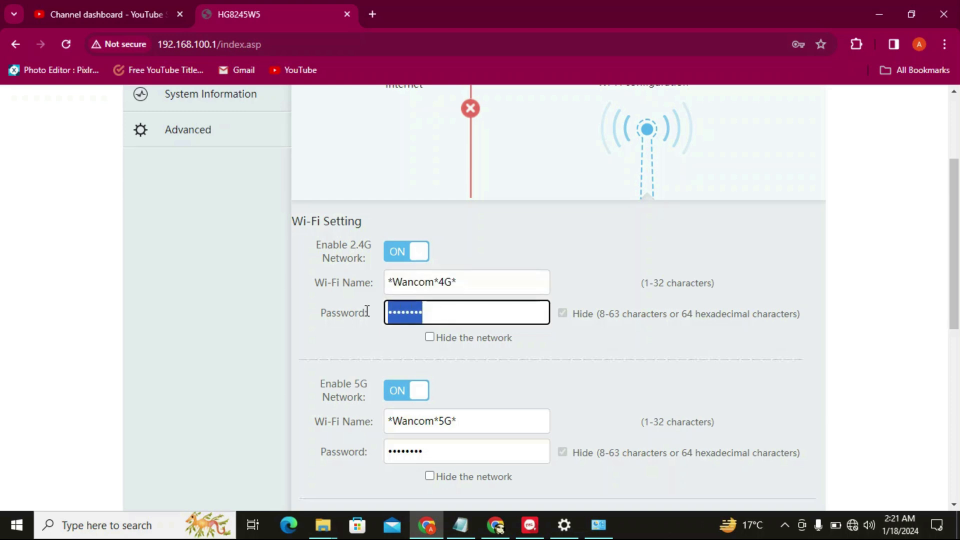
drag(465, 281, 381, 285)
drag(433, 316, 349, 313)
click(331, 329)
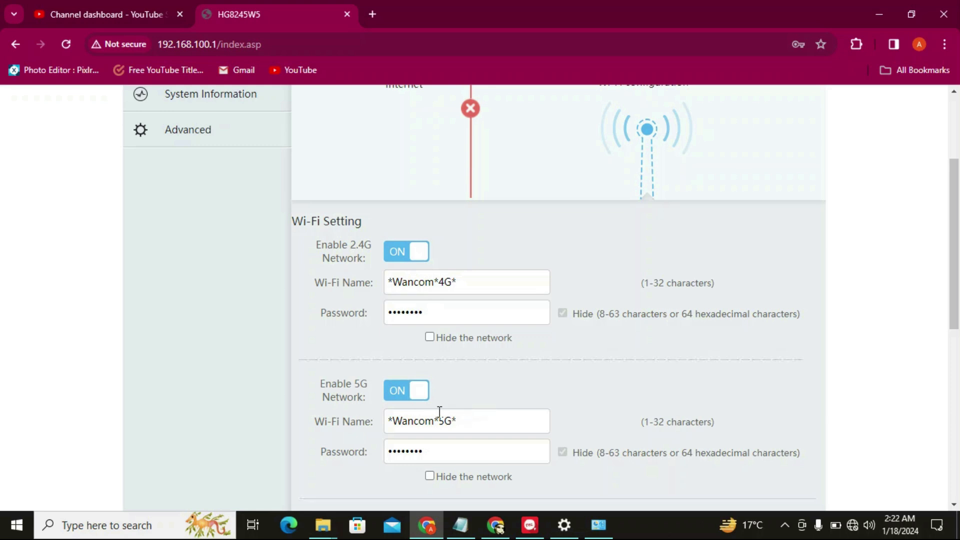
drag(463, 422, 381, 425)
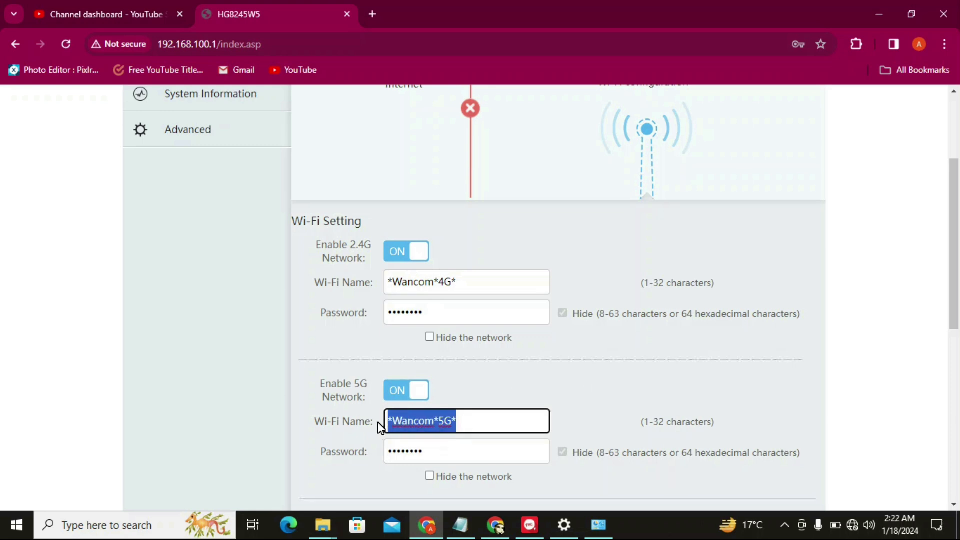
click(455, 282)
drag(455, 282, 372, 285)
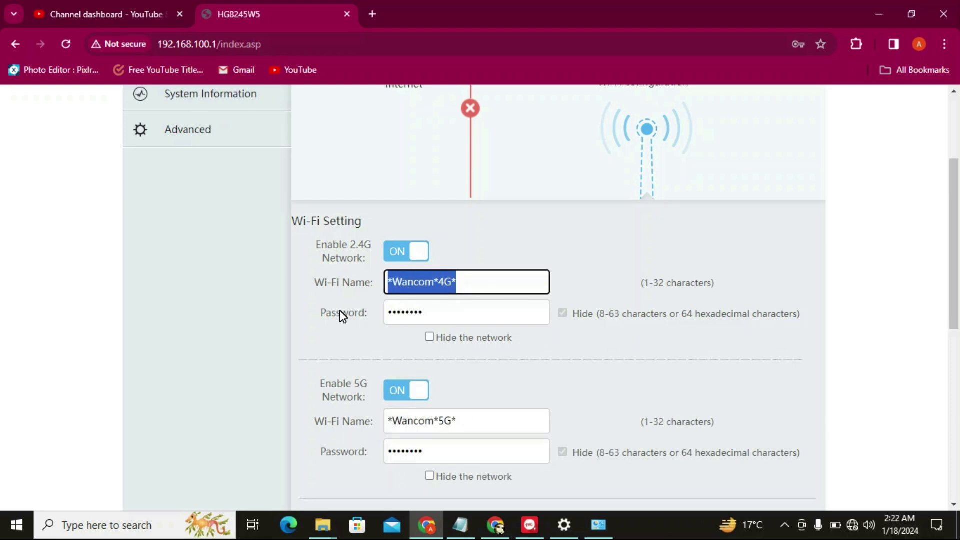
click(334, 324)
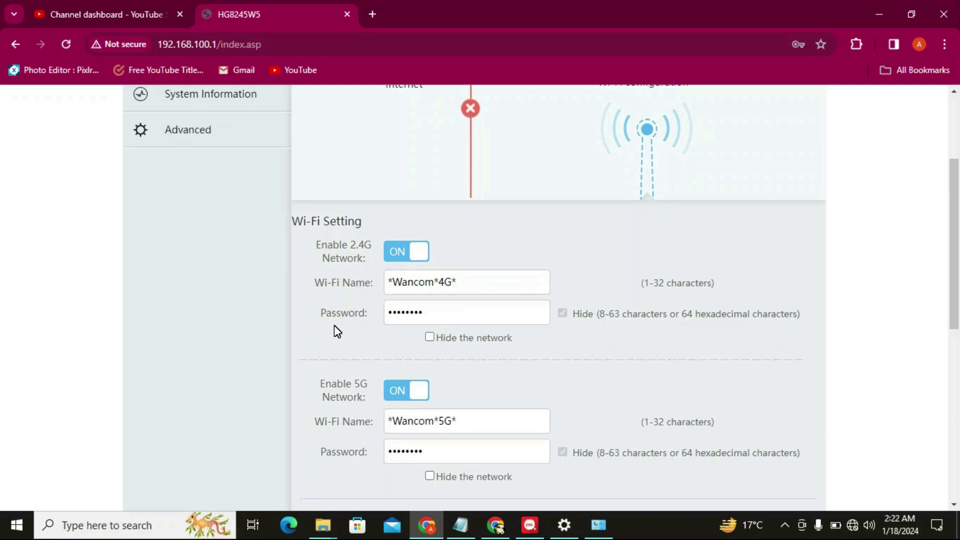
click(470, 413)
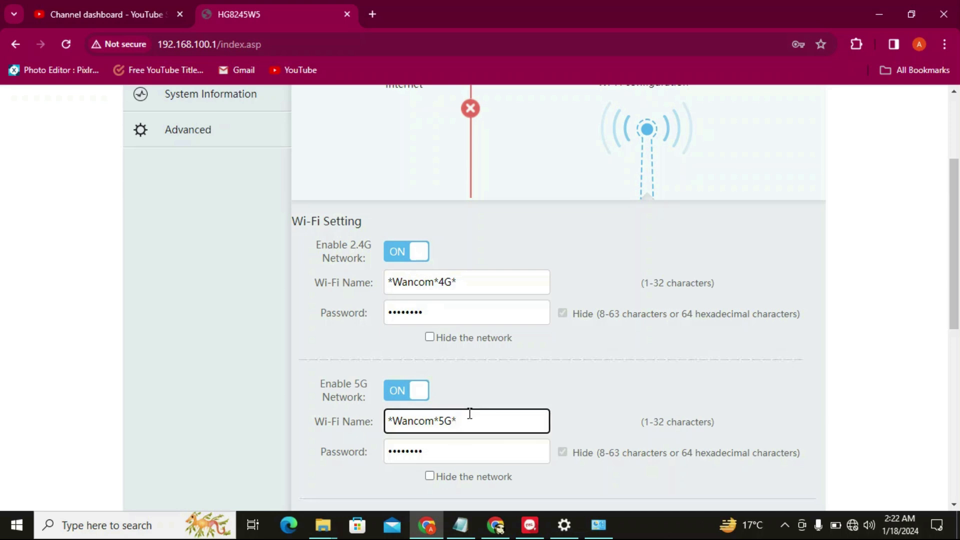
drag(469, 412, 388, 420)
click(429, 444)
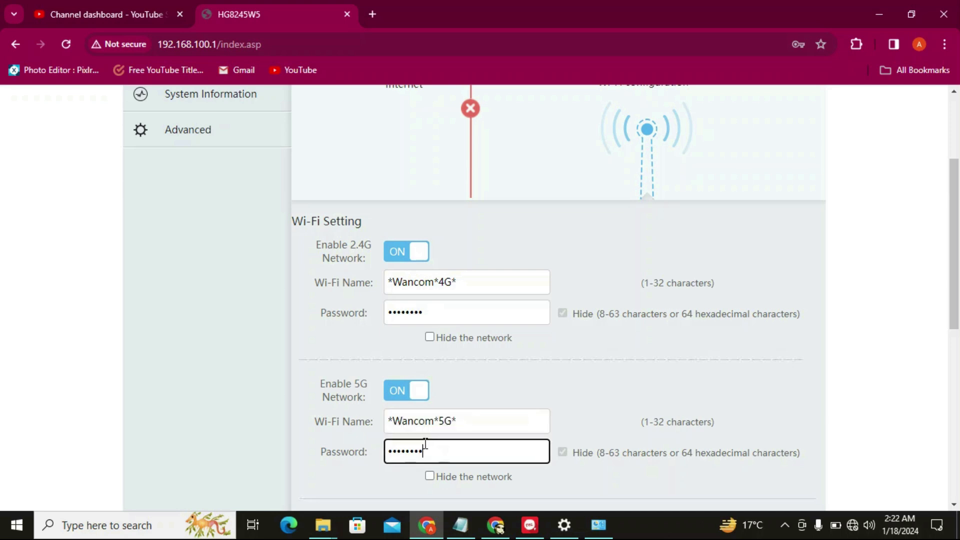
drag(429, 444, 377, 448)
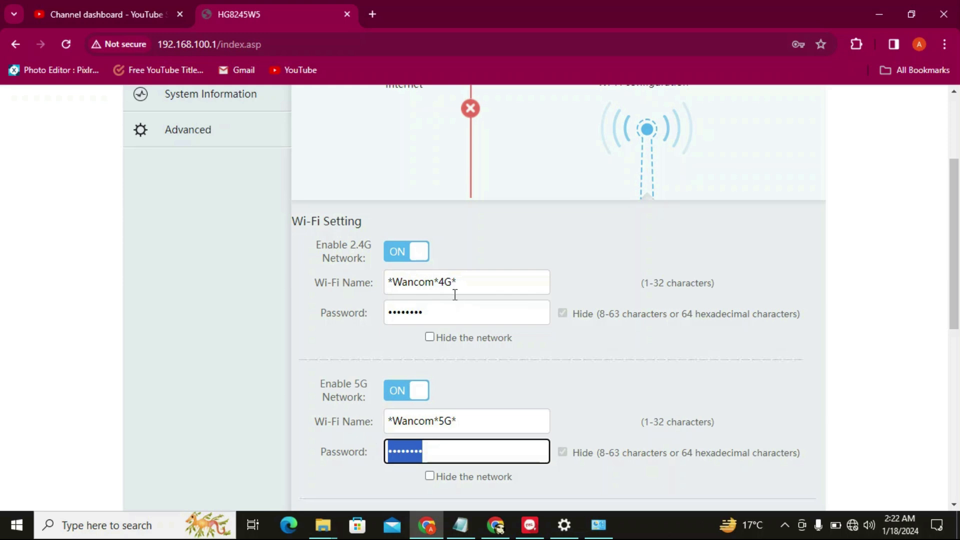
drag(459, 282, 377, 289)
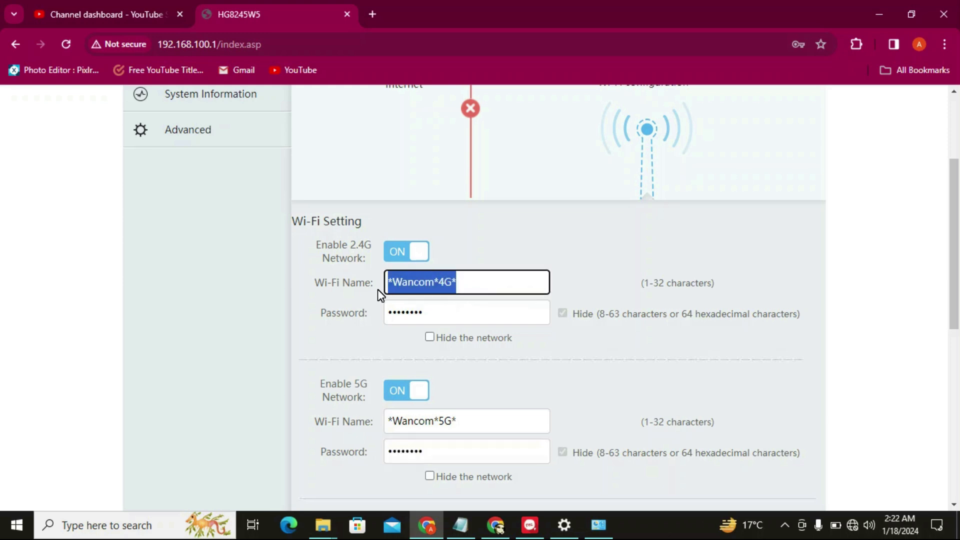
drag(426, 307, 367, 310)
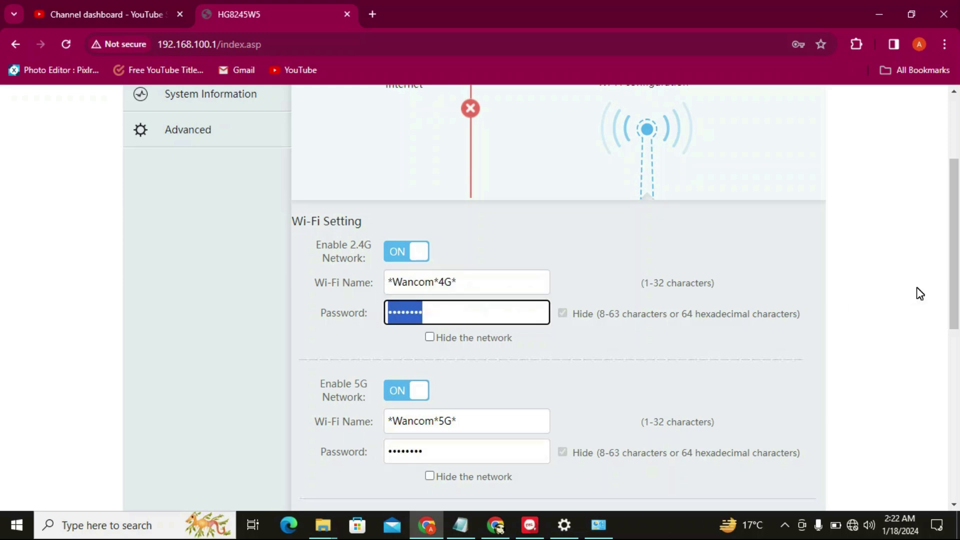
drag(952, 279, 930, 406)
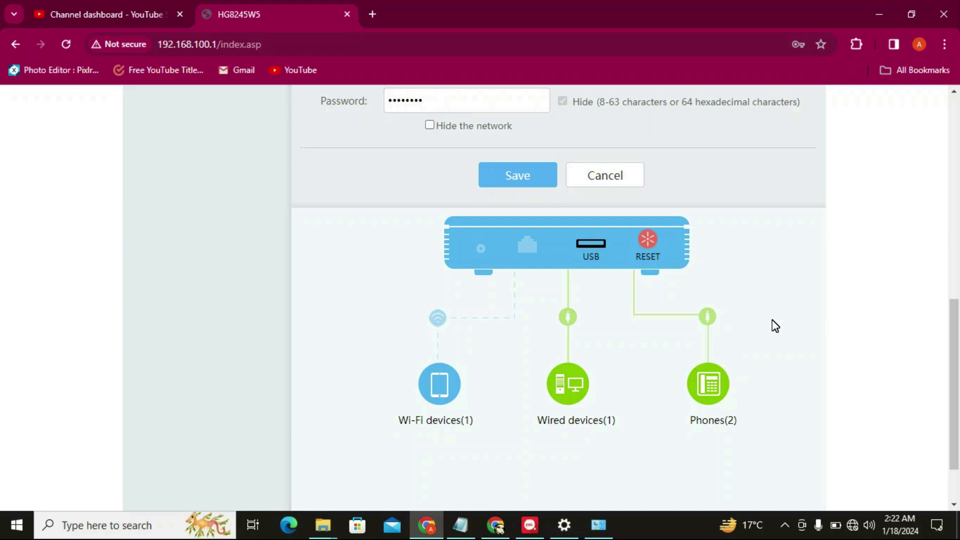
View the reset and restore options, then revisit Wi-Fi settings and select the 2.4G Wi-Fi password
click(649, 242)
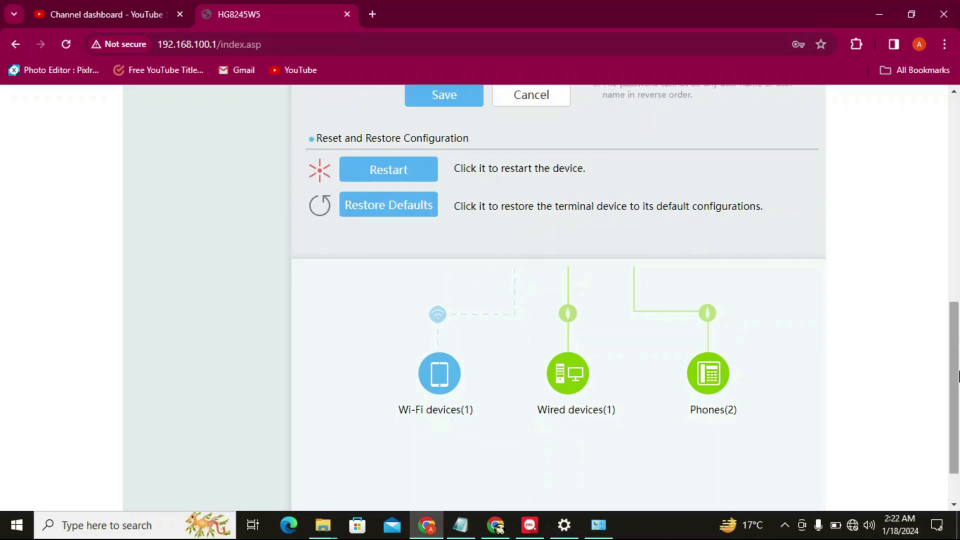
drag(954, 375, 958, 186)
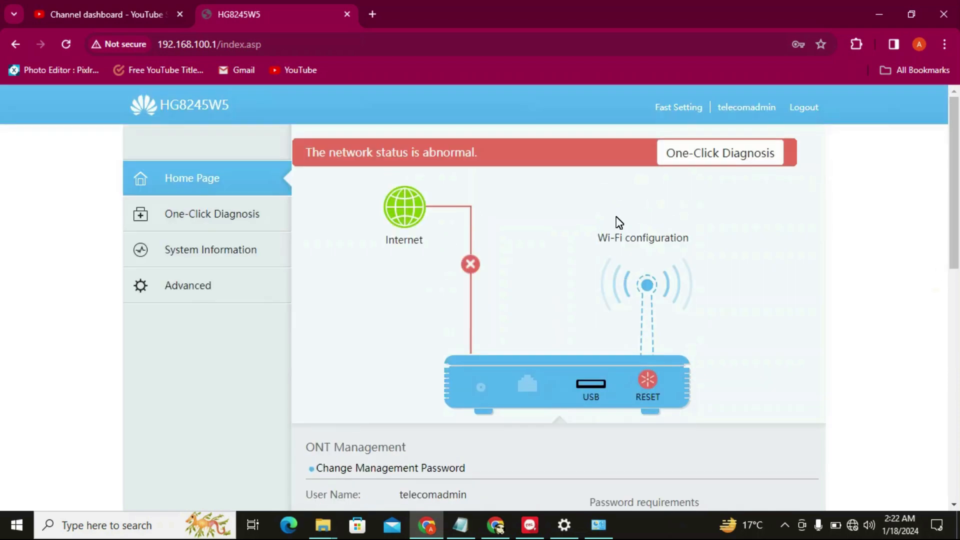
click(644, 284)
scroll(927, 350, down, 5)
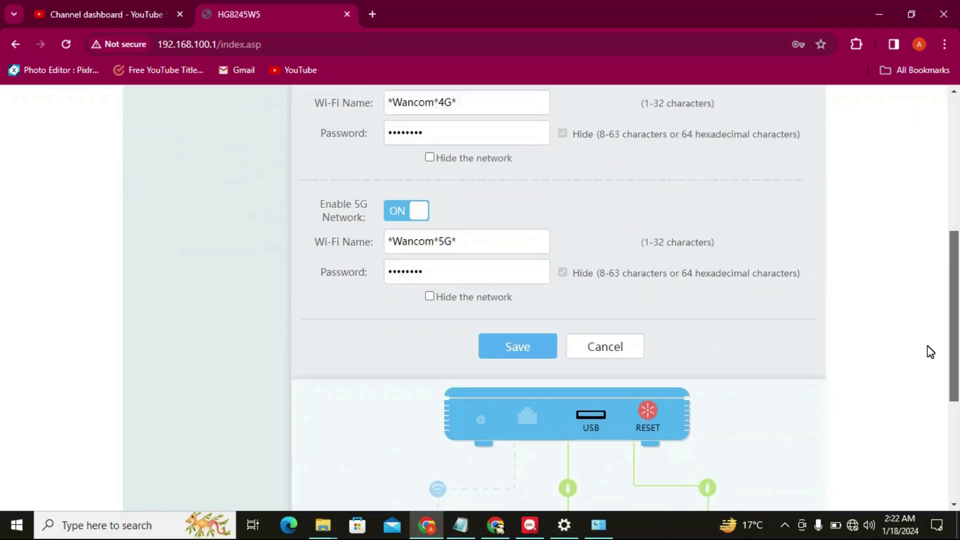
scroll(936, 302, up, 2)
scroll(936, 304, down, 1)
drag(462, 189, 371, 199)
click(462, 224)
drag(462, 226, 361, 240)
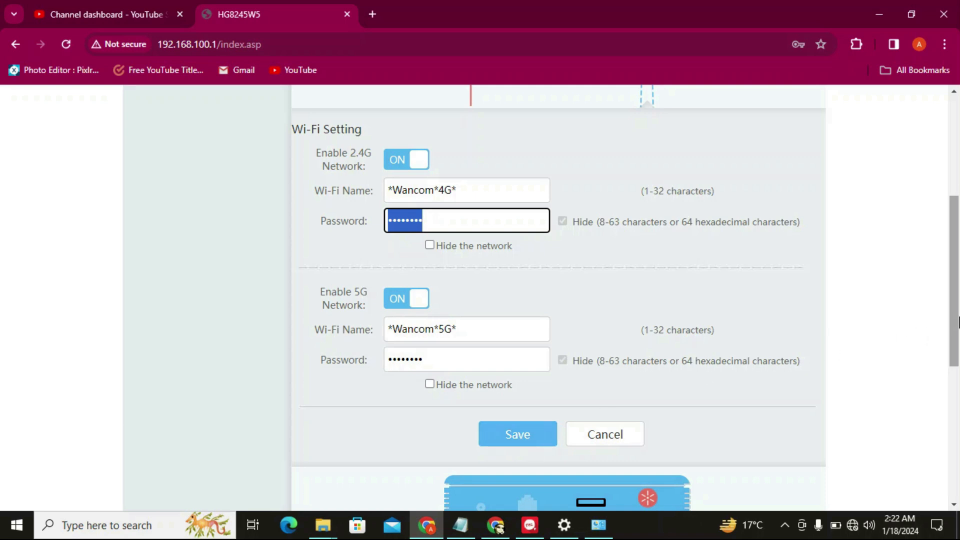
Reopen the reset and restore options and scroll to the Change Management Password form
drag(957, 292, 956, 398)
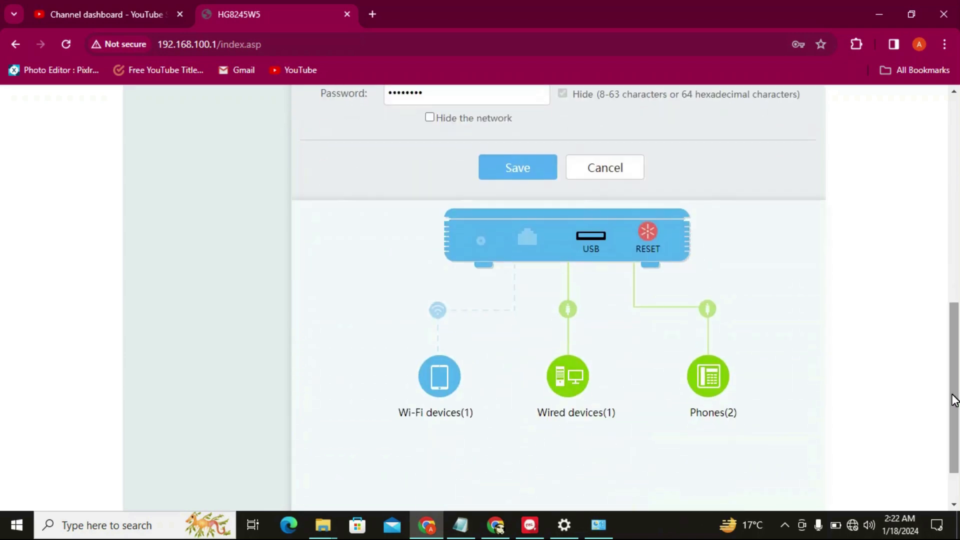
click(647, 240)
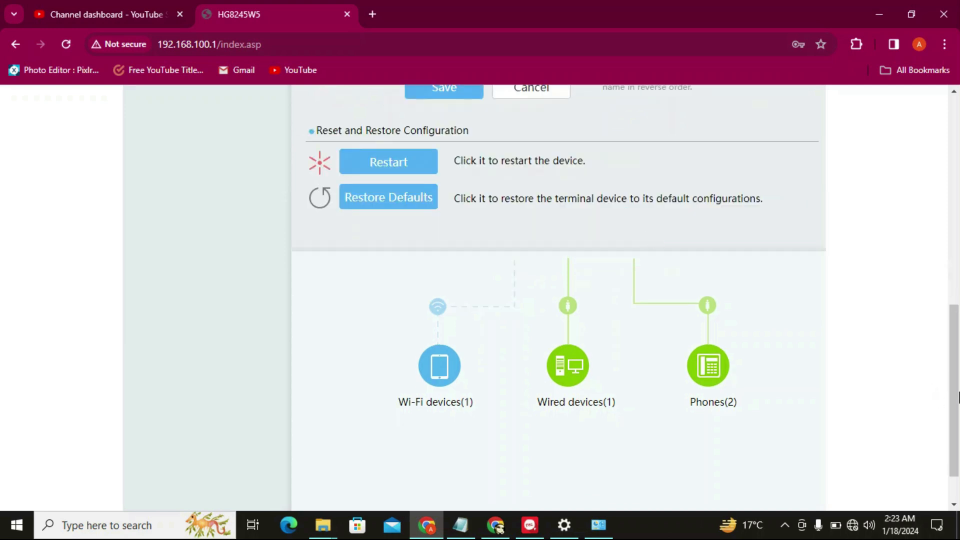
drag(955, 397, 957, 324)
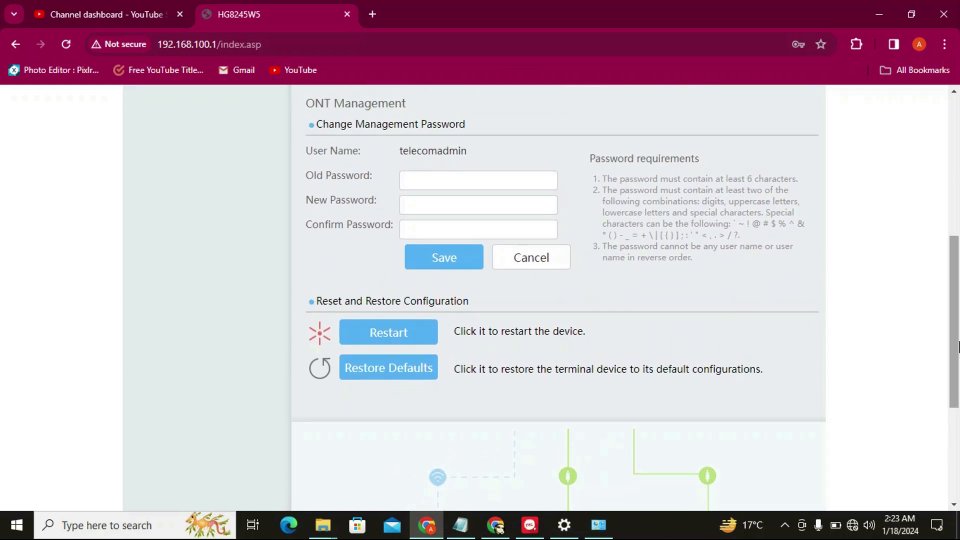
drag(956, 351, 958, 330)
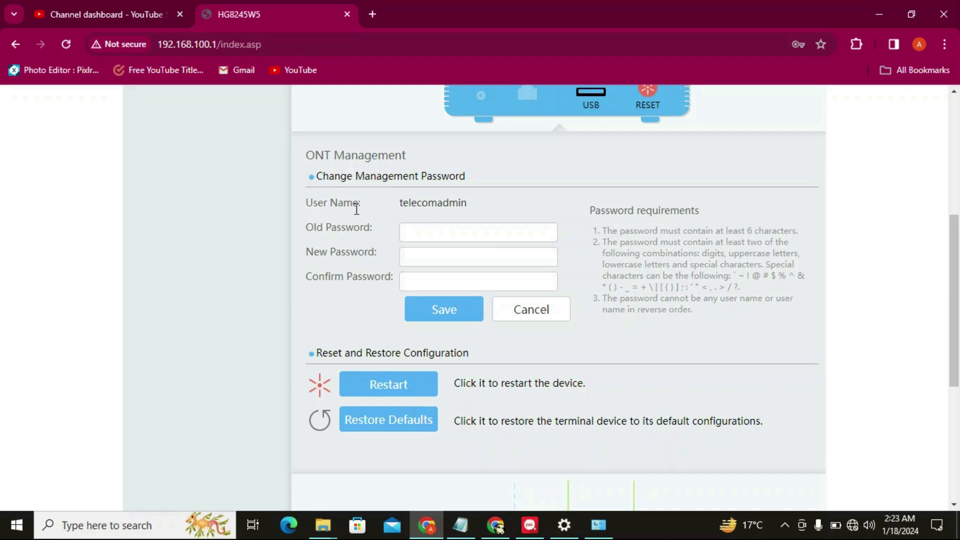
Enter the old, new and confirmation management passwords, save, and dismiss the success message
double_click(440, 227)
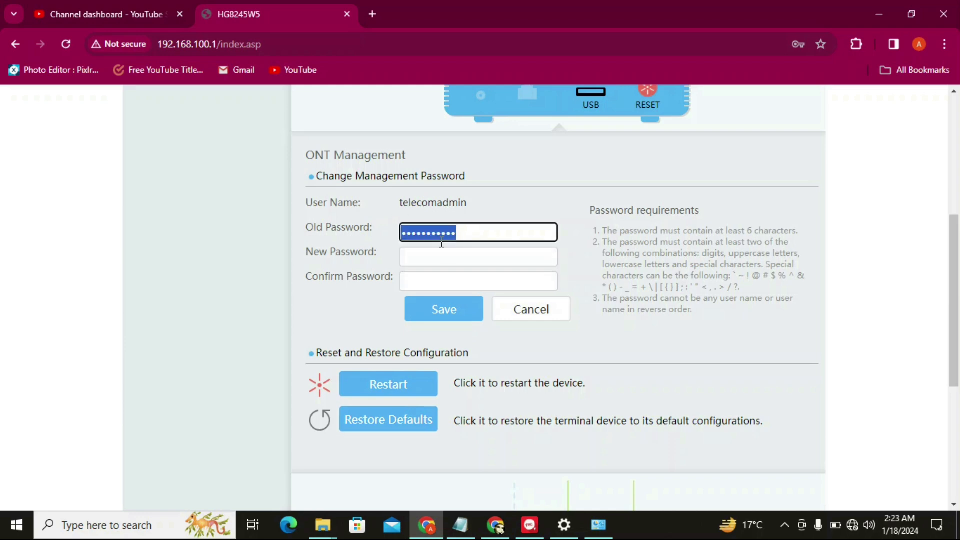
text(•••••)
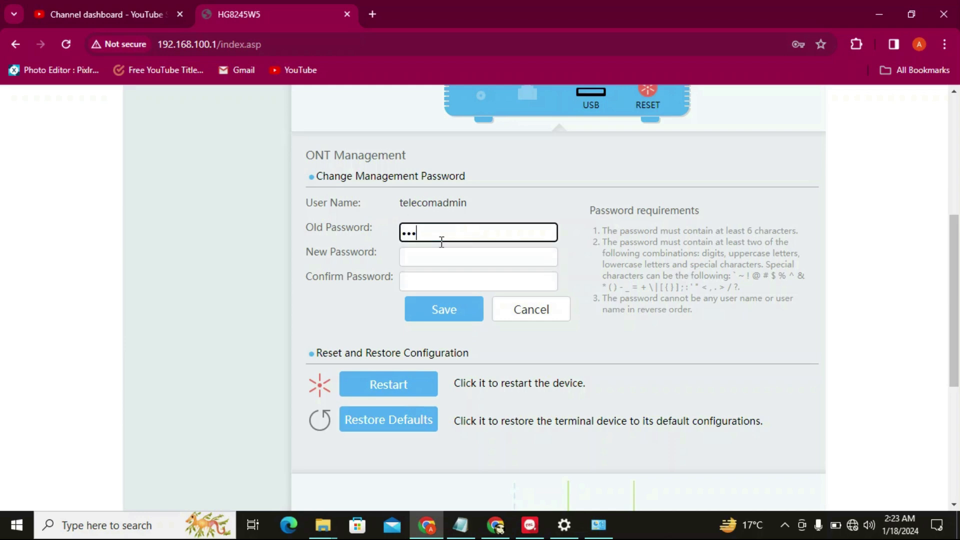
text(•••••••)
click(430, 249)
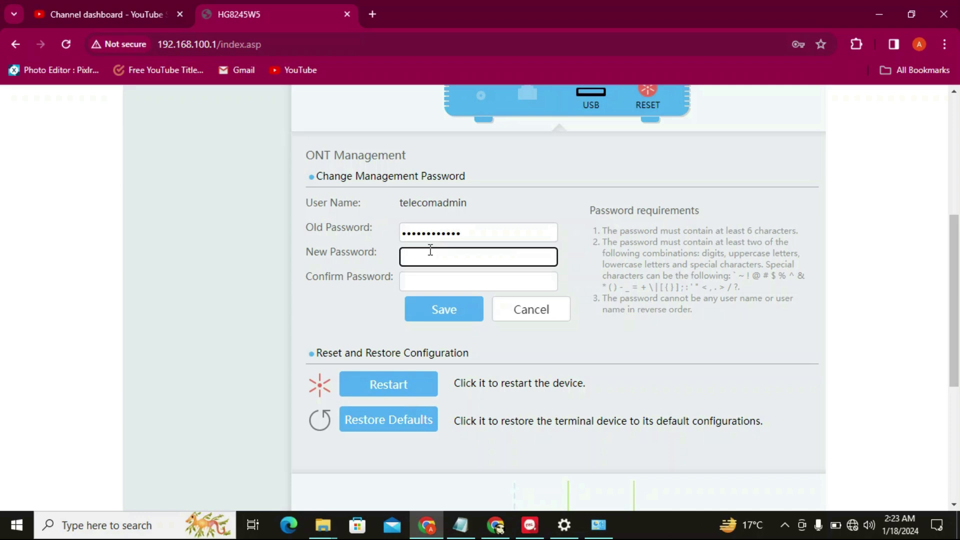
text(•••••••••••)
click(425, 276)
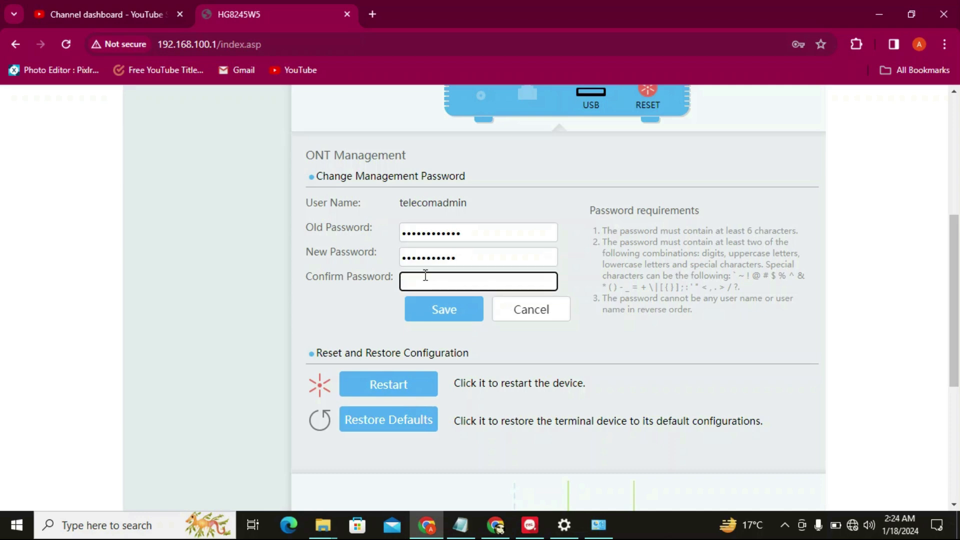
text(•••••••••••)
click(437, 308)
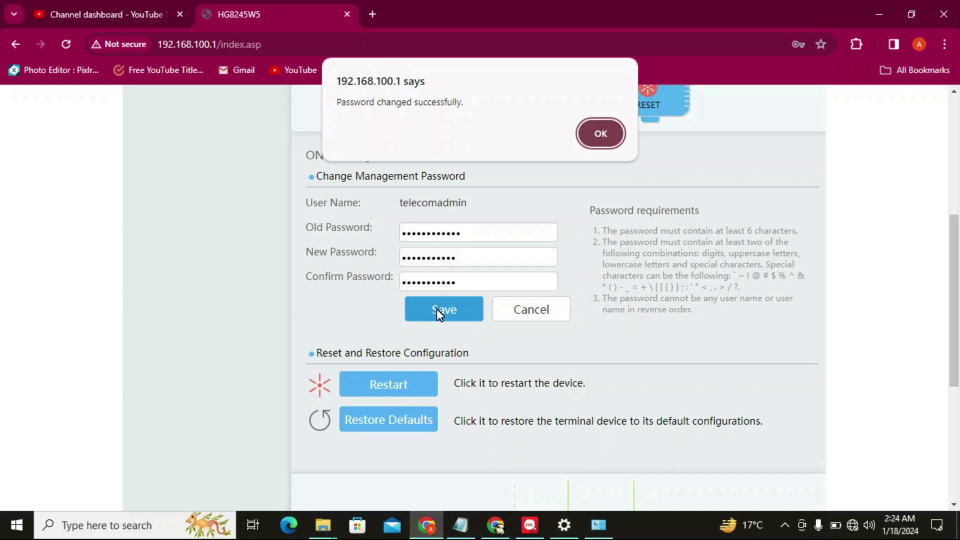
click(597, 140)
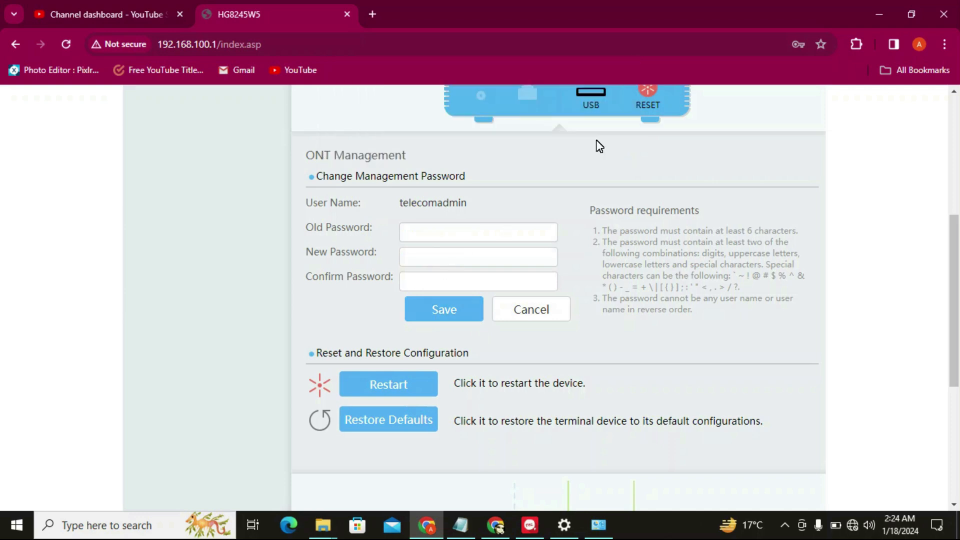
Return to the top of the router page and log out of the configuration
scroll(955, 374, down, 1)
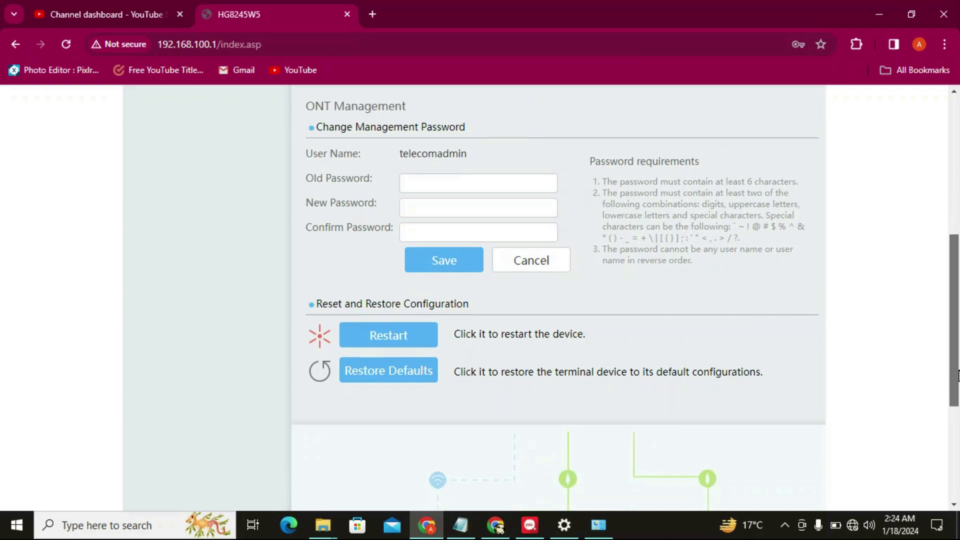
scroll(955, 375, down, 1)
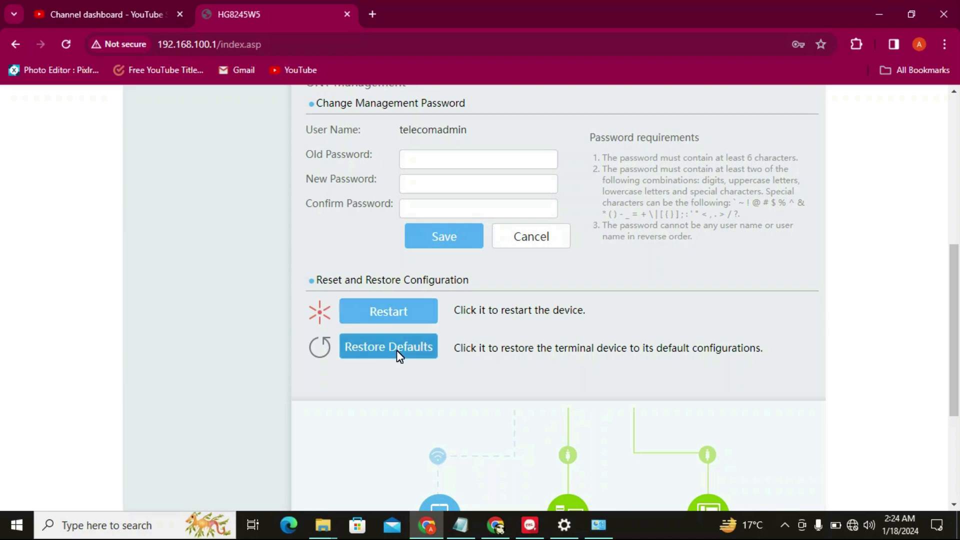
click(955, 212)
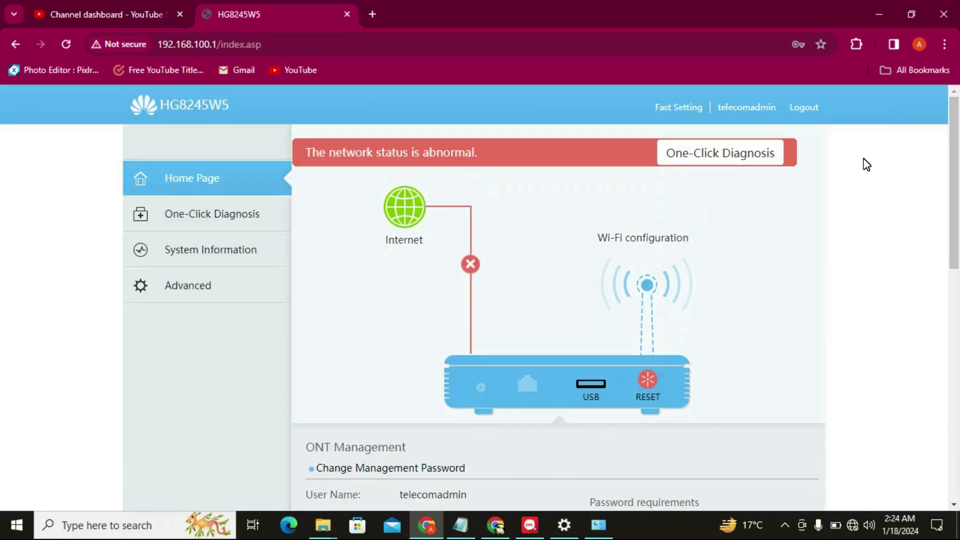
click(803, 108)
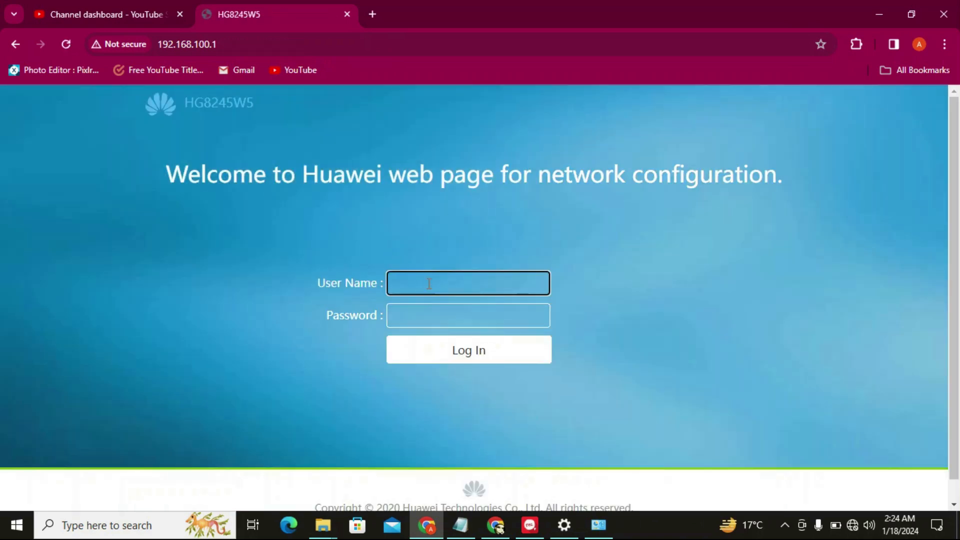
Attempt to sign back in as telecomadmin with a password; the login is rejected
click(428, 283)
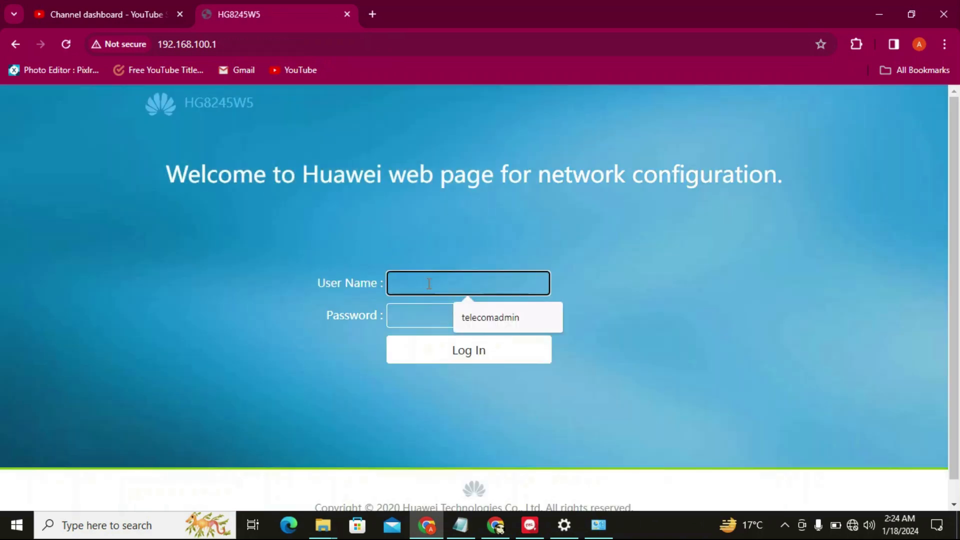
click(520, 321)
click(436, 314)
text(•••)
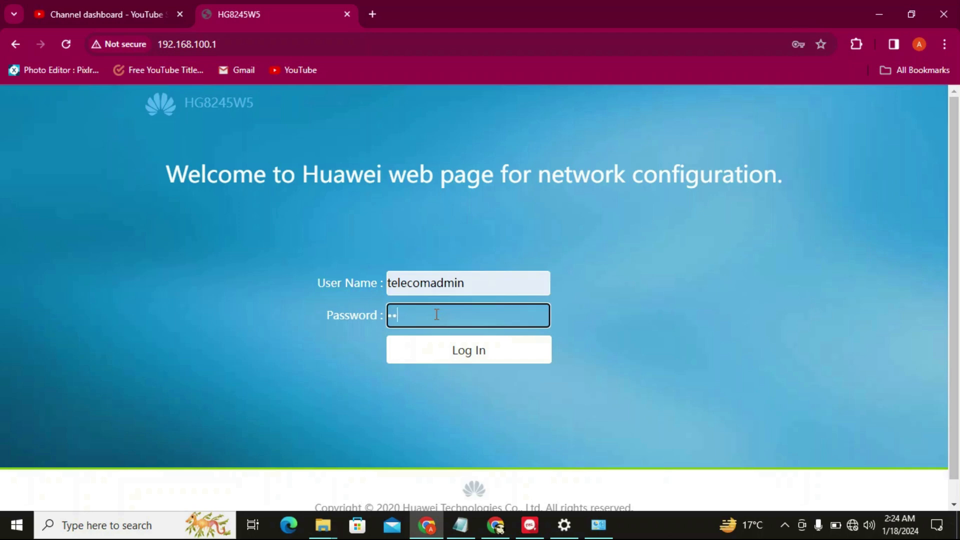
key(Return)
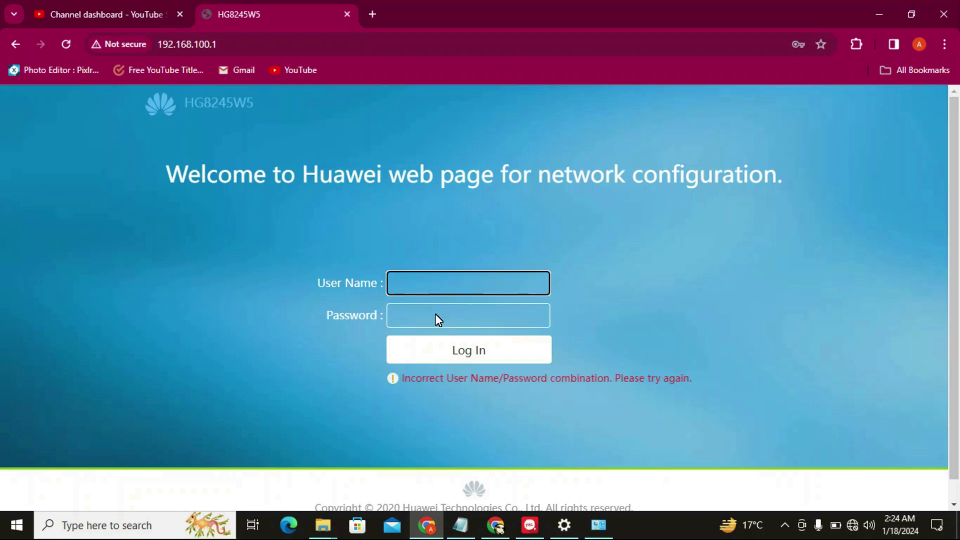
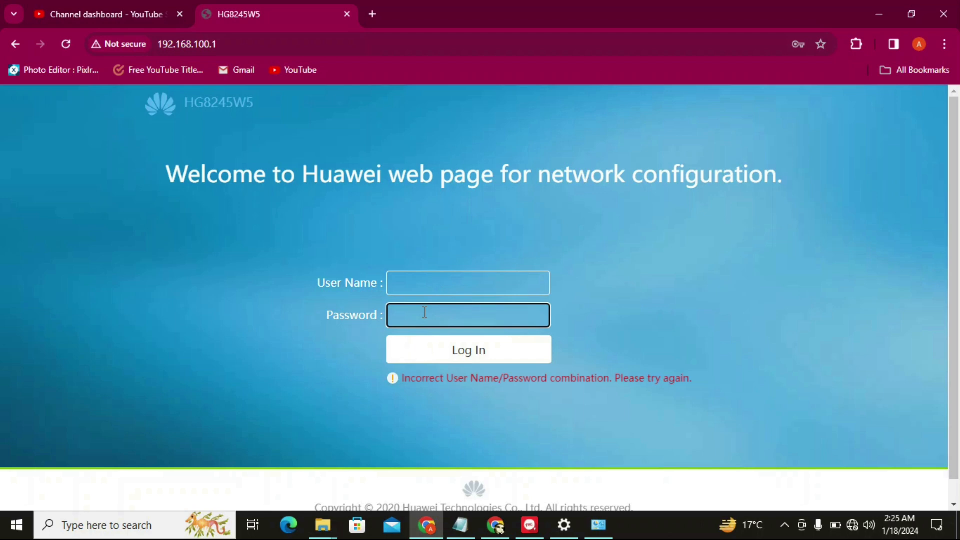
Fill the empty User Name field with the saved 'telecomadmin' account from the browser suggestions
click(440, 287)
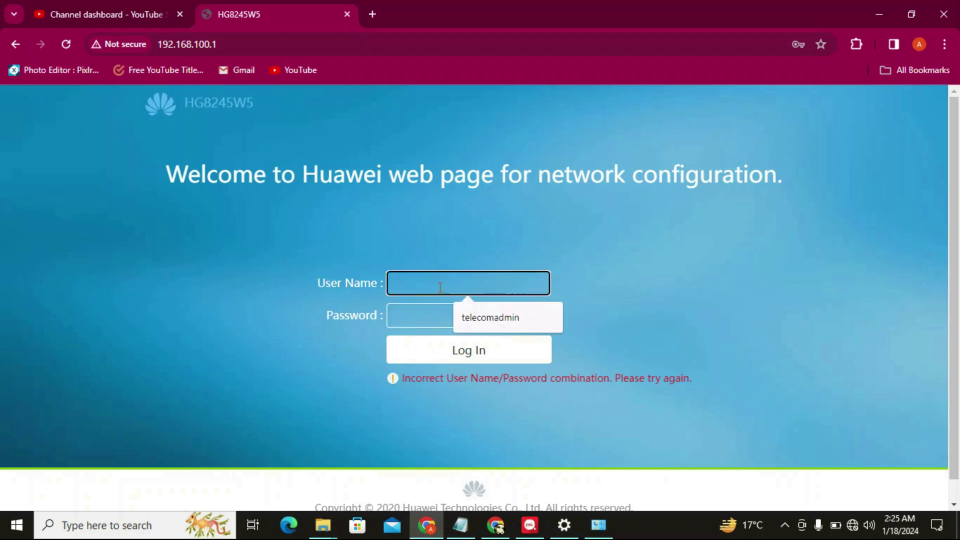
click(422, 309)
click(426, 285)
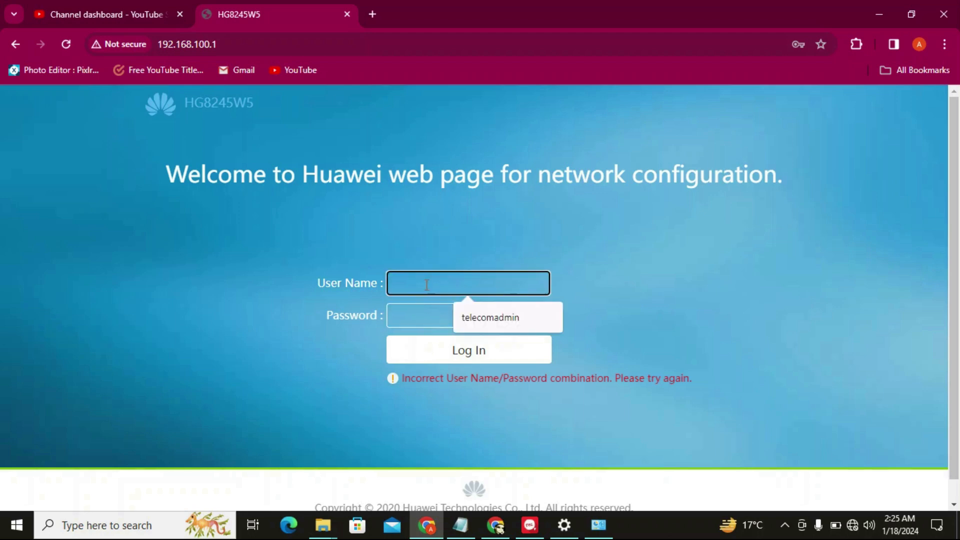
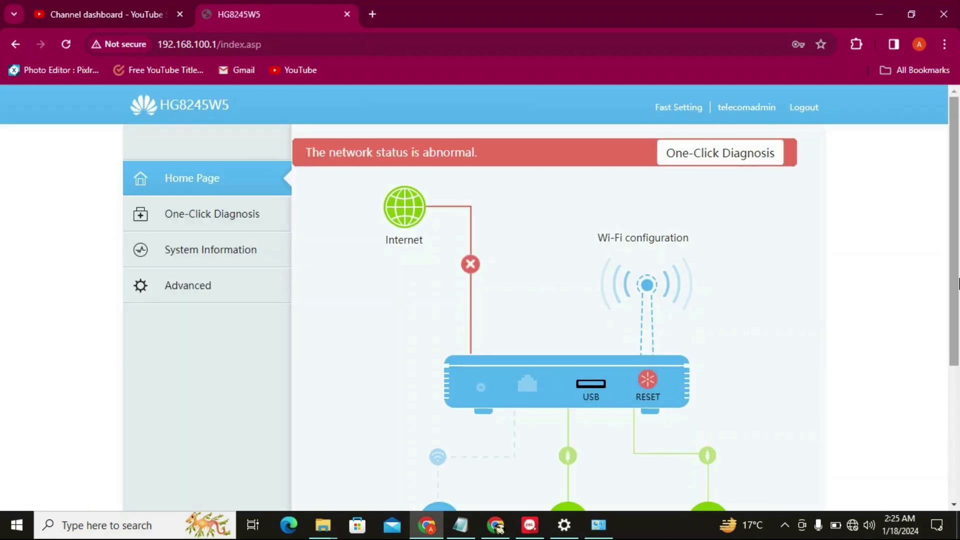
Navigate to Advanced > Maintenance Diagnosis > Software Upgrade
scroll(954, 289, down, 2)
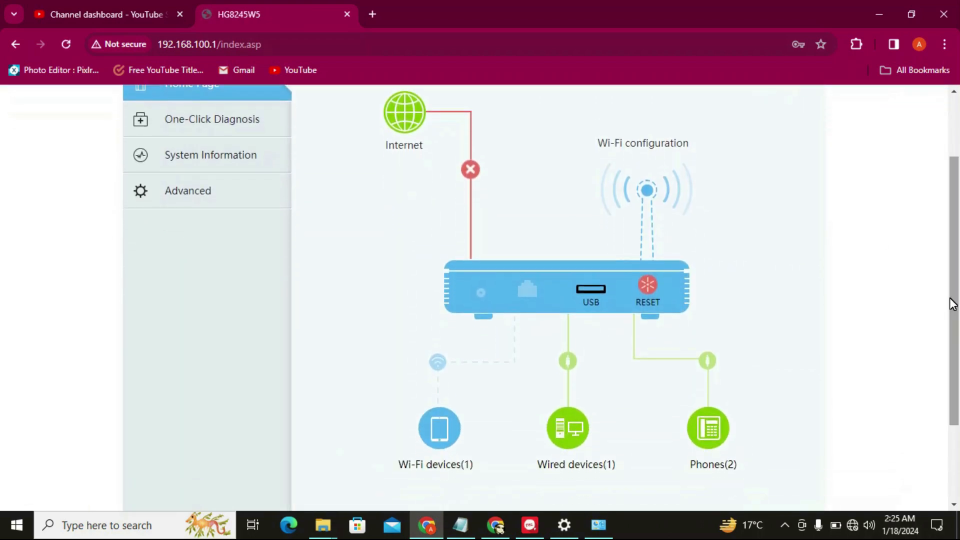
drag(953, 303, 955, 246)
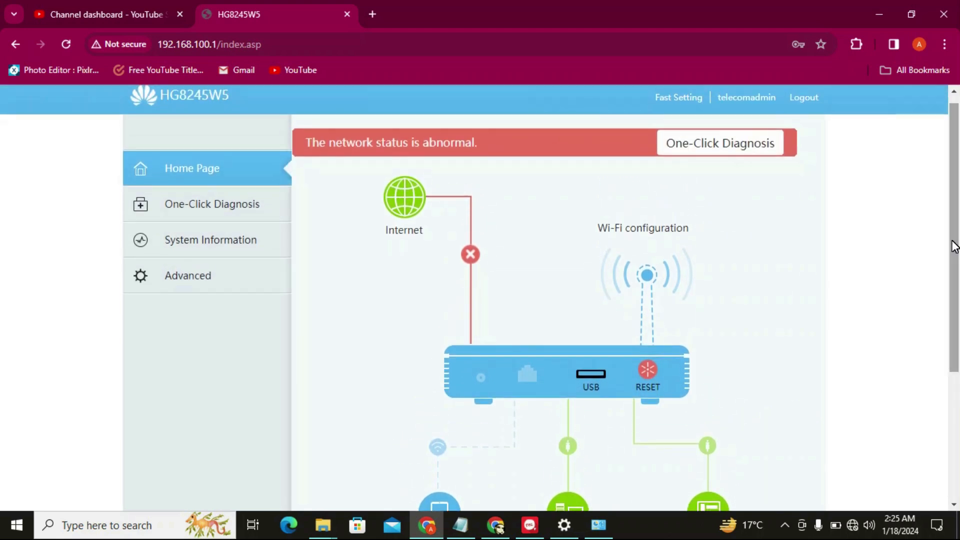
click(287, 282)
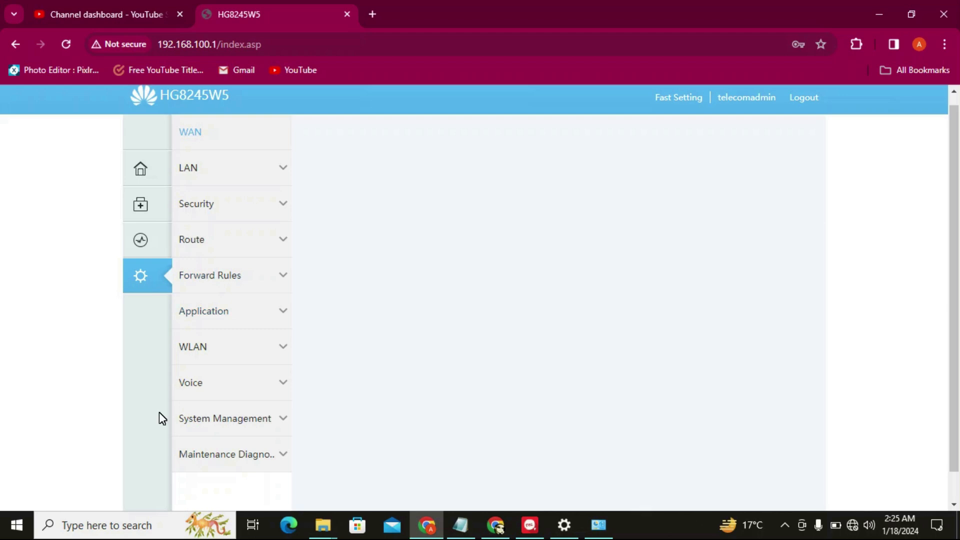
click(237, 464)
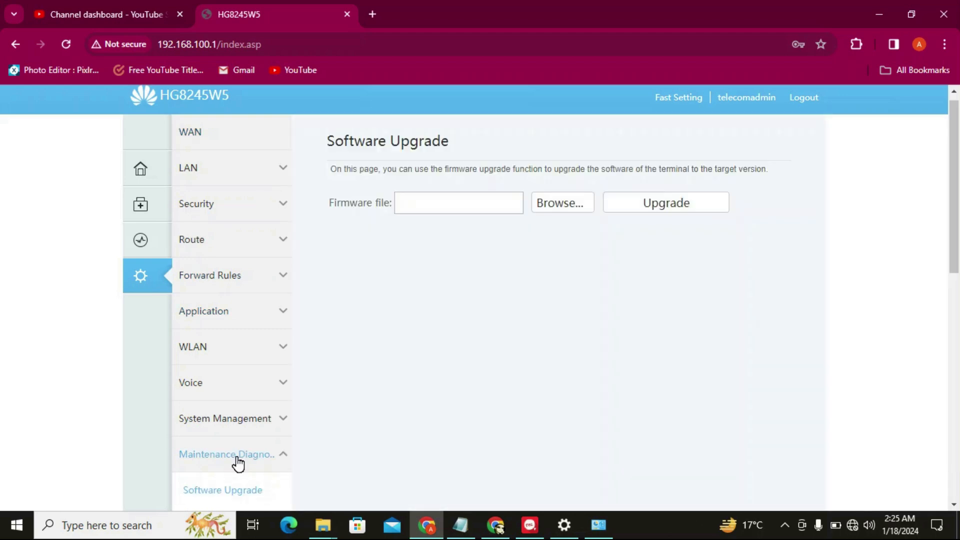
click(216, 492)
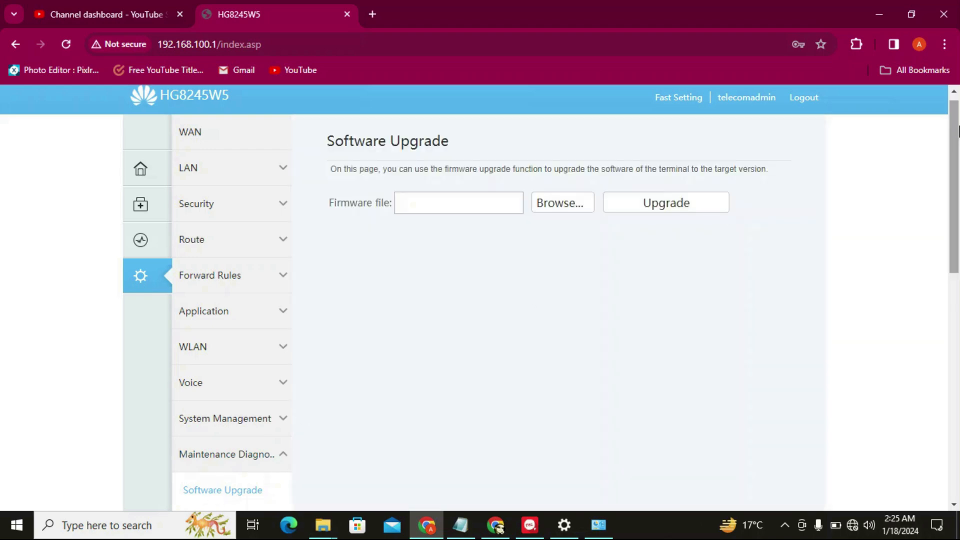
drag(953, 156, 951, 182)
Download the router's configuration file from the Configuration File page and keep the blocked download
click(251, 411)
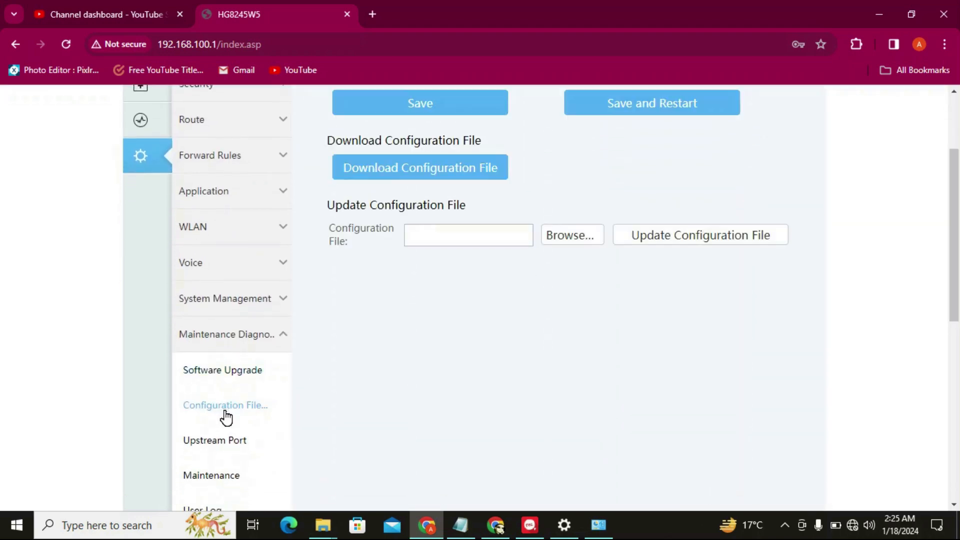
click(421, 169)
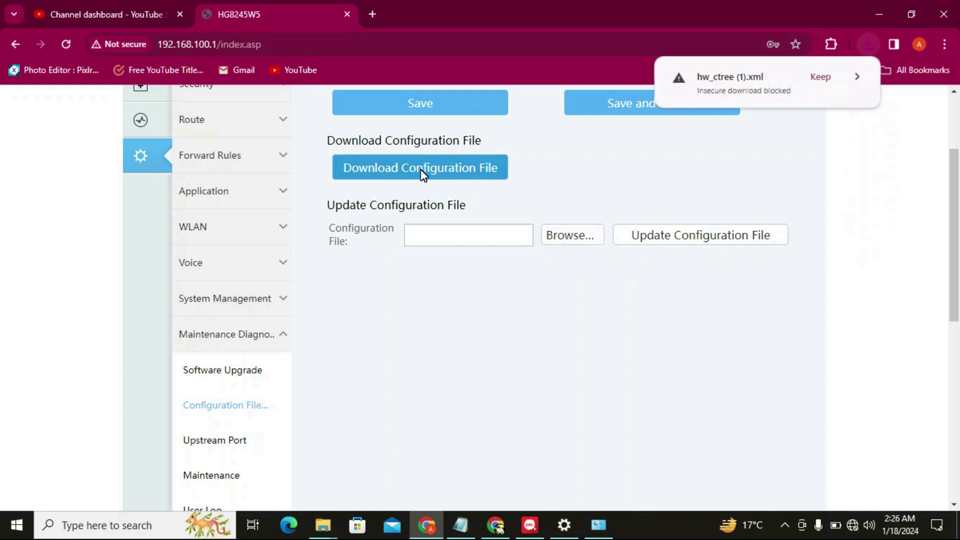
click(820, 78)
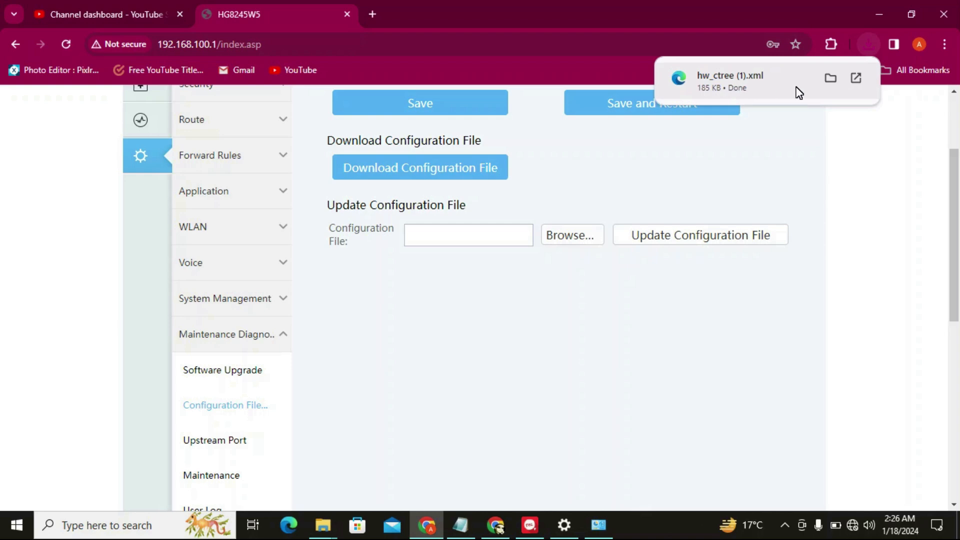
Show hw_ctree (1).xml in the Downloads folder and edit it in Notepad
click(830, 79)
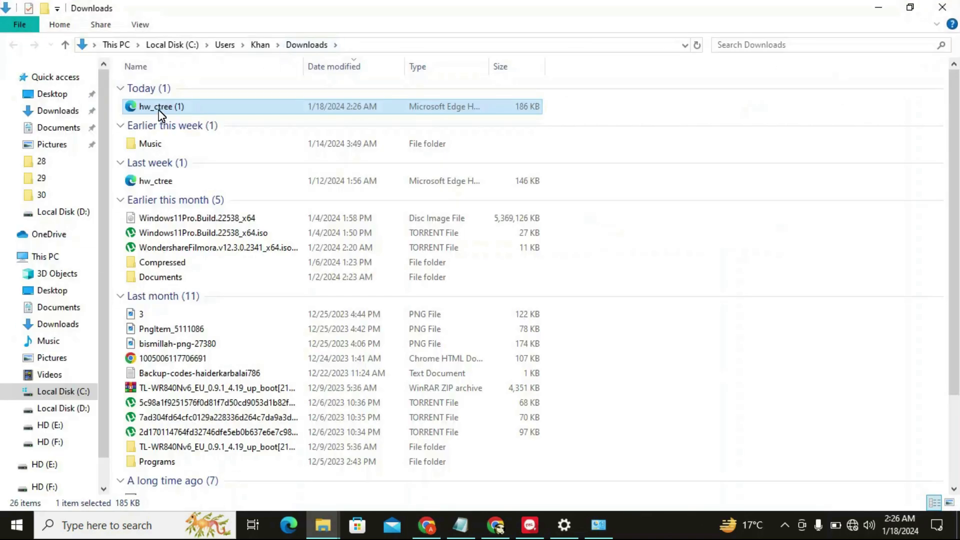
right_click(161, 113)
click(188, 136)
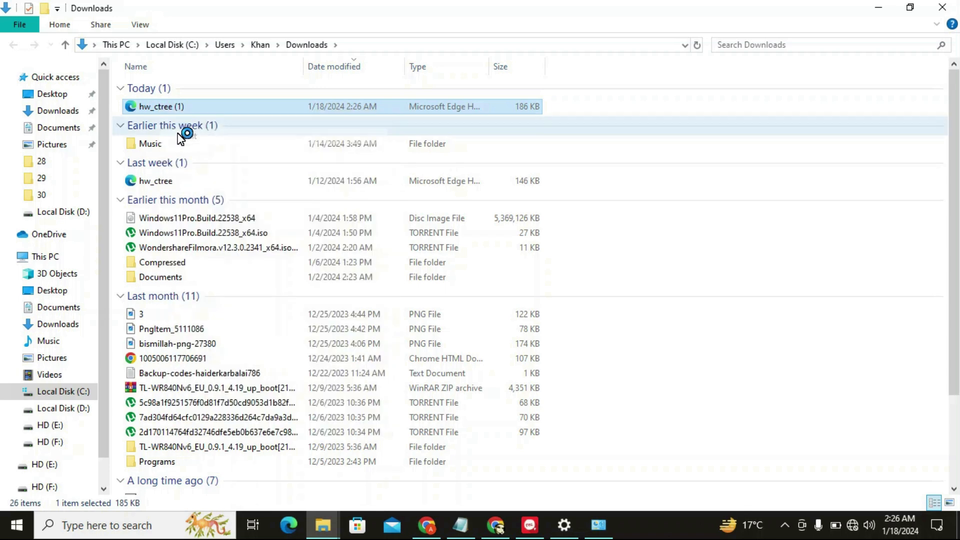
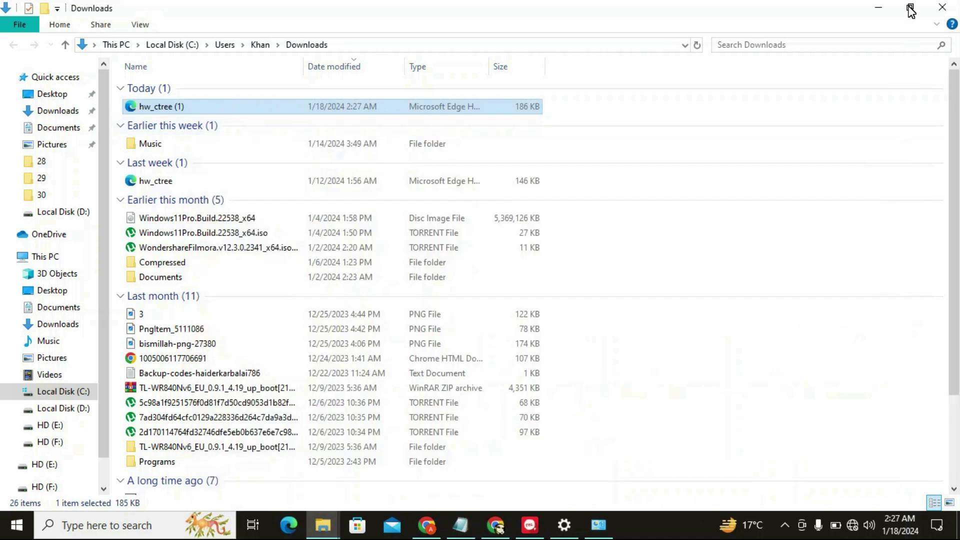
Minimize the Downloads folder window to bring back the router's configuration-file page
click(881, 7)
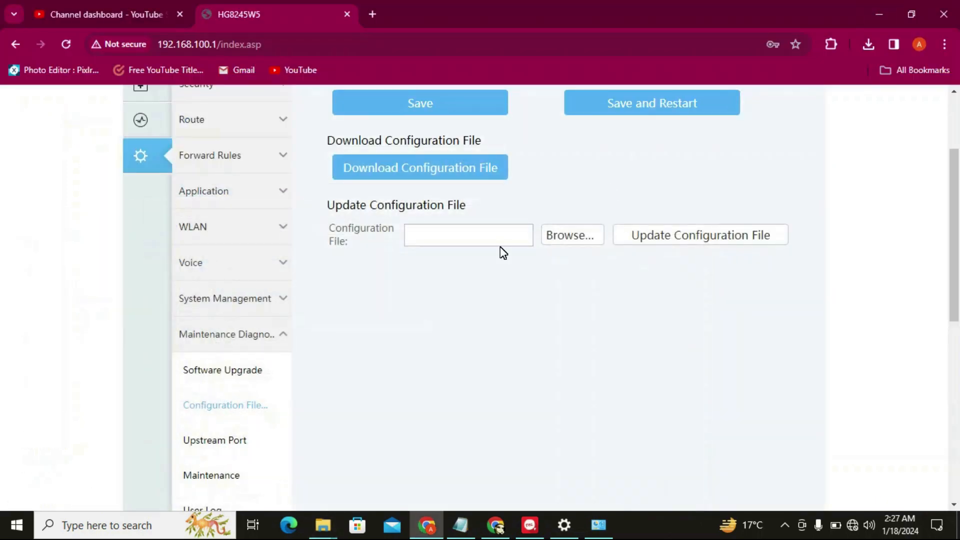
Choose hw_ctree (1).xml from the Downloads folder as the file to upload
click(573, 244)
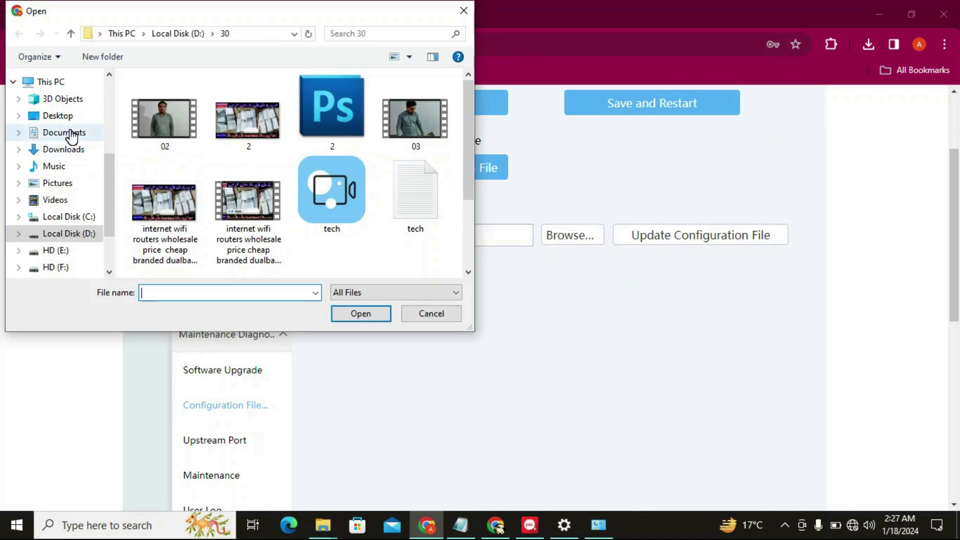
click(72, 149)
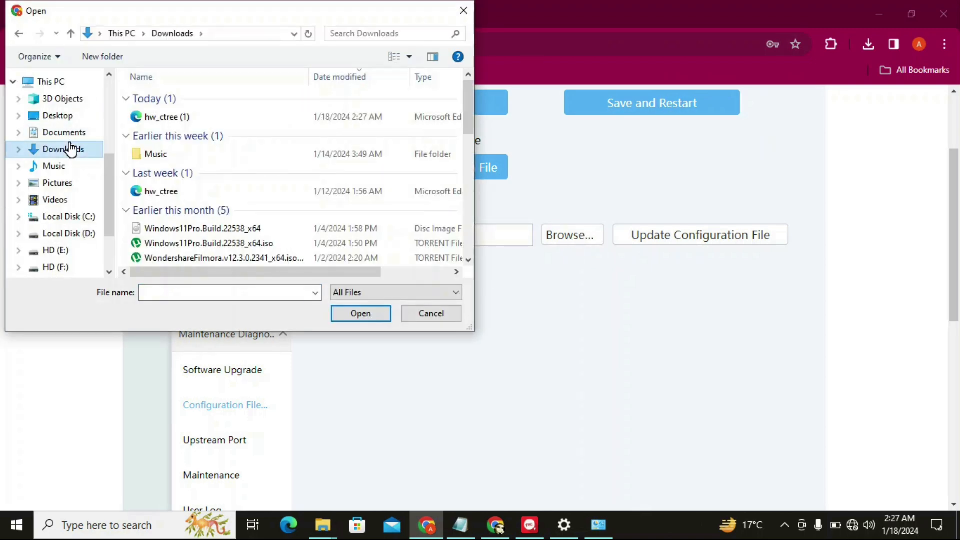
double_click(169, 118)
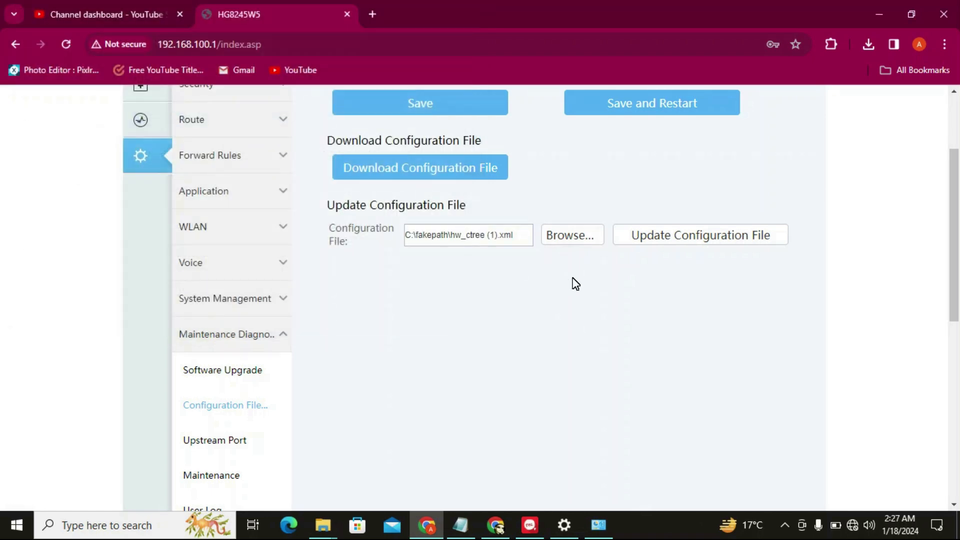
Import hw_ctree (1).xml, confirm the router restart, and check the success message
click(655, 236)
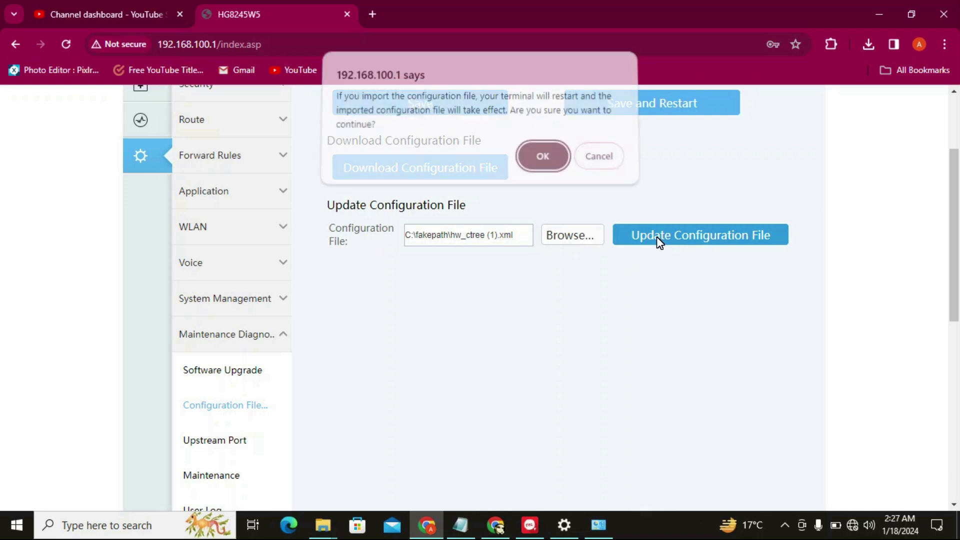
click(544, 161)
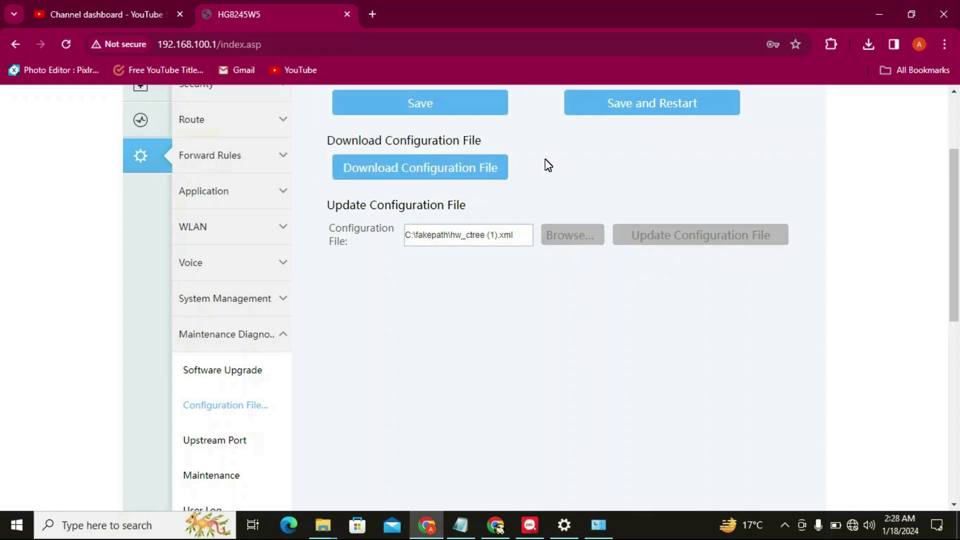
scroll(548, 165, up, 3)
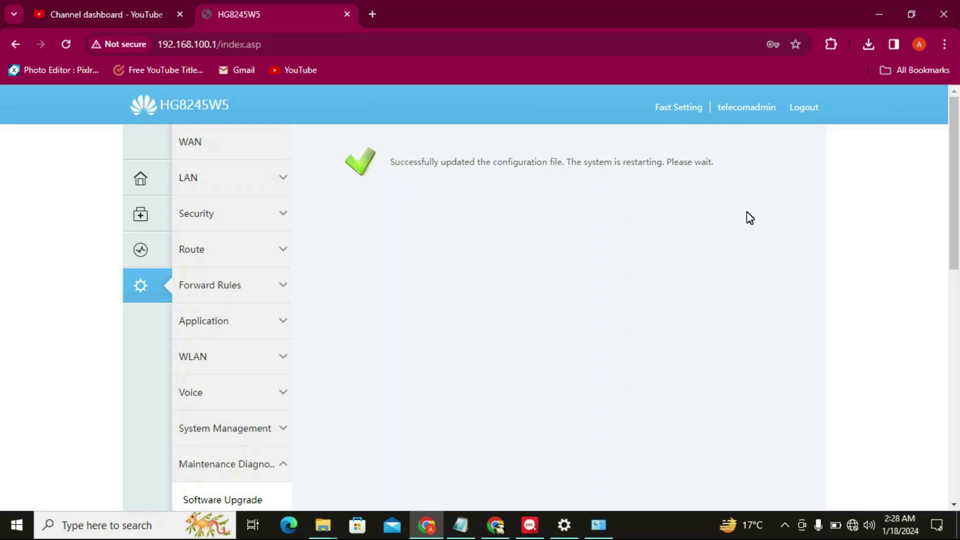
drag(394, 172, 565, 173)
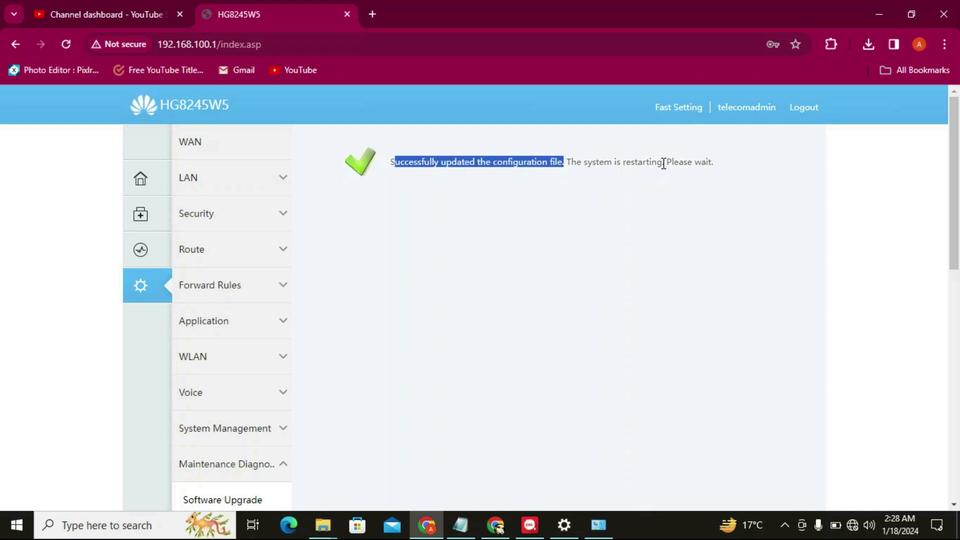
click(456, 193)
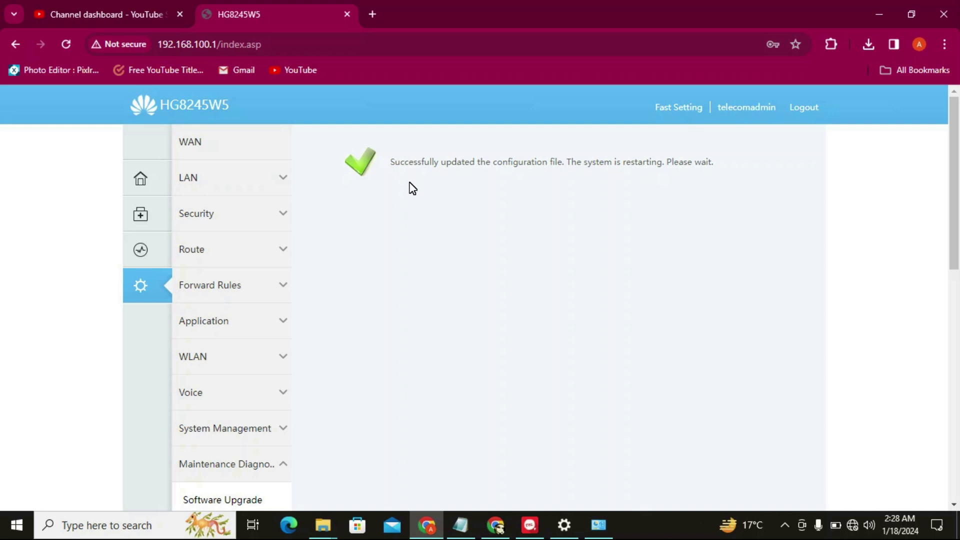
Reload the login page after the restart, autofill the saved admin user name, and go to the password field
click(67, 43)
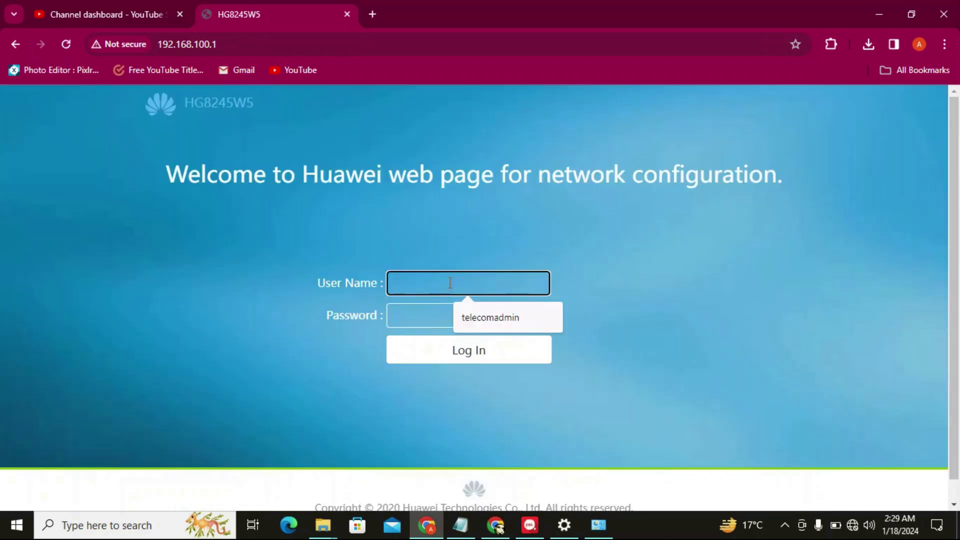
click(480, 320)
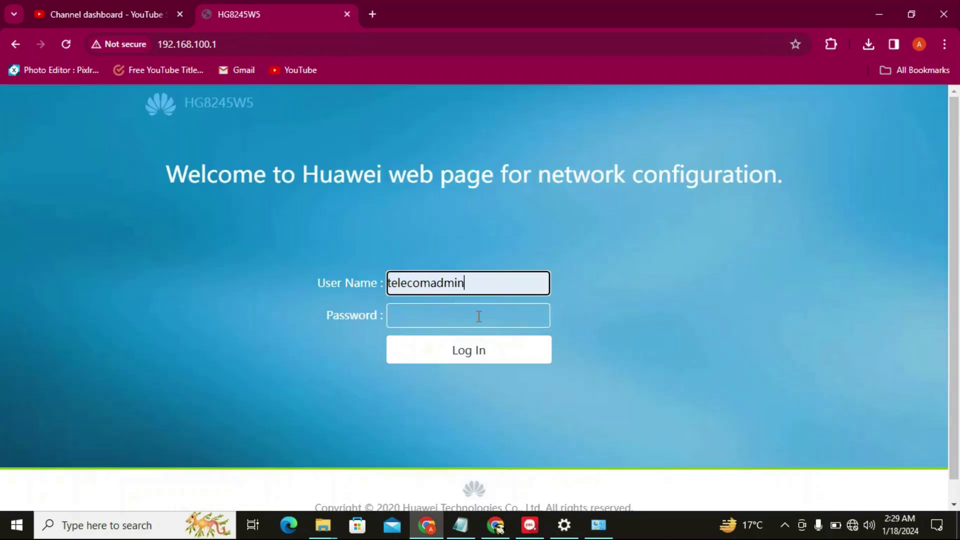
click(441, 312)
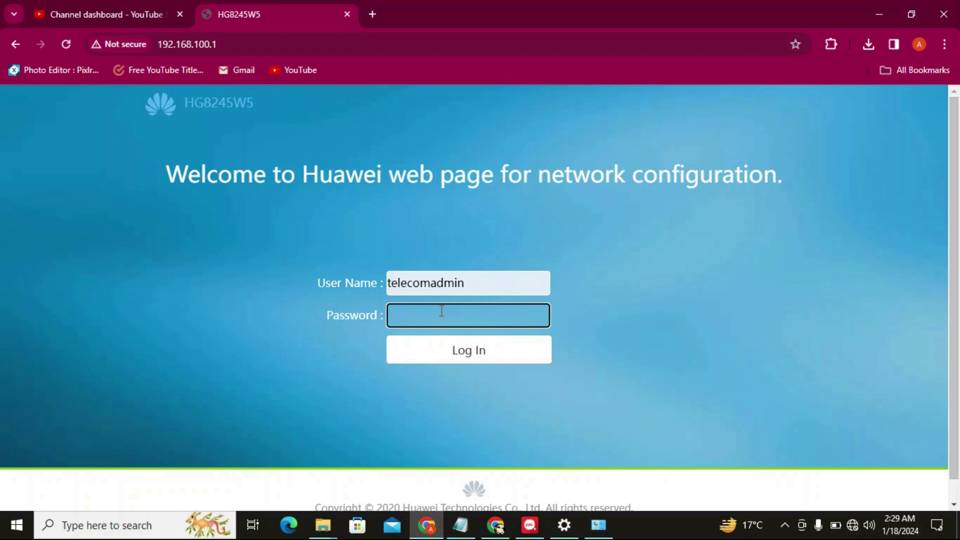
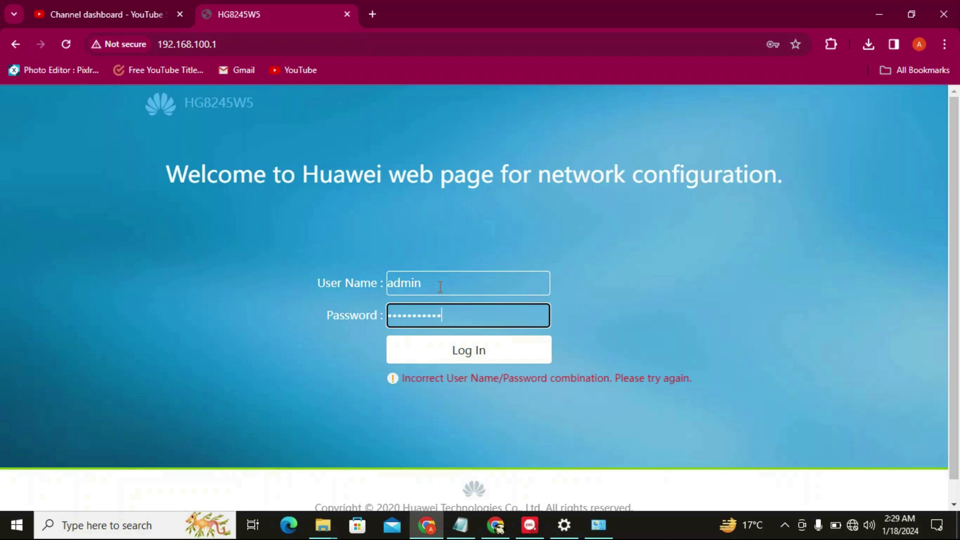
Submit the admin credentials and sign in to the HG8245W5 home page
click(470, 351)
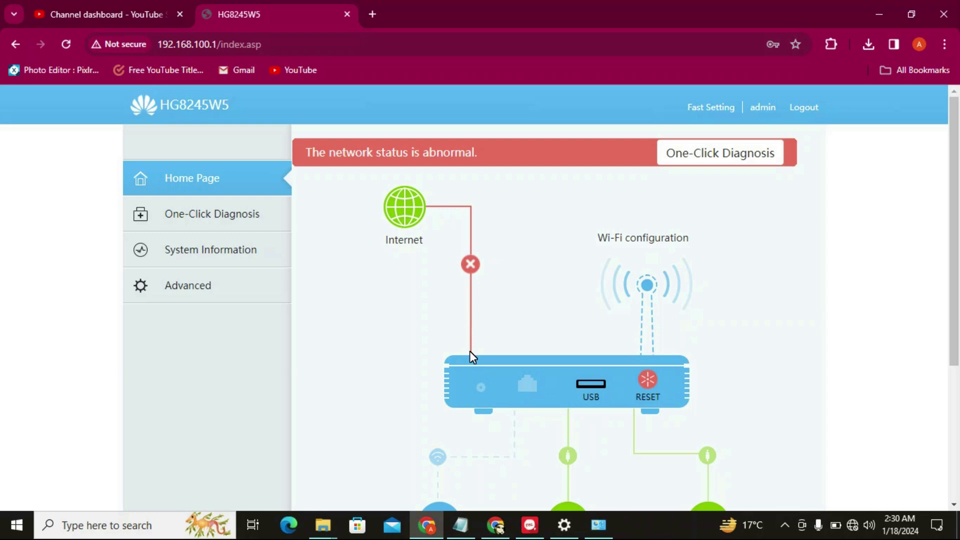
Review the Device information page, then check the WAN Information page showing no connections
scroll(953, 323, down, 2)
scroll(953, 322, up, 2)
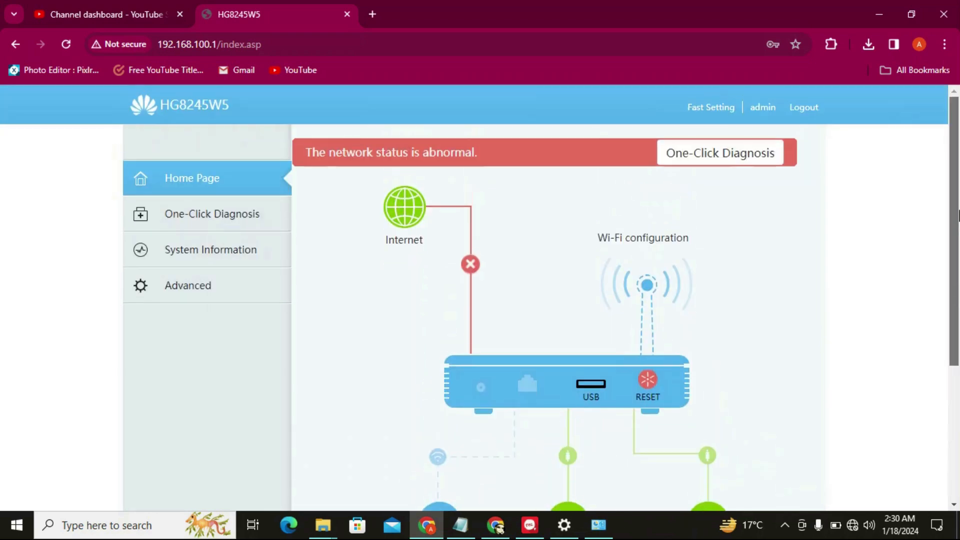
click(202, 259)
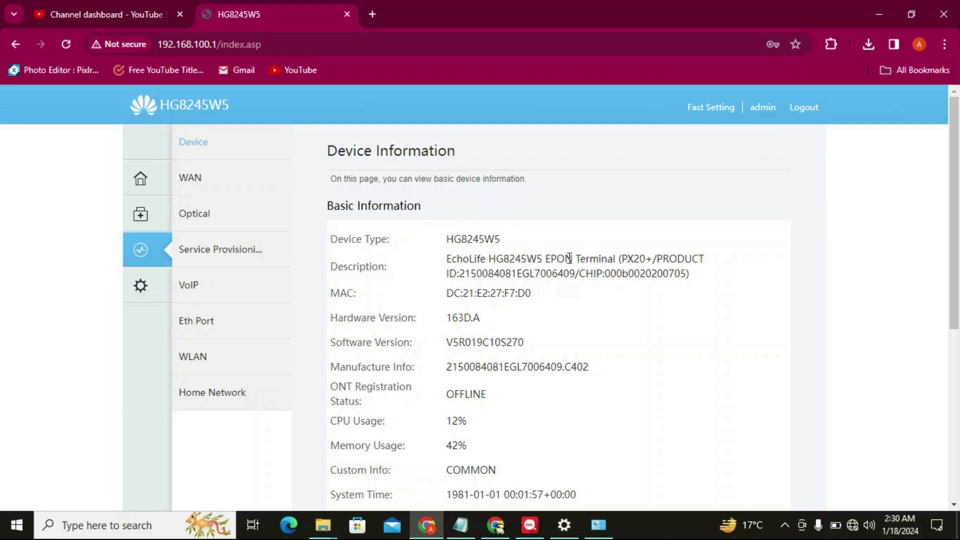
drag(545, 258, 595, 259)
drag(958, 241, 945, 186)
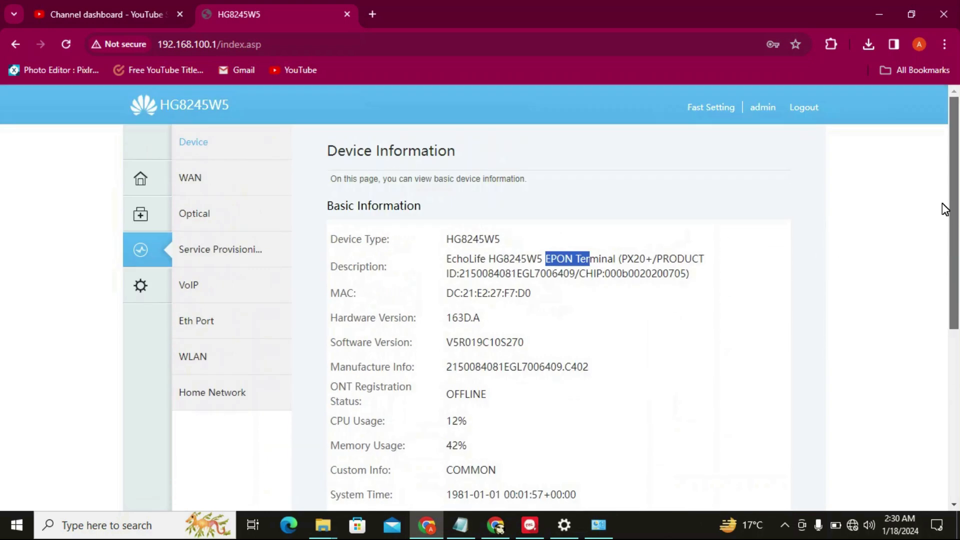
click(192, 185)
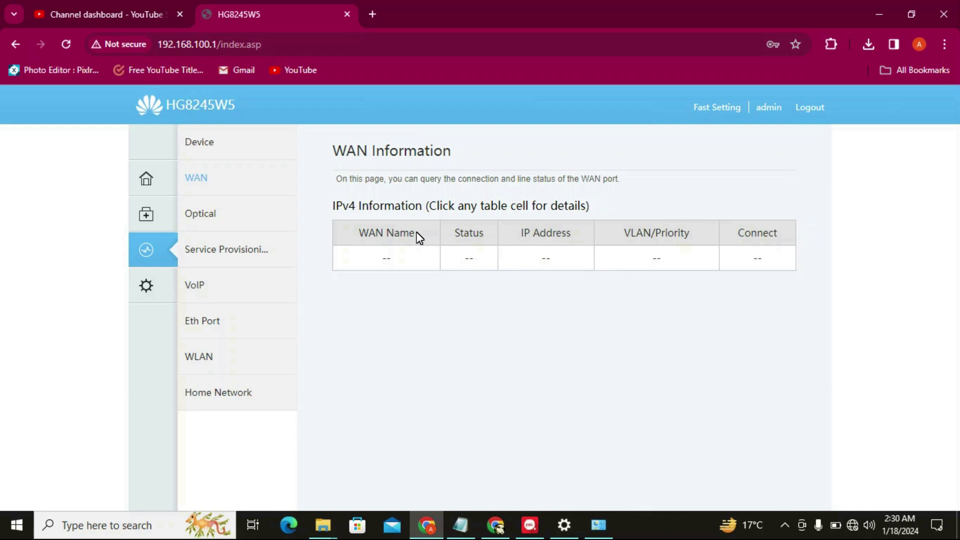
Inspect the empty WAN status table and the optical module's TX and RX power readings
triple_click(385, 256)
click(389, 292)
double_click(379, 258)
click(214, 220)
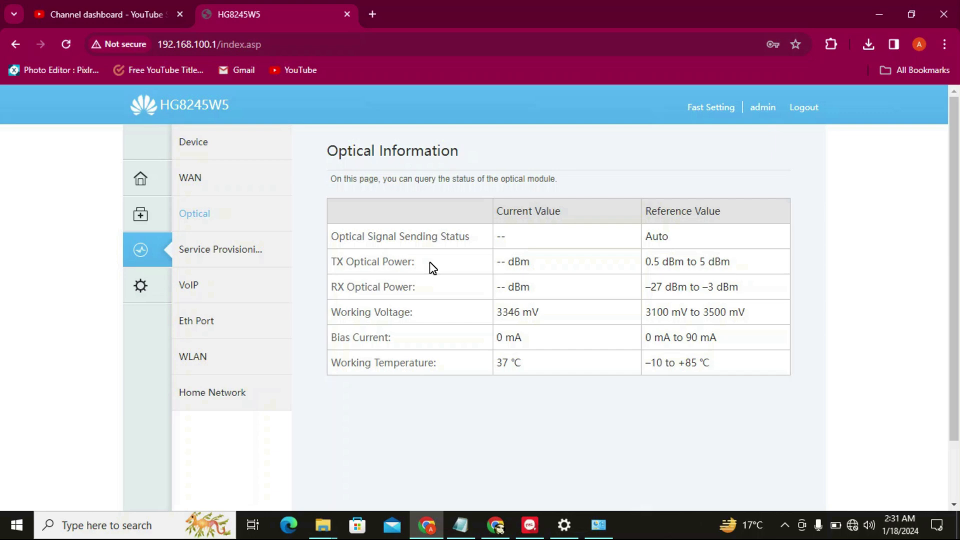
drag(497, 262, 535, 285)
click(535, 284)
drag(499, 259, 513, 292)
click(620, 303)
Check the Ethernet port status table, noting port 4 is Up at 1000 Mbit/s
click(203, 327)
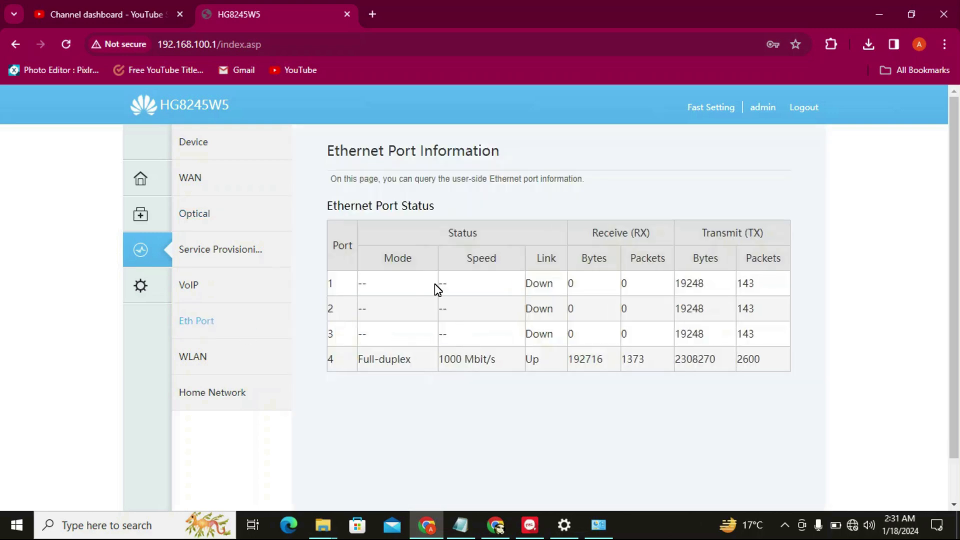
drag(397, 293, 398, 300)
click(398, 301)
drag(393, 294, 398, 312)
drag(399, 269, 420, 283)
click(514, 334)
double_click(532, 360)
drag(497, 360, 439, 356)
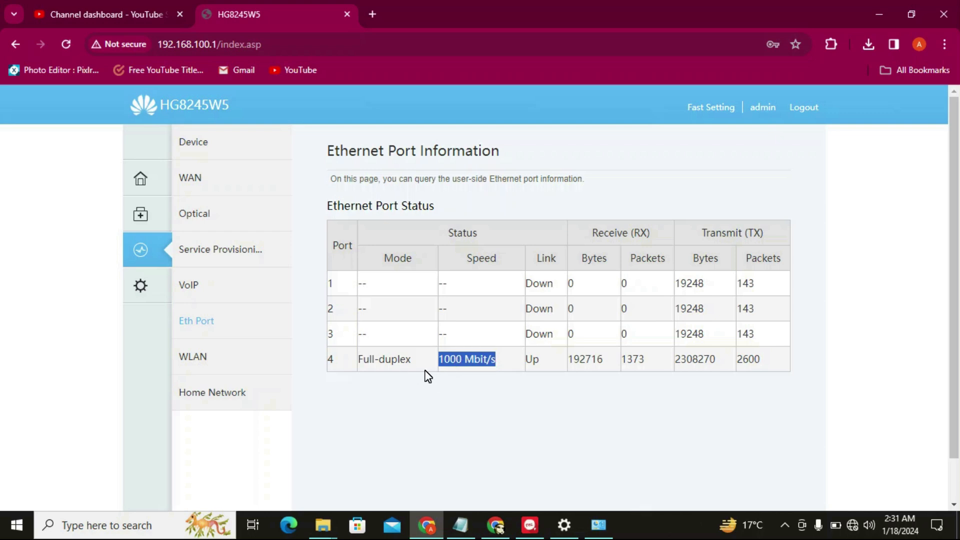
Look over the WLAN status, then view the home network information
click(197, 361)
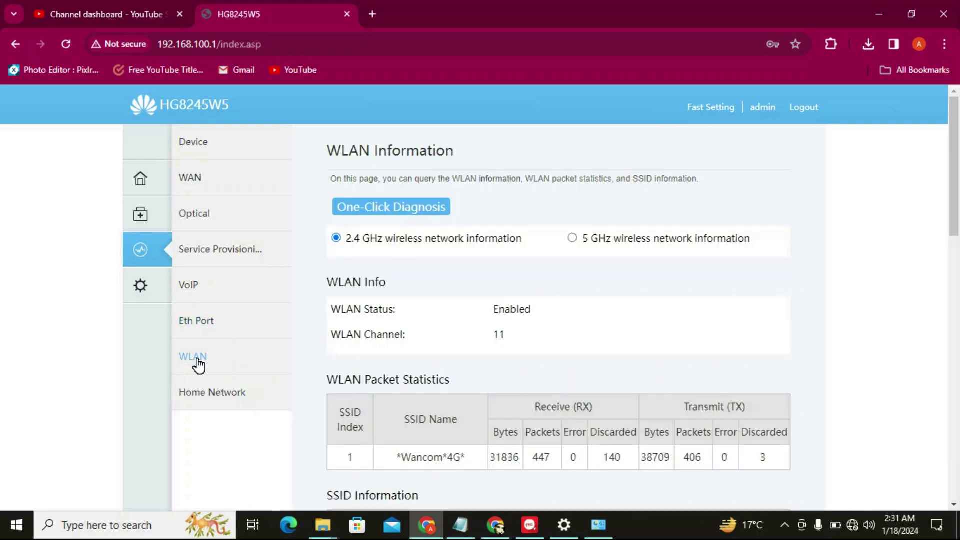
mouse_move(957, 210)
mouse_down()
mouse_move(951, 324)
mouse_move(950, 198)
mouse_up()
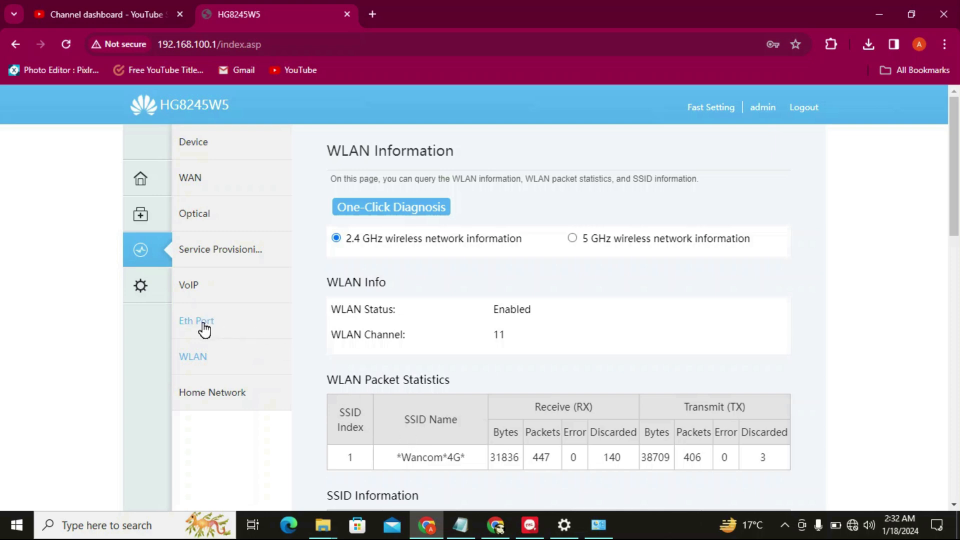
click(219, 398)
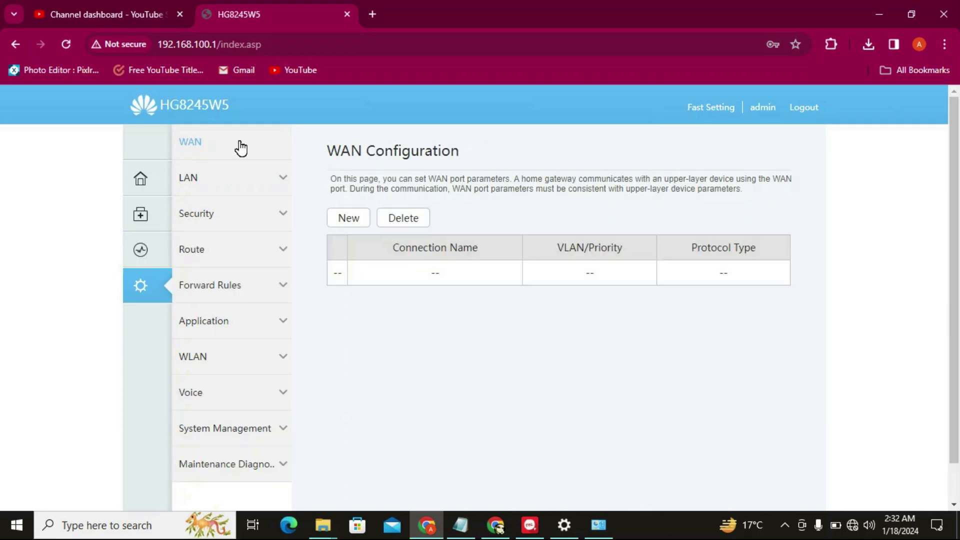
In WAN Configuration, start a new Route WAN connection using PPPoE encapsulation and IPv4
click(205, 147)
click(352, 218)
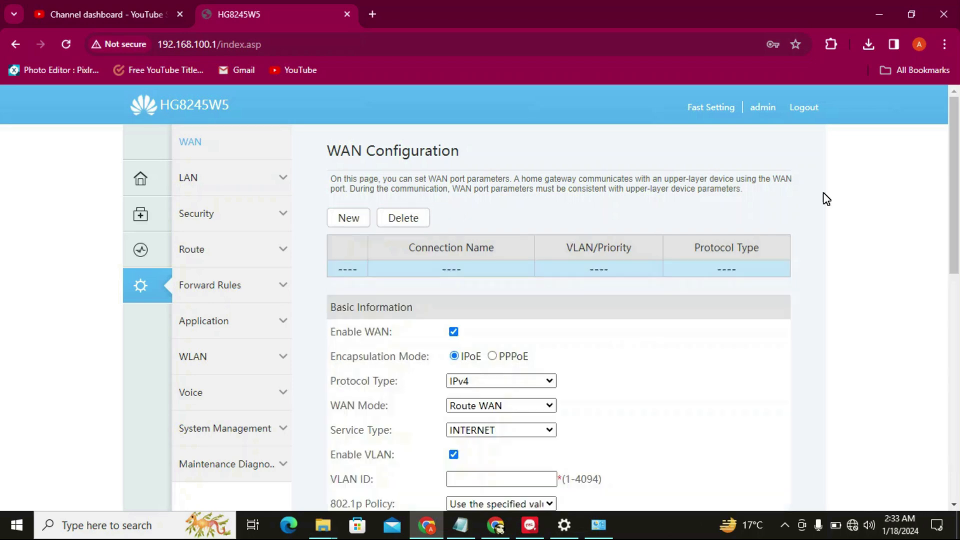
drag(952, 204, 952, 242)
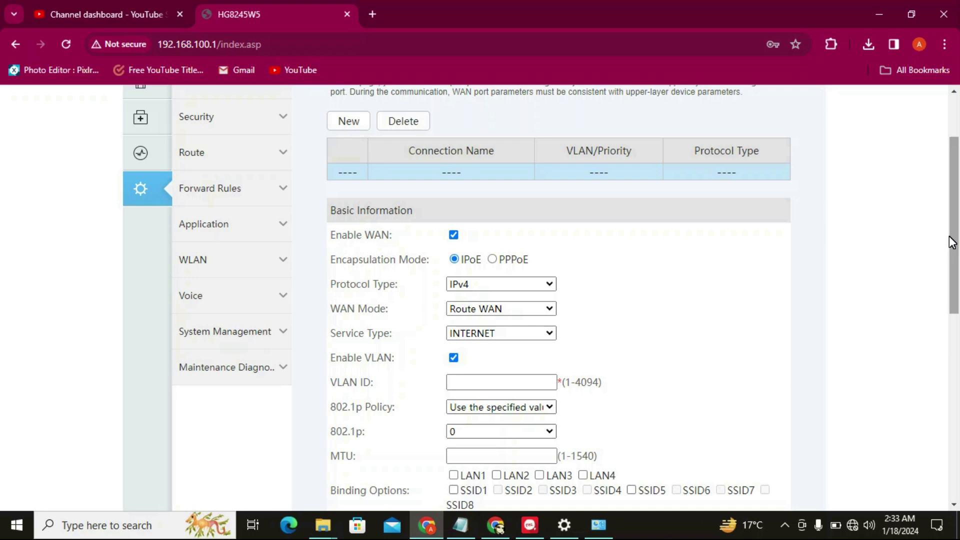
drag(951, 242, 951, 268)
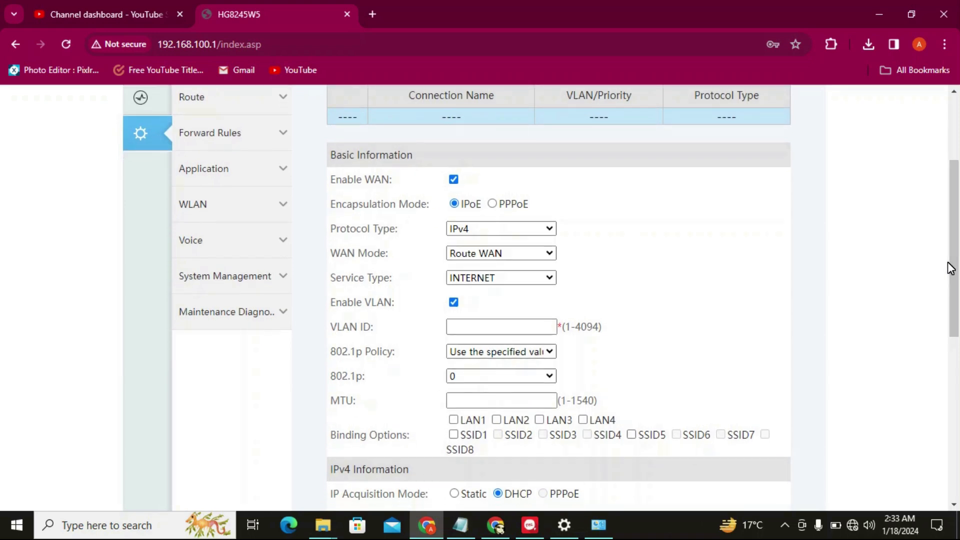
click(493, 204)
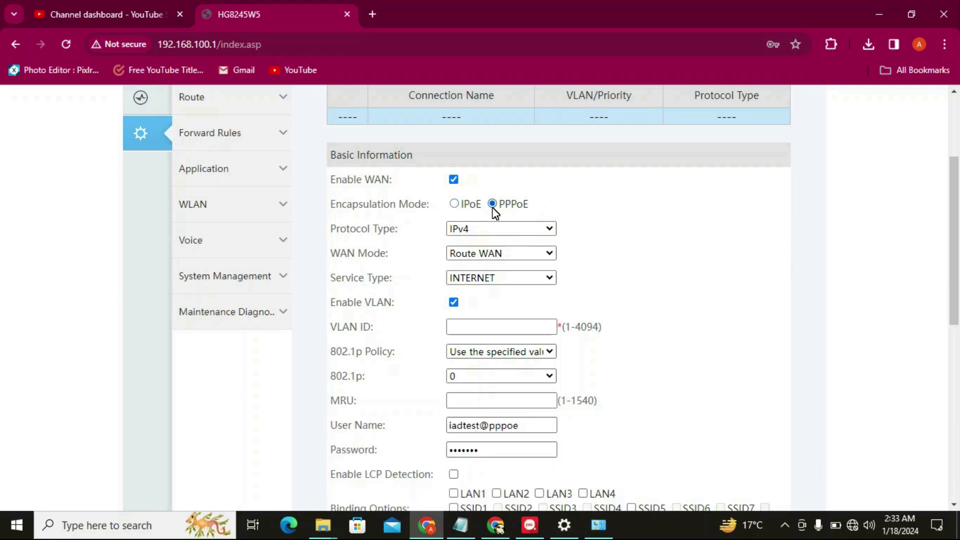
click(477, 230)
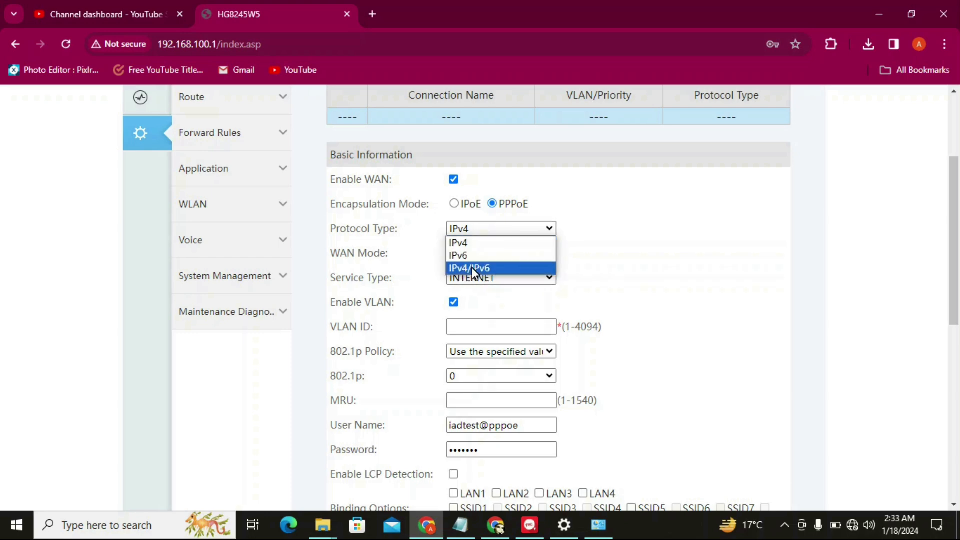
click(475, 245)
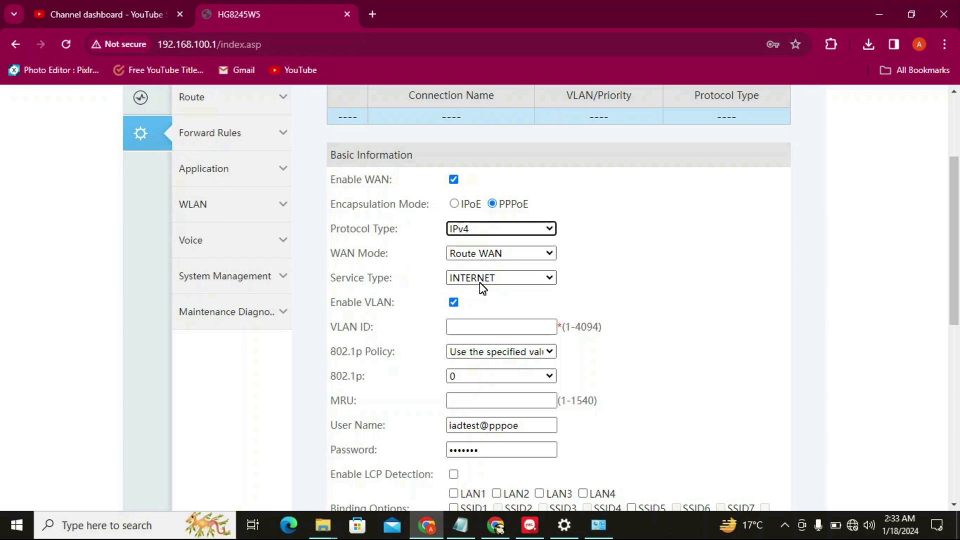
click(350, 305)
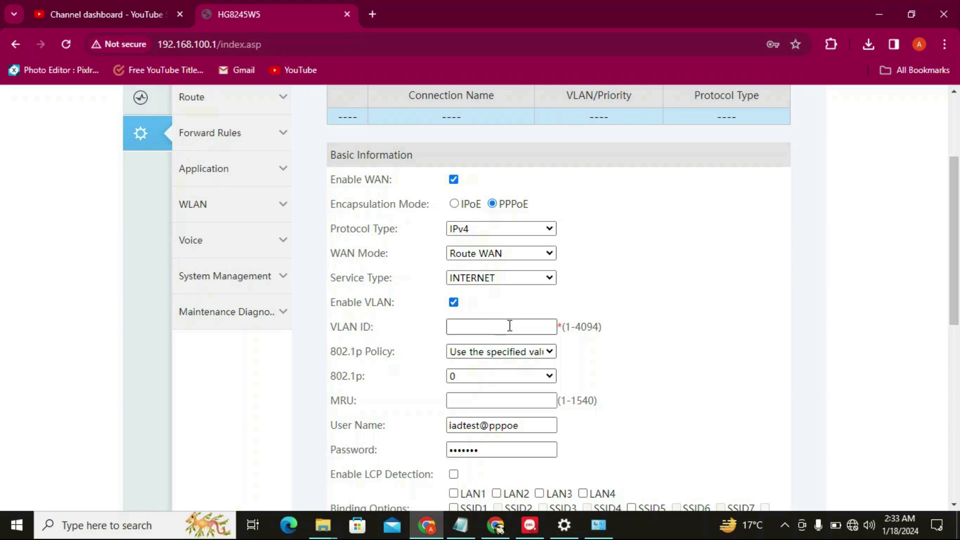
Turn off VLAN for the connection and set the MRU to 1480
click(467, 328)
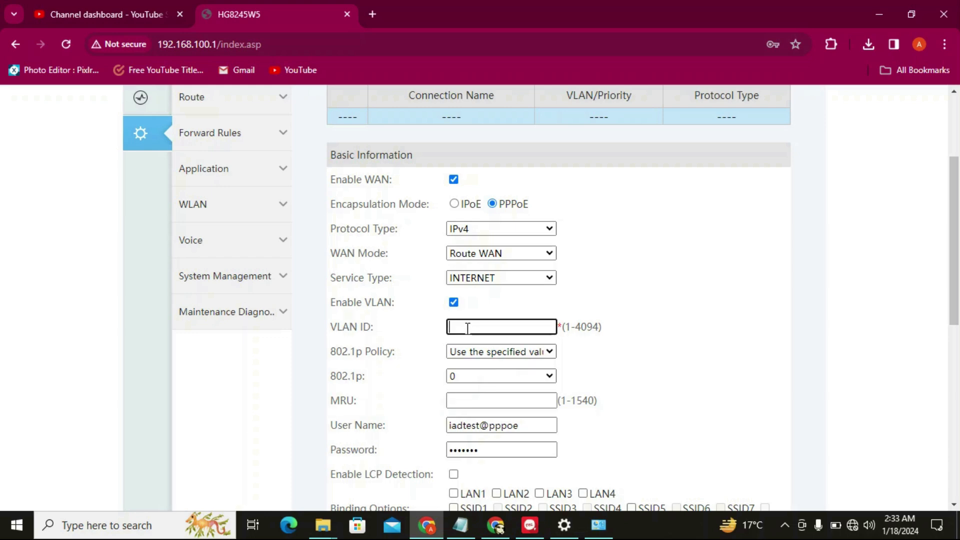
text(200)
click(453, 301)
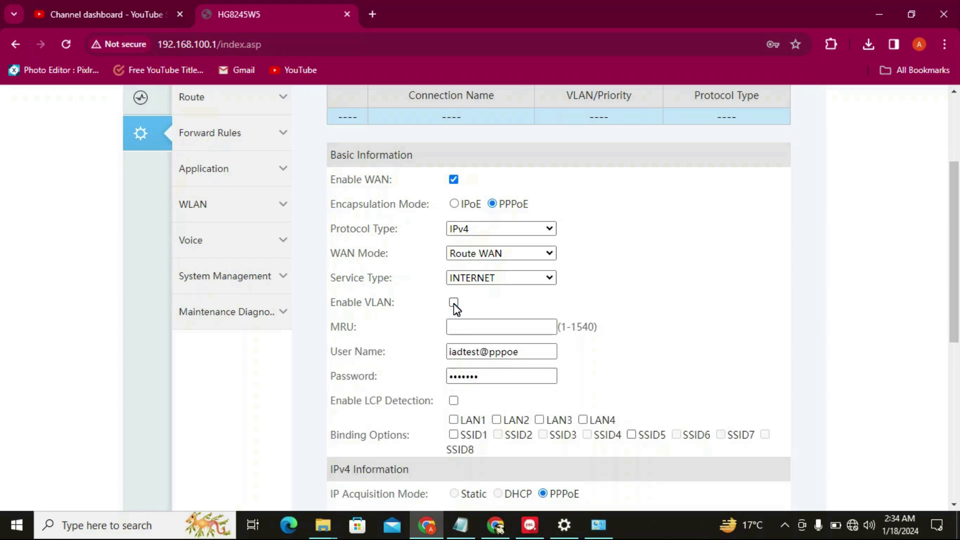
click(484, 325)
text(1480)
Replace the PPPoE user name and password with the new account credentials, then apply
drag(534, 356, 438, 356)
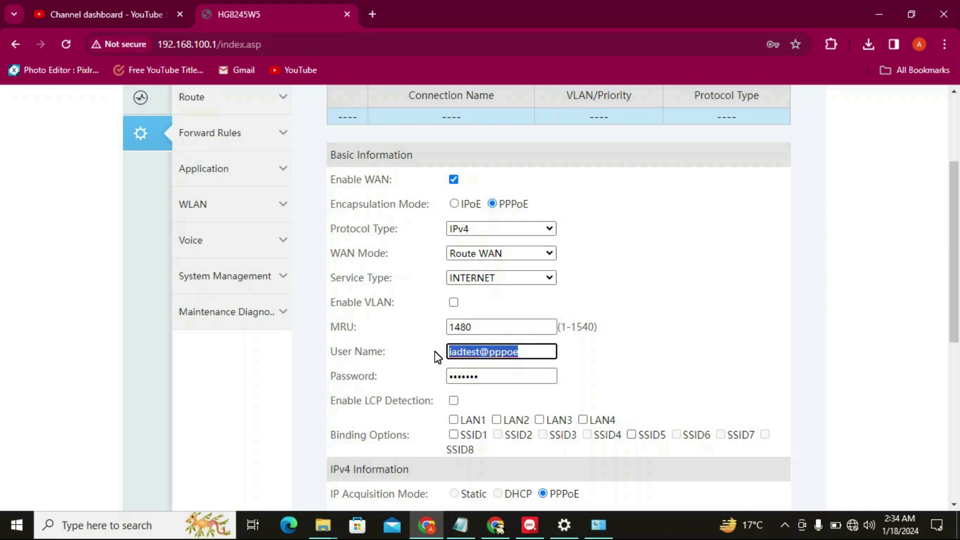
text(amjad)
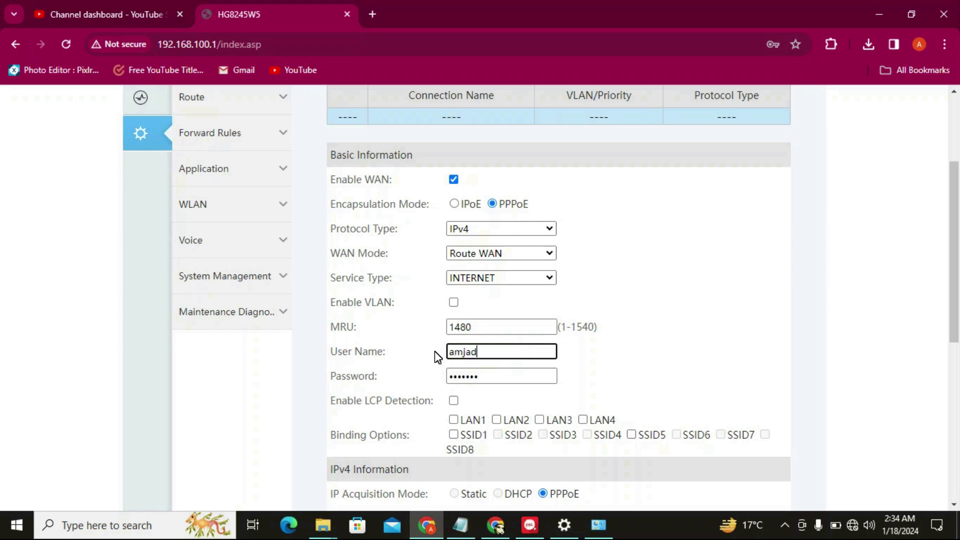
text(tech4u)
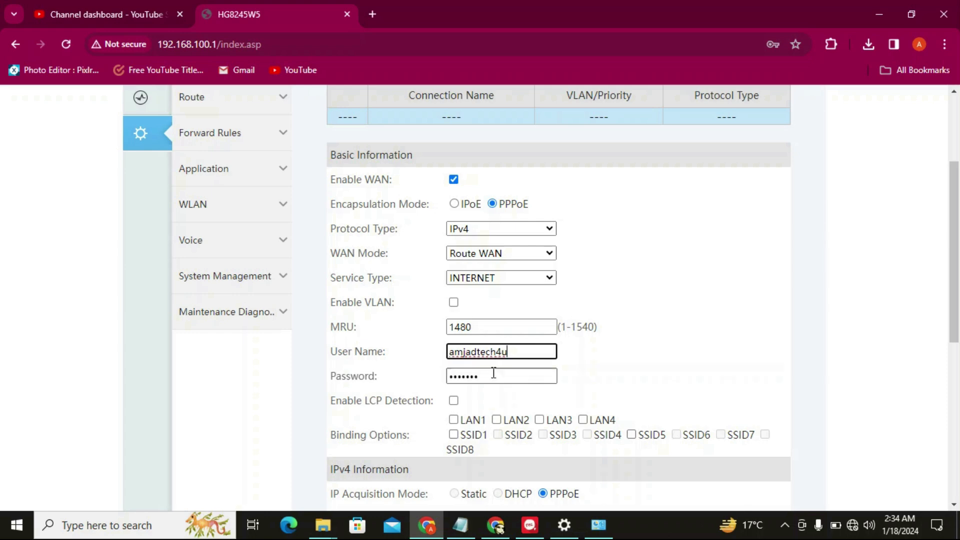
drag(500, 376, 442, 376)
text(•••••)
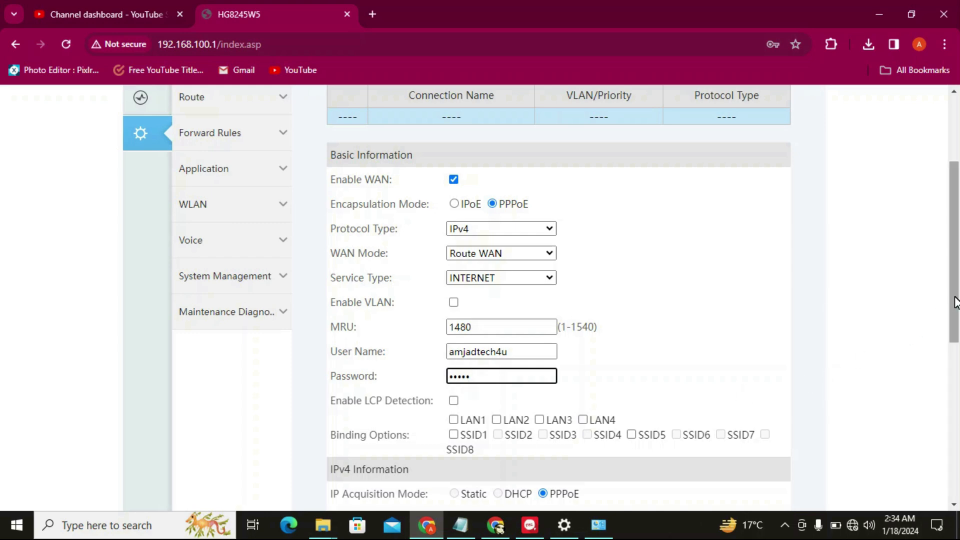
drag(951, 306, 957, 396)
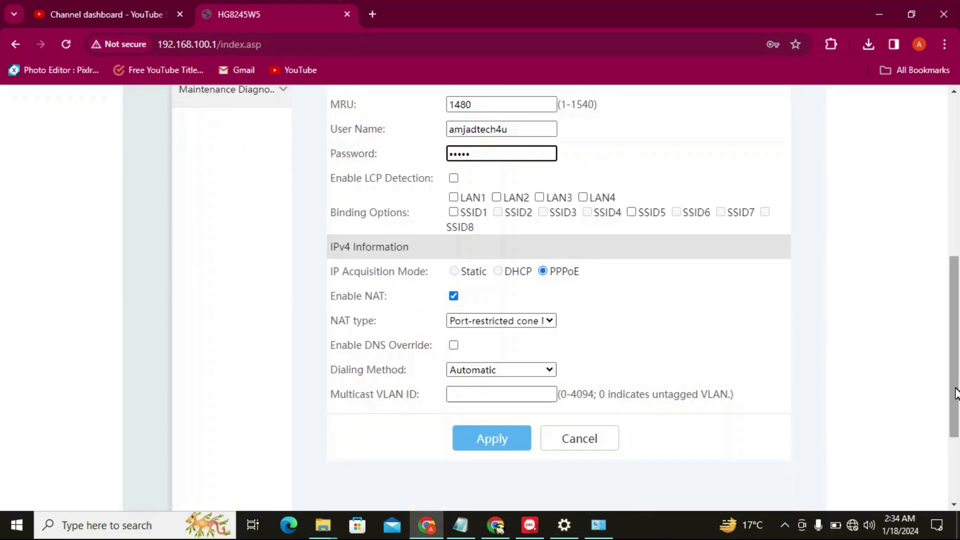
click(490, 439)
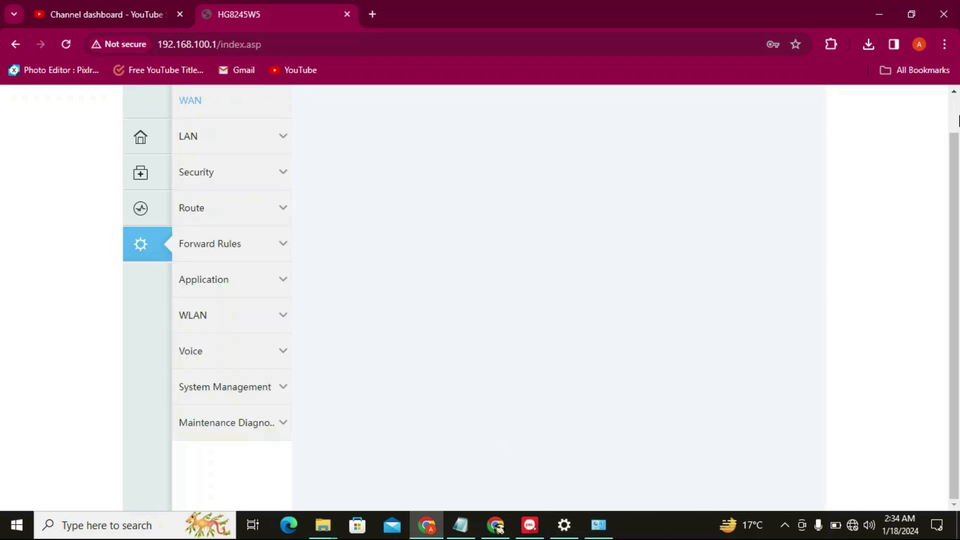
Add a second WAN connection with service type OTHER and VLAN disabled, and apply it
click(959, 117)
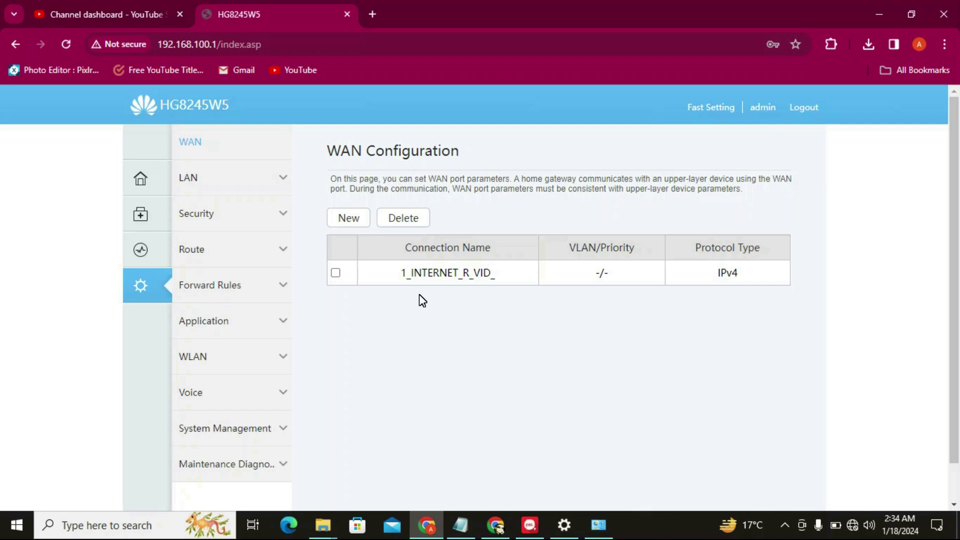
click(349, 223)
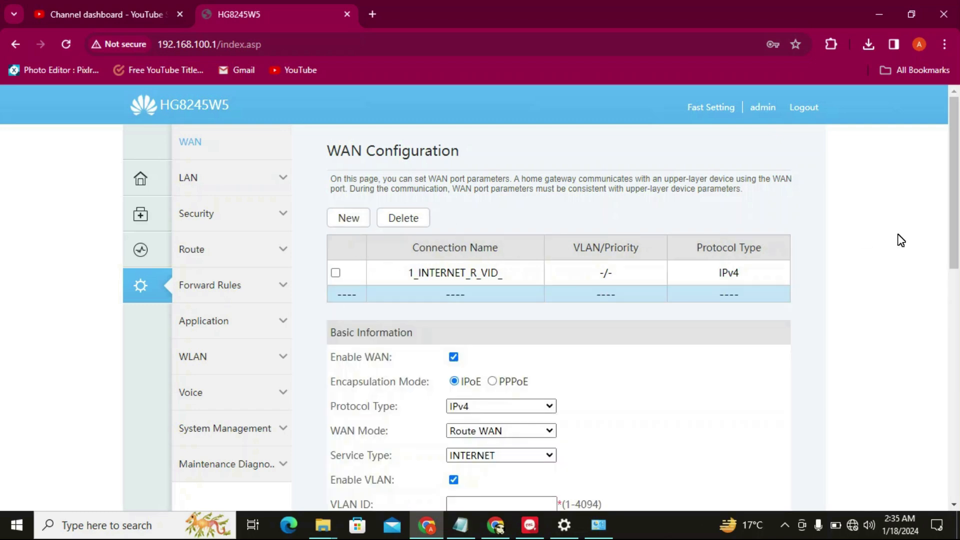
scroll(950, 245, down, 2)
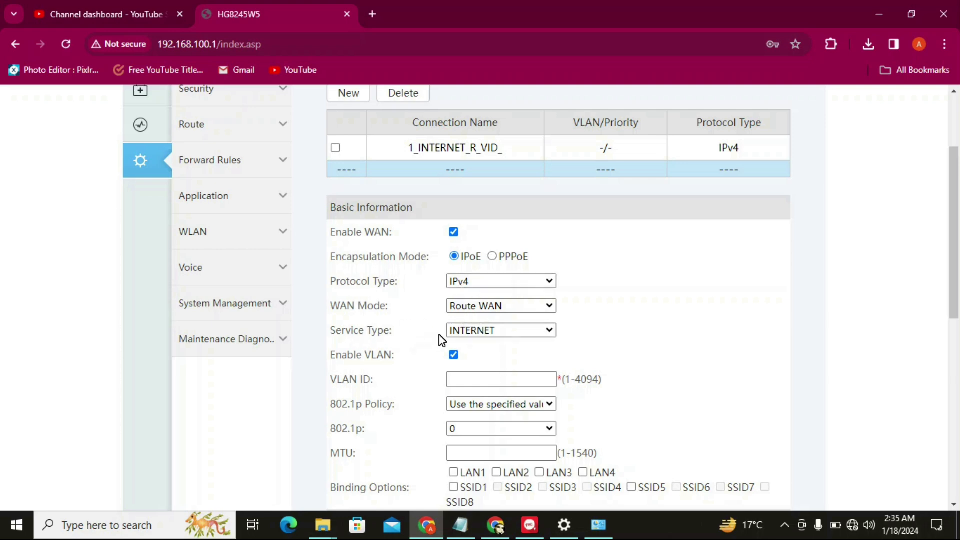
click(465, 332)
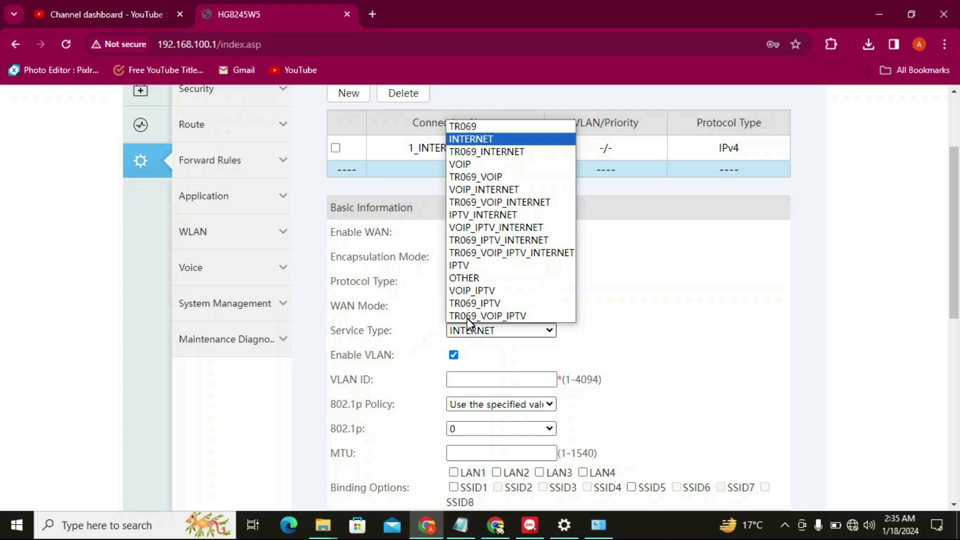
click(483, 278)
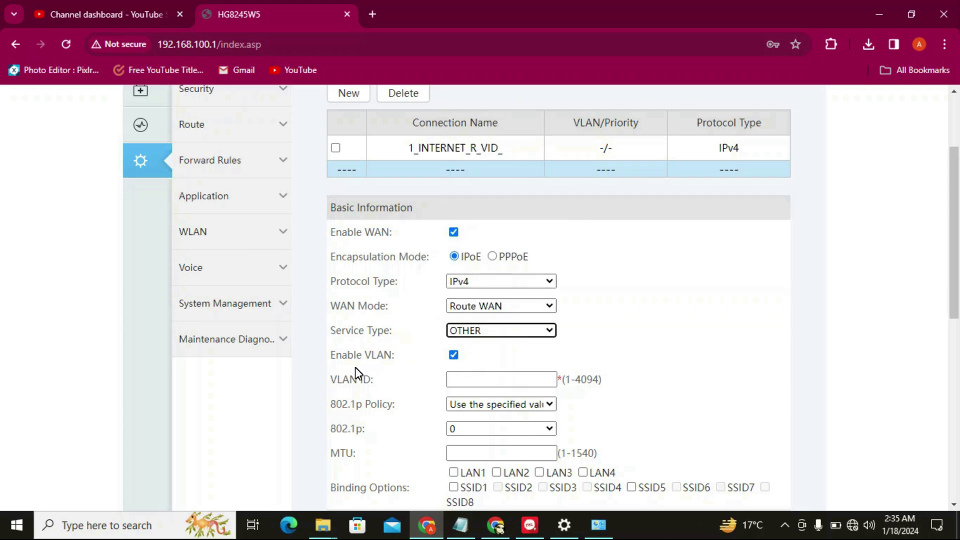
click(460, 381)
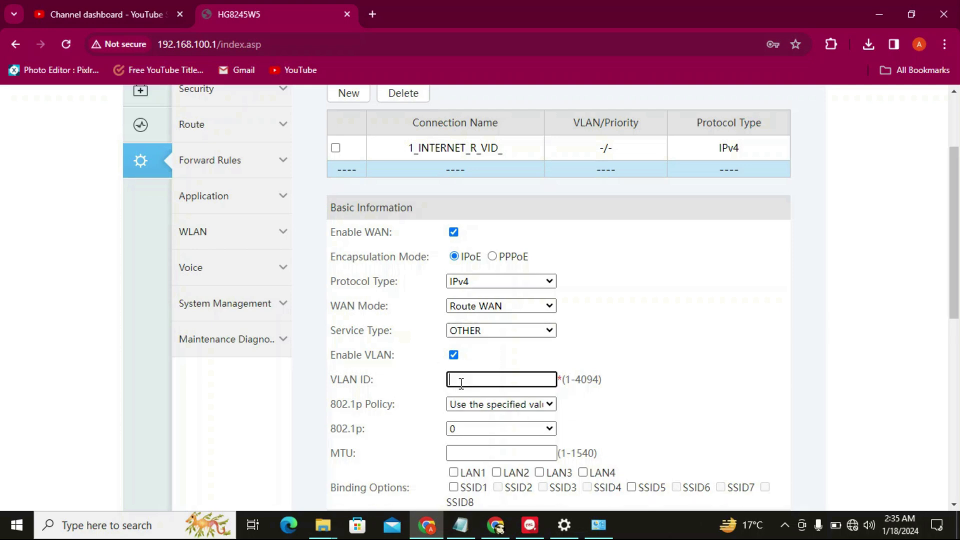
click(454, 355)
drag(952, 273, 948, 390)
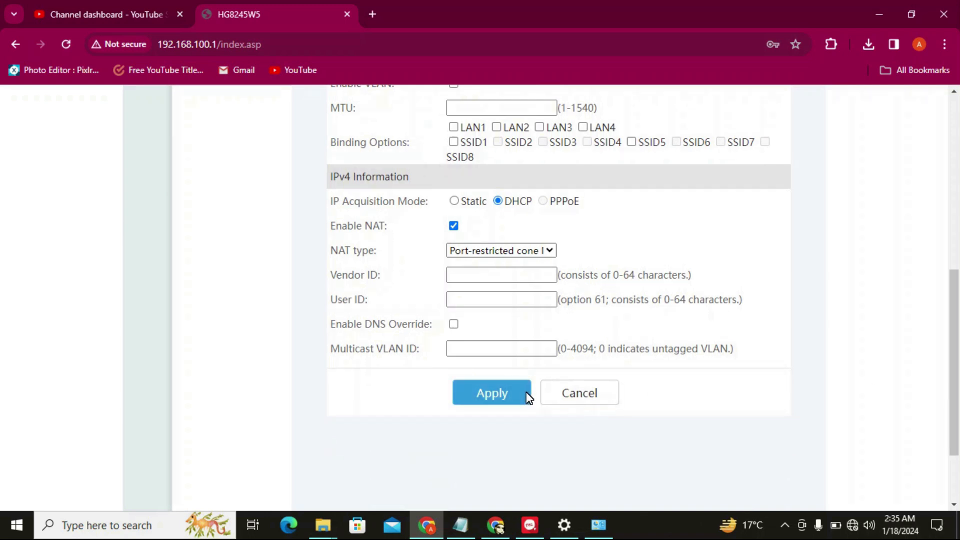
click(505, 401)
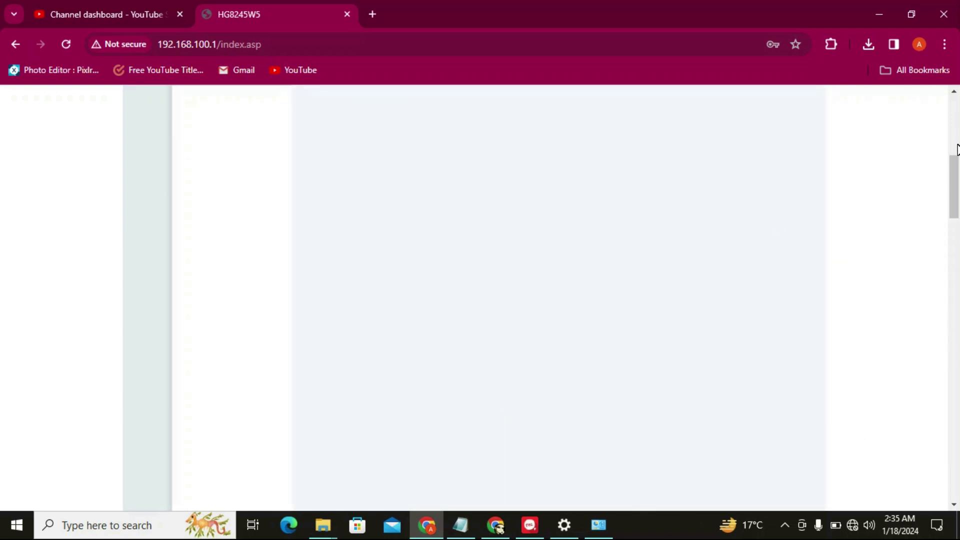
click(957, 145)
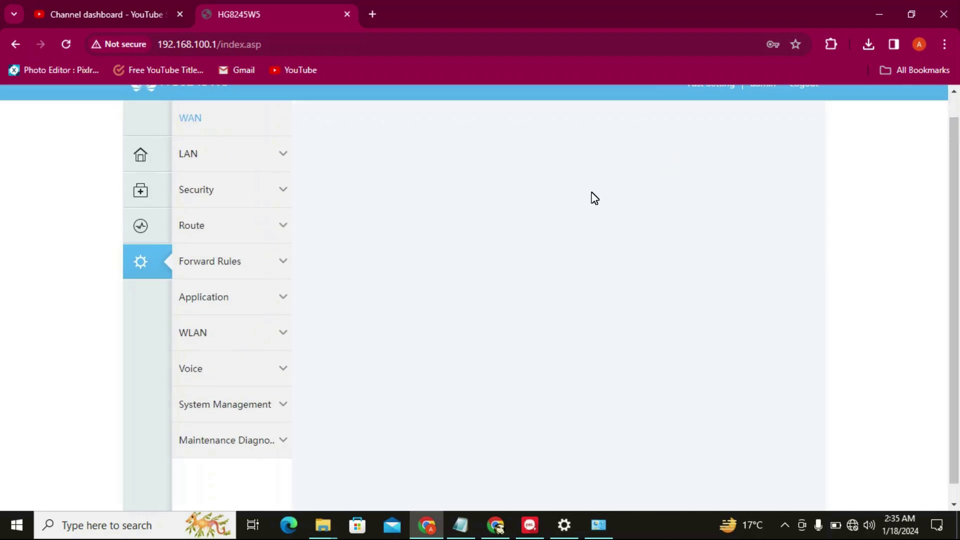
Apply Layer 2/3 Port with LAN1–LAN4 checked, then view the two-connection WAN list
click(234, 156)
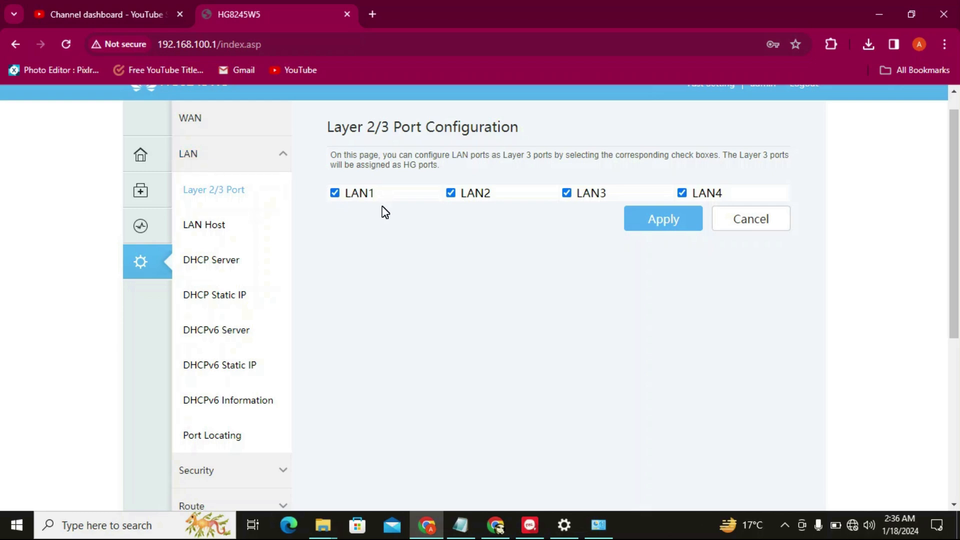
click(656, 225)
click(201, 124)
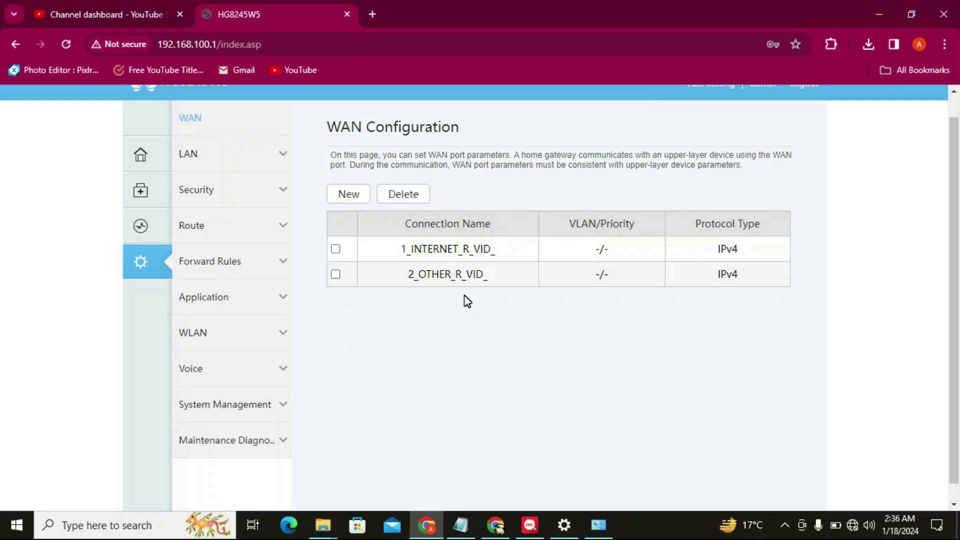
Bind LAN1, LAN2, LAN3 and LAN4 to 1_INTERNET_R_VID_ and apply the bindings
click(468, 251)
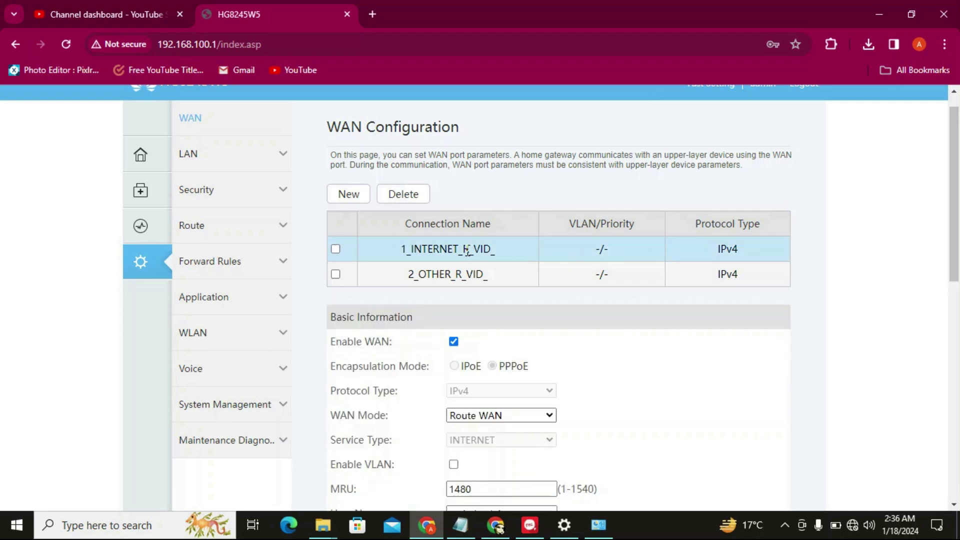
drag(958, 218, 958, 337)
click(454, 291)
click(496, 292)
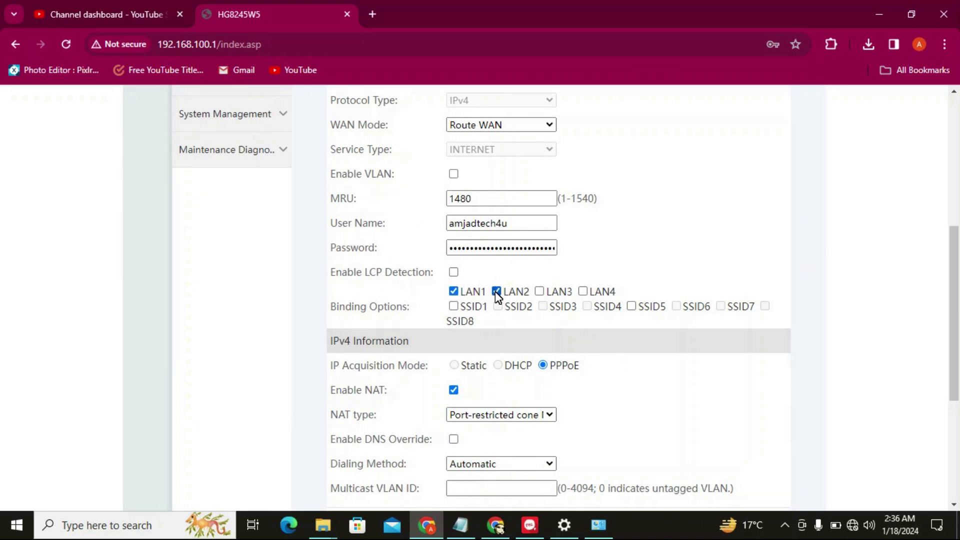
click(539, 292)
click(584, 292)
drag(951, 281, 951, 379)
click(504, 290)
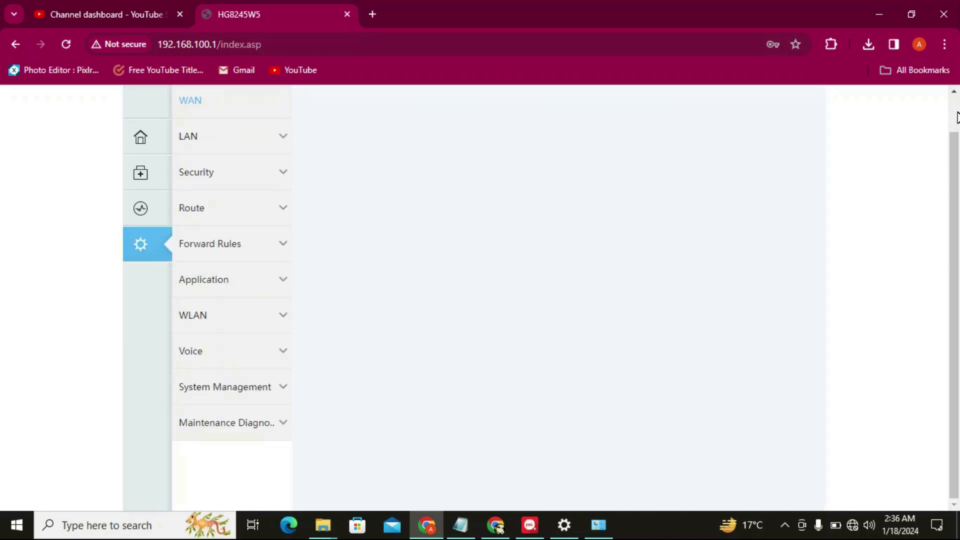
Open the LAN Host page showing addresses 192.168.100.1 and 192.168.2.1
click(956, 114)
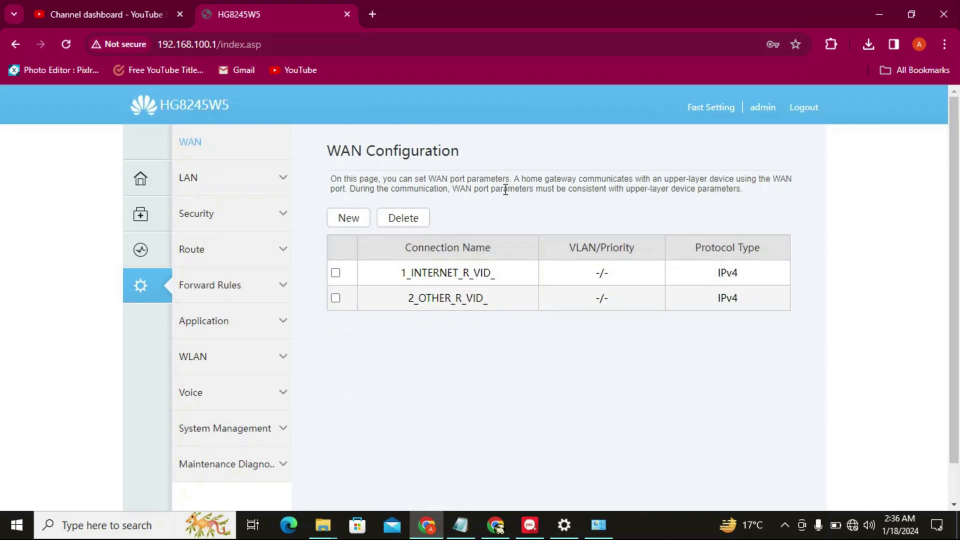
click(265, 190)
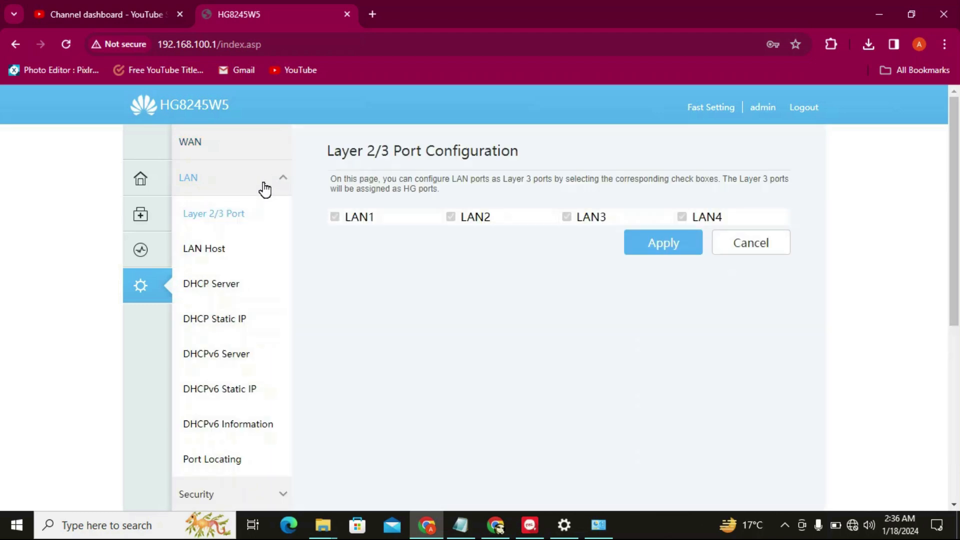
click(204, 250)
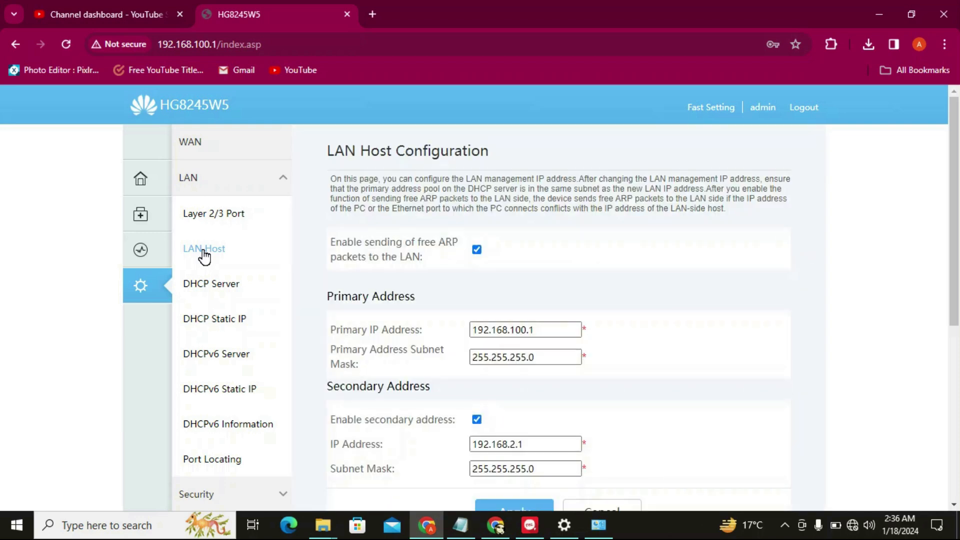
Examine the LAN Host primary IP address field, leaving the address unchanged
drag(955, 207, 956, 259)
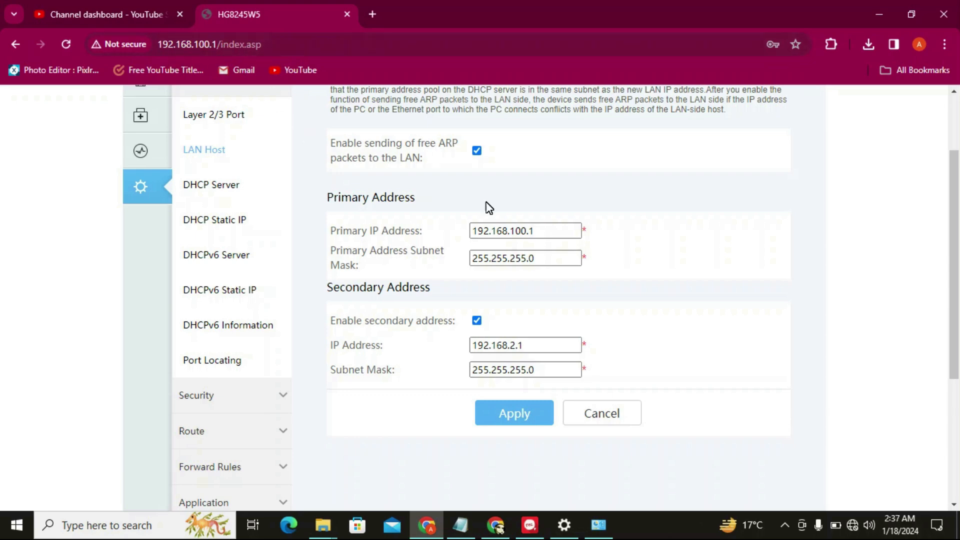
click(551, 233)
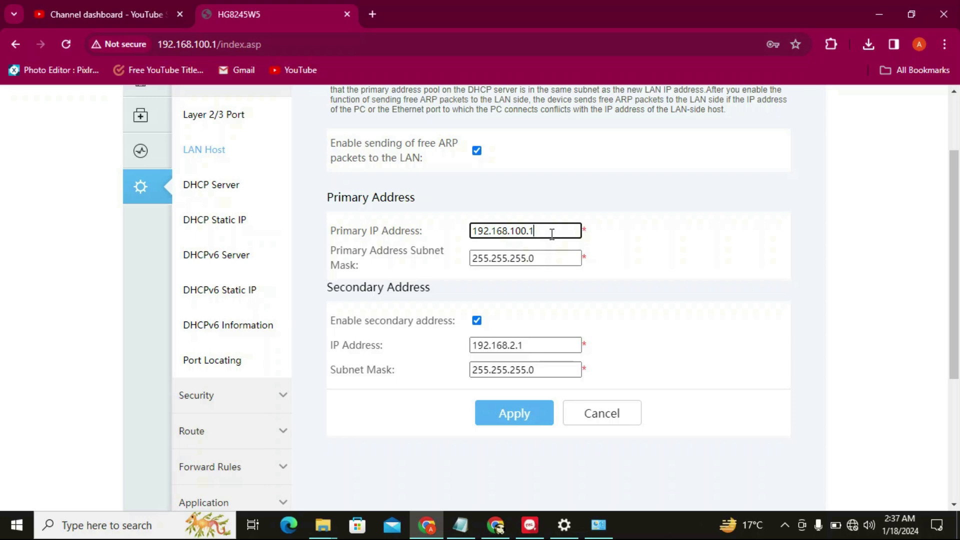
double_click(552, 233)
click(552, 233)
key(BackSpace)
drag(527, 230, 519, 228)
click(546, 231)
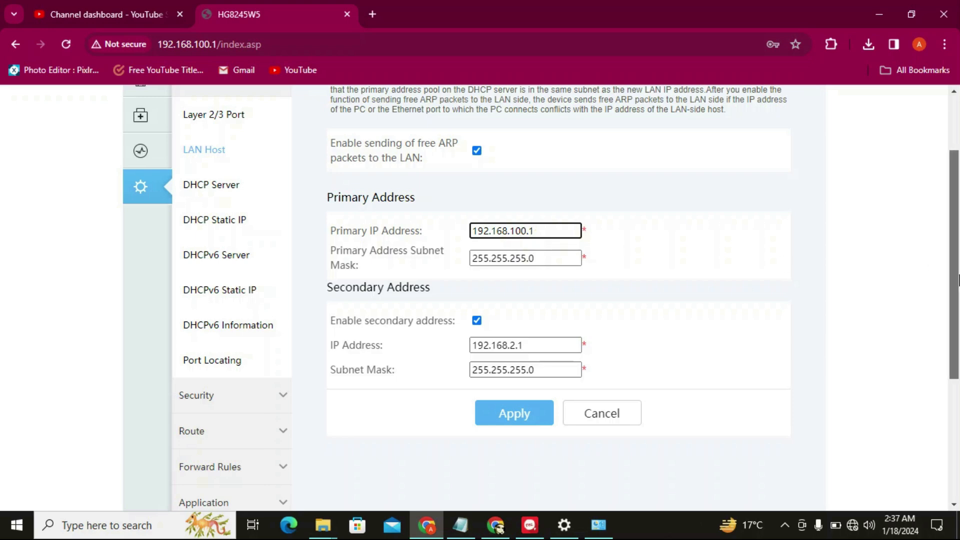
Check the Security firewall level, currently set to Standard
scroll(954, 240, up, 2)
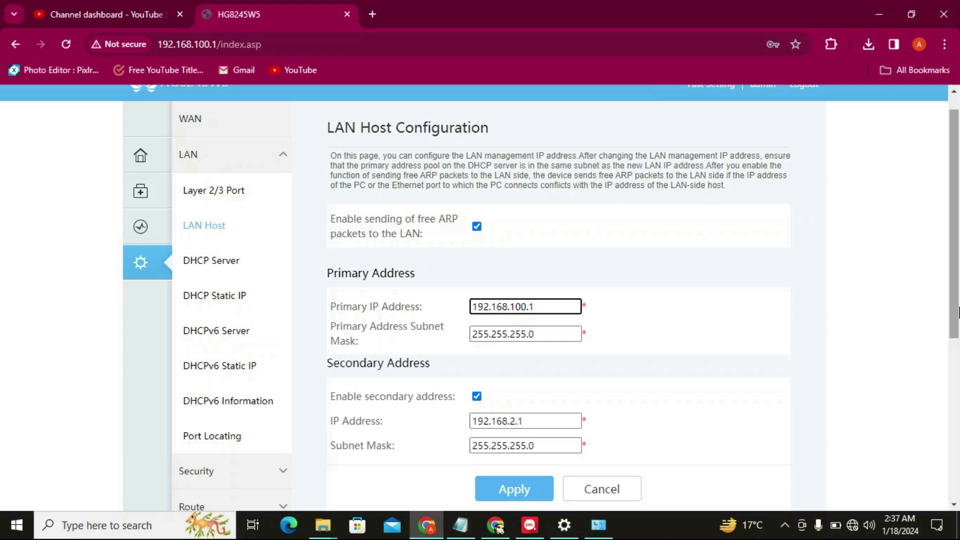
drag(958, 292, 958, 347)
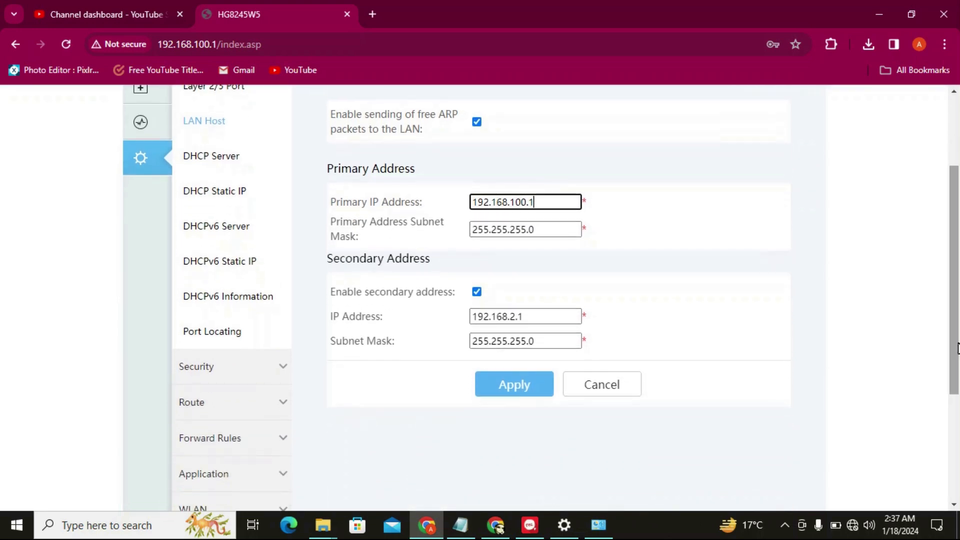
click(221, 371)
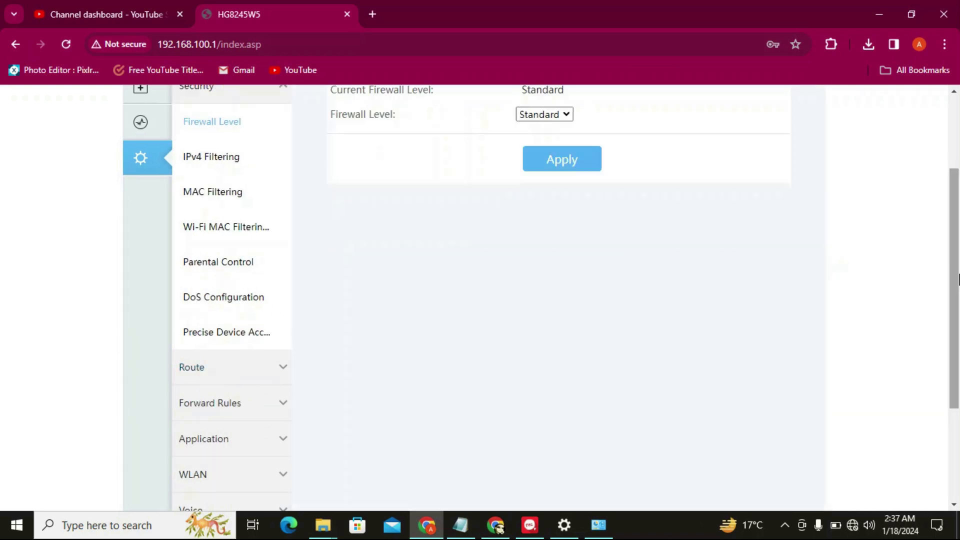
View MAC Filtering, then return home where the Internet link now shows up
drag(957, 278, 956, 222)
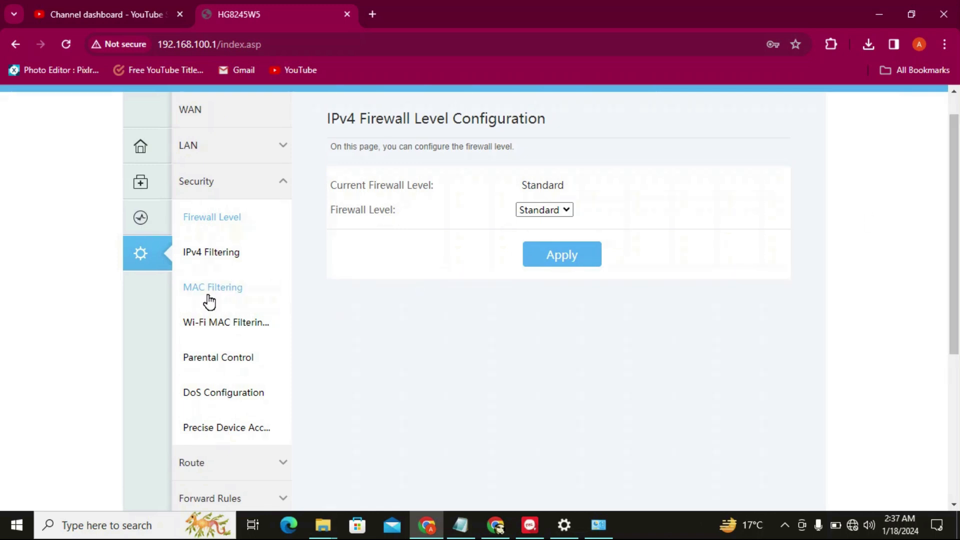
click(240, 295)
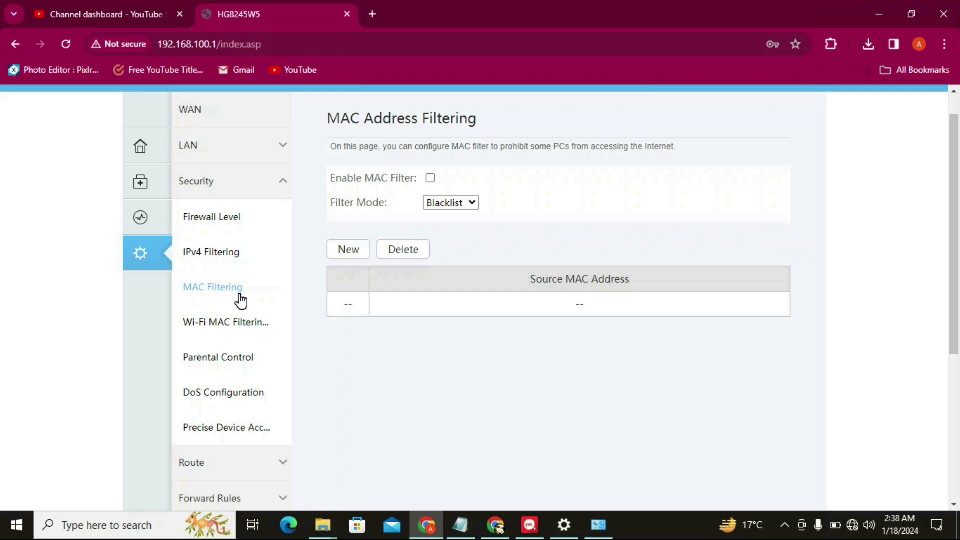
click(143, 167)
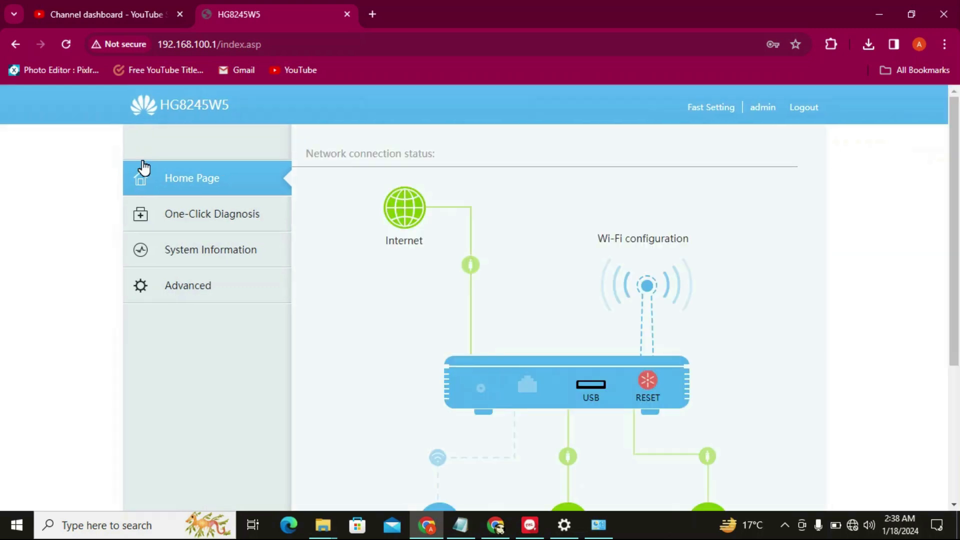
Copy the online Wi-Fi device's MAC address from the home page's Wi-Fi devices list
drag(955, 193, 956, 336)
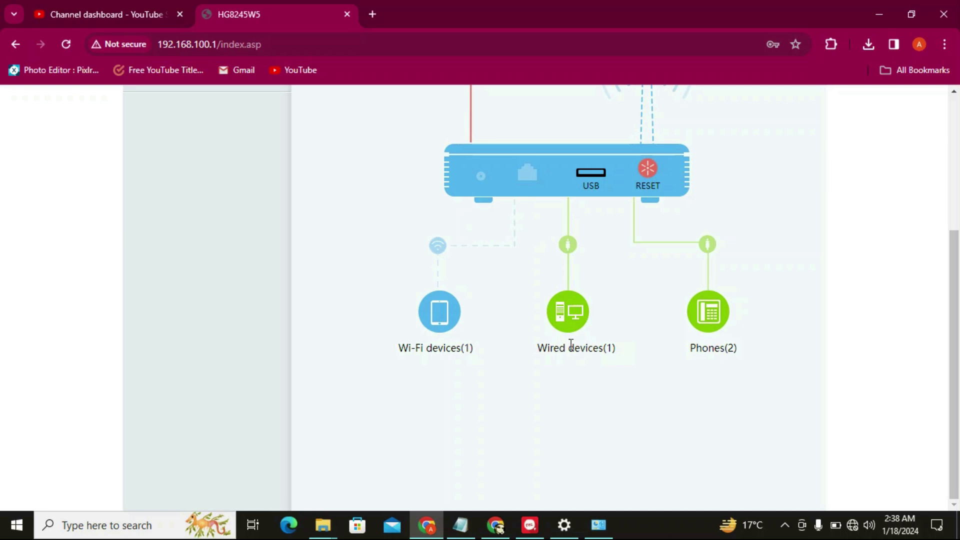
click(445, 314)
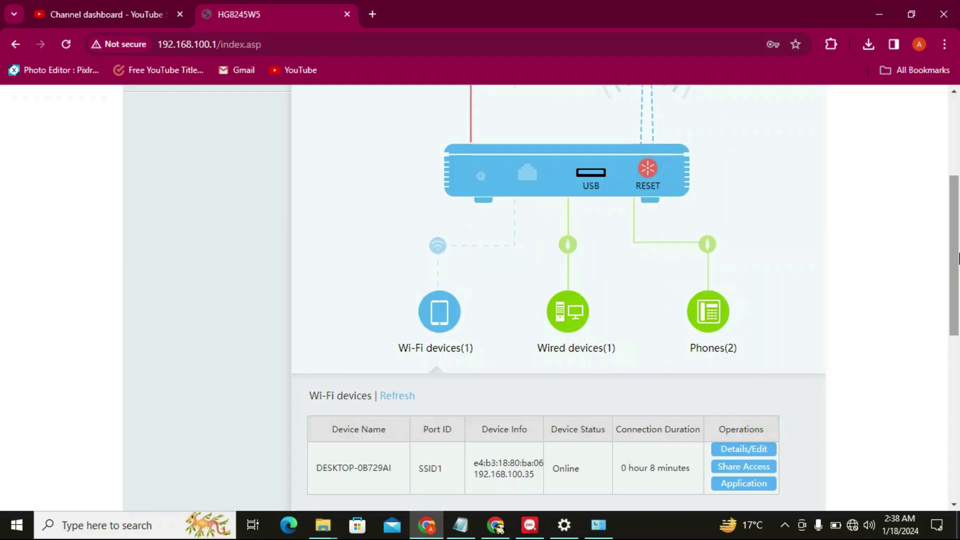
drag(957, 261, 956, 321)
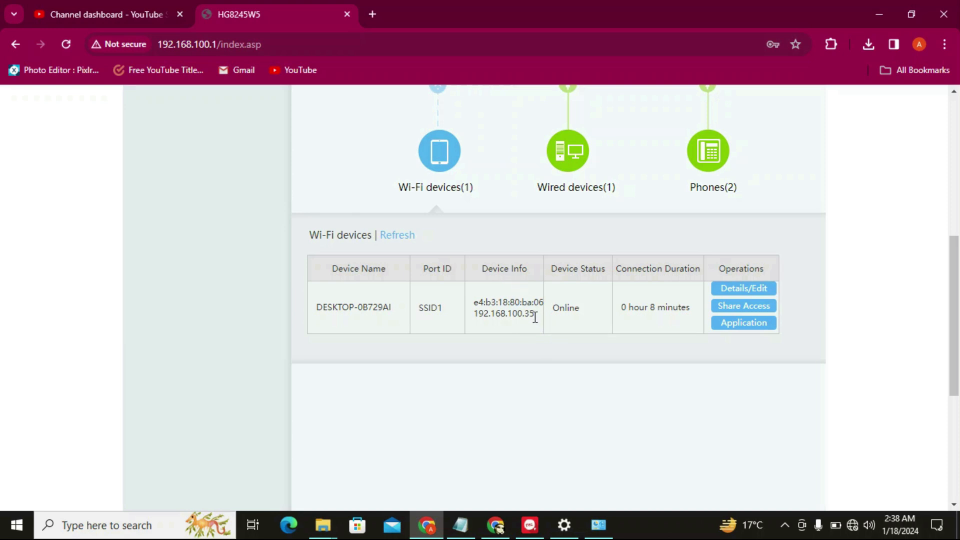
drag(544, 301, 466, 302)
click(467, 307)
drag(474, 300, 534, 296)
drag(547, 301, 544, 296)
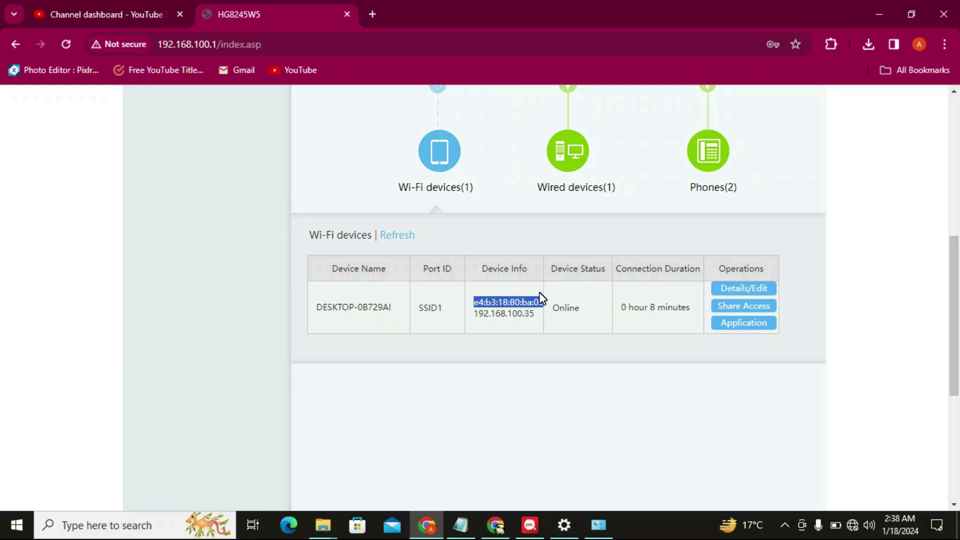
right_click(526, 299)
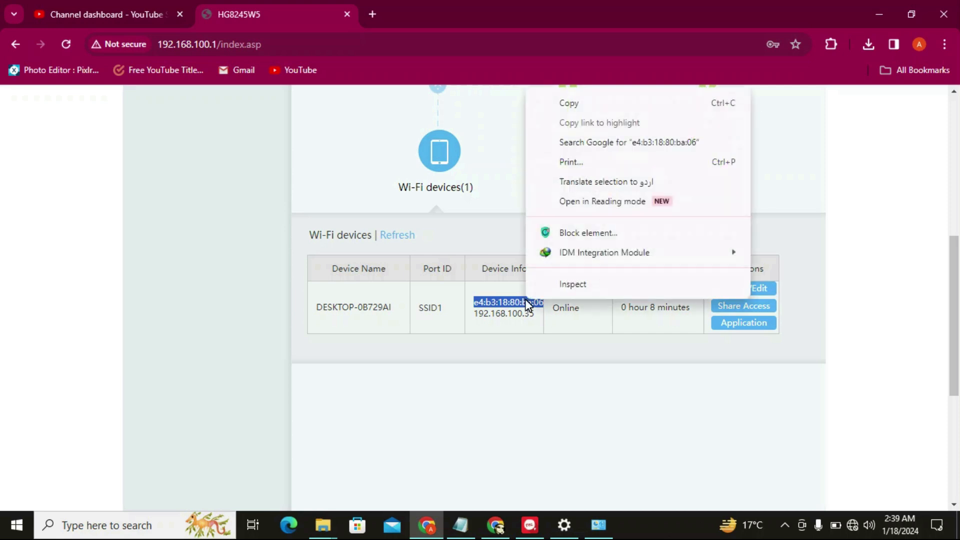
click(604, 105)
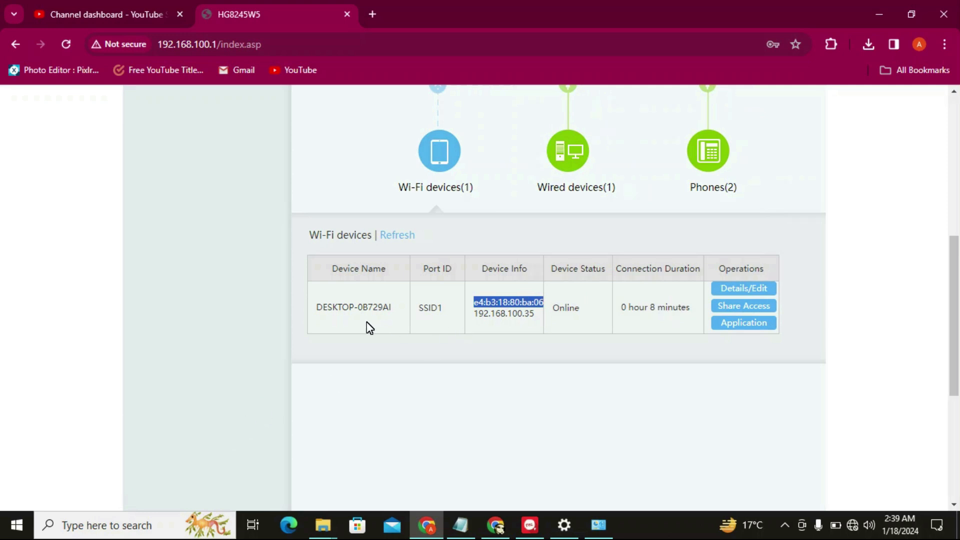
click(74, 525)
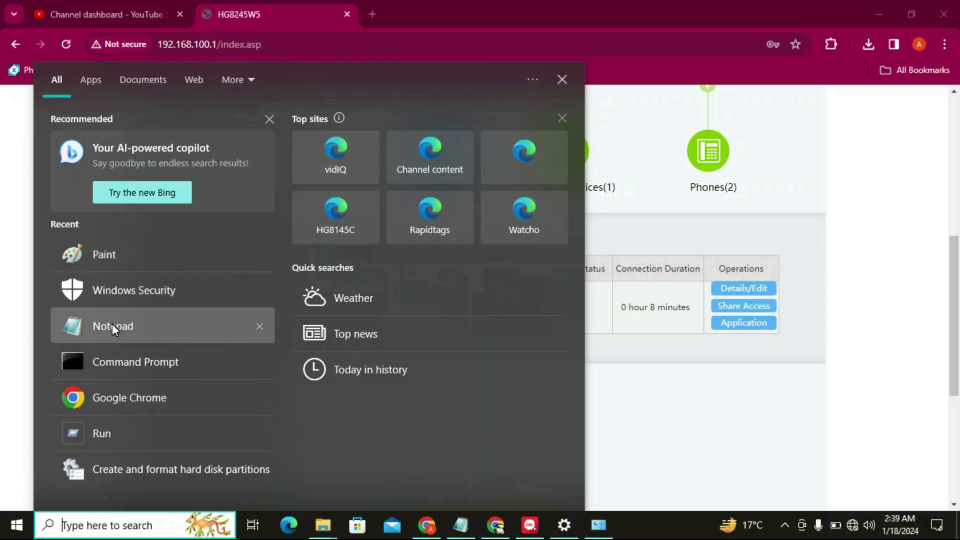
In a Notepad note, paste the MAC address labelled 'bhai' and start a new line
click(112, 325)
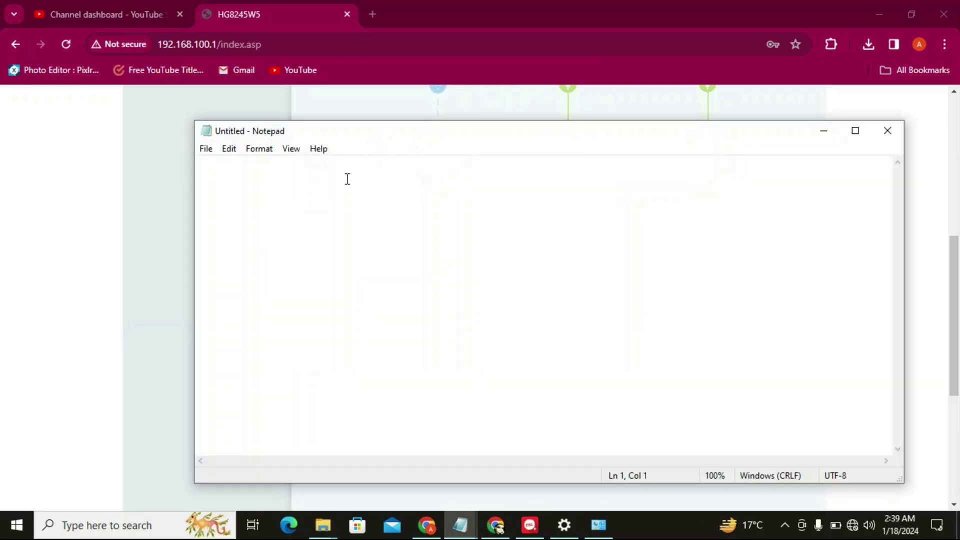
key(ctrl+v)
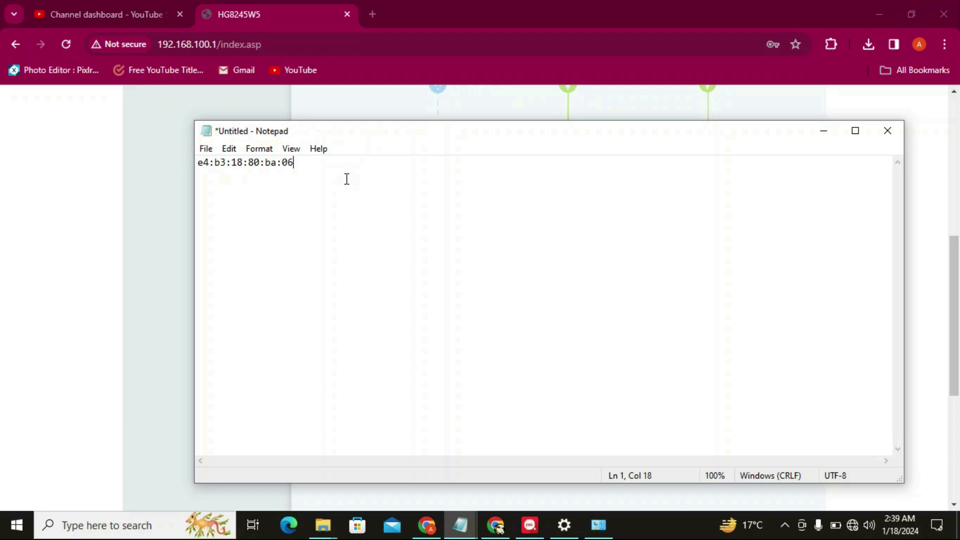
click(200, 163)
key(Left)
text(bhai)
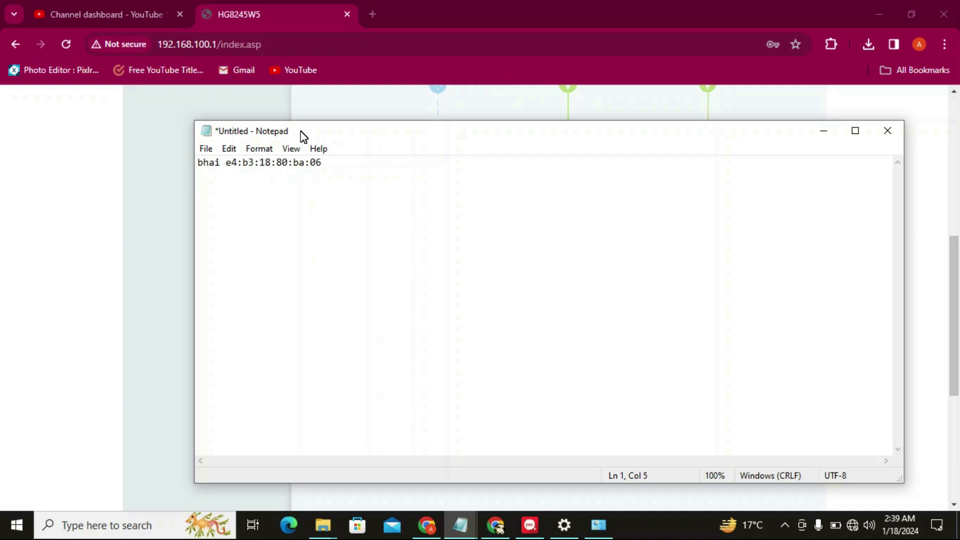
click(335, 167)
key(Return)
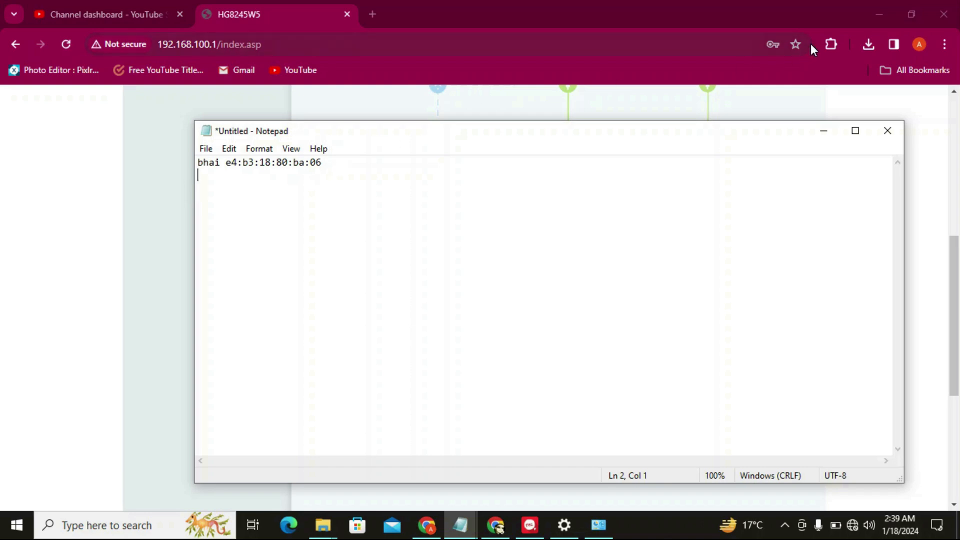
Add a 'sister' line with the pasted MAC address, then minimize Notepad
click(823, 131)
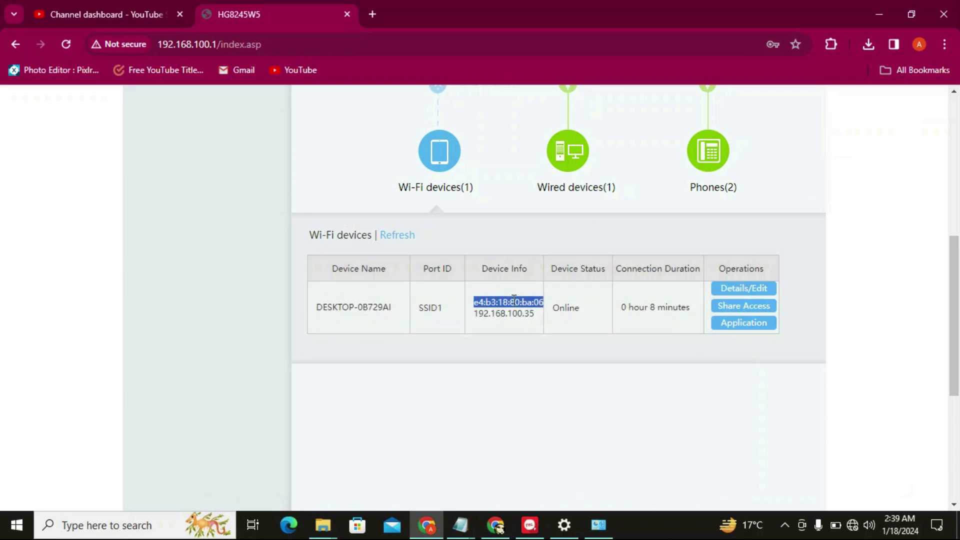
click(461, 525)
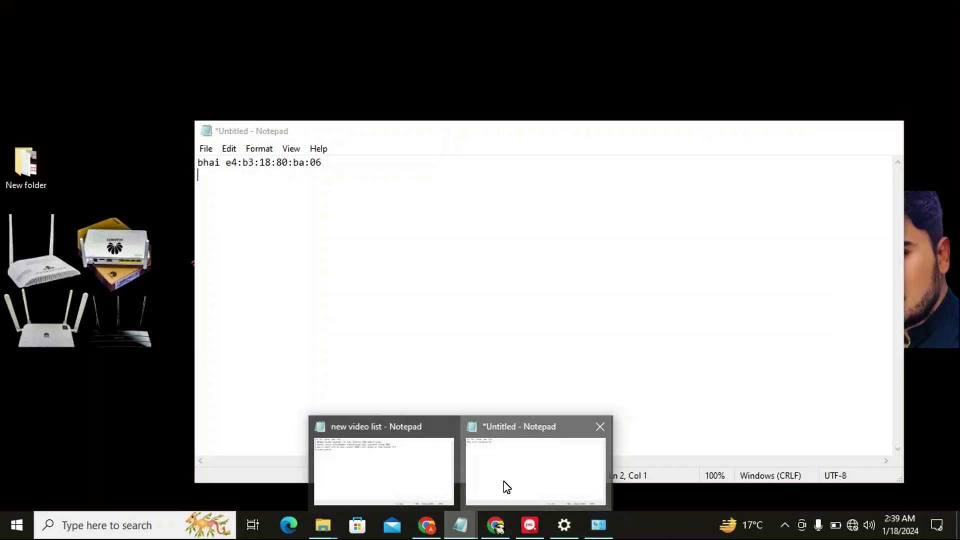
click(505, 485)
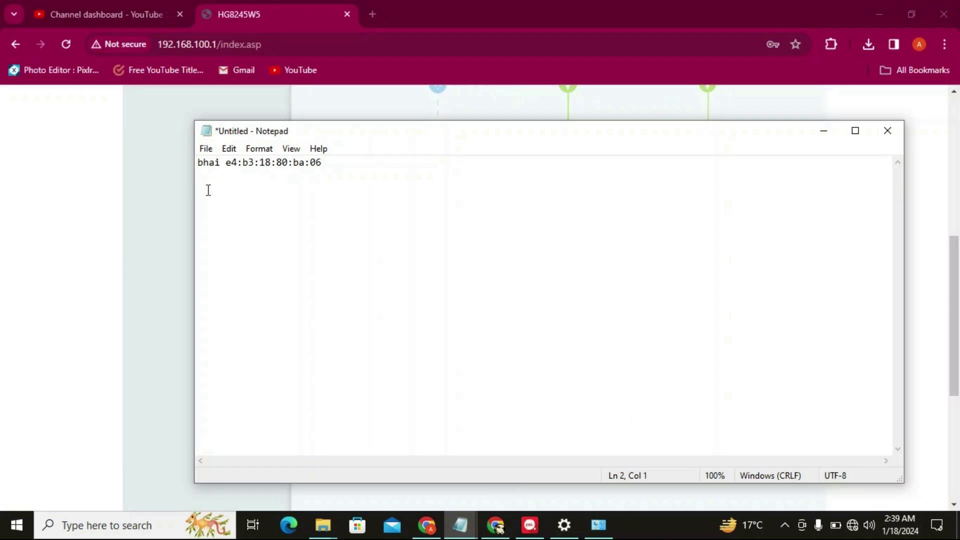
text(sister)
key(ctrl+v)
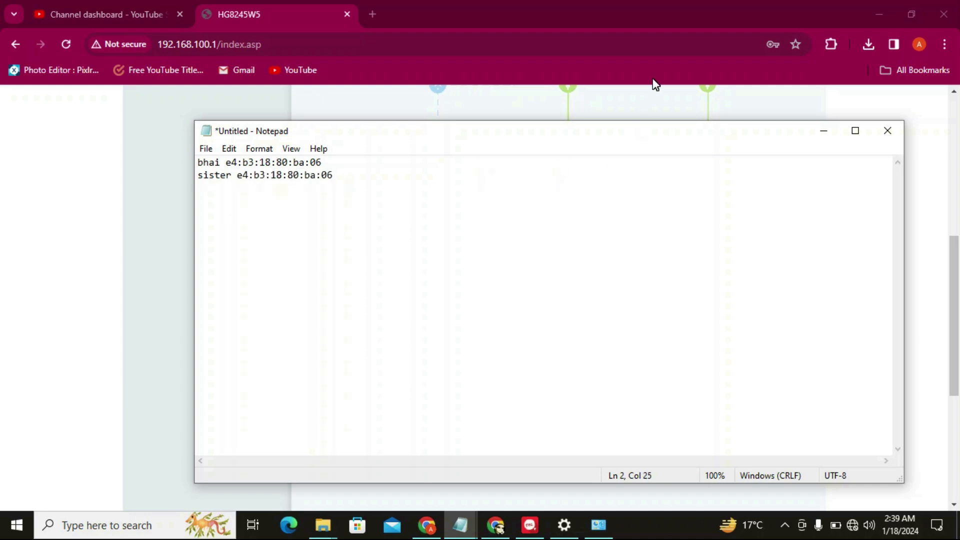
click(825, 131)
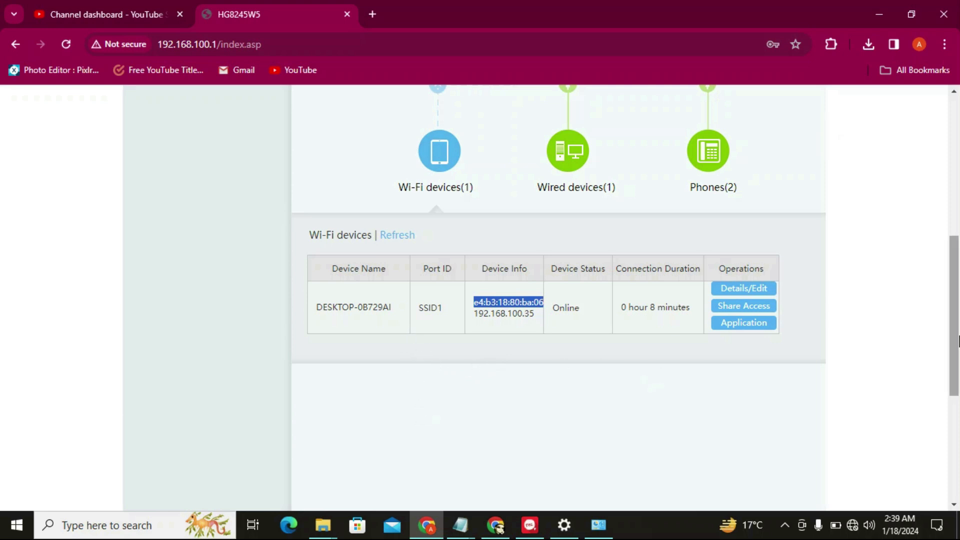
scroll(957, 340, up, 7)
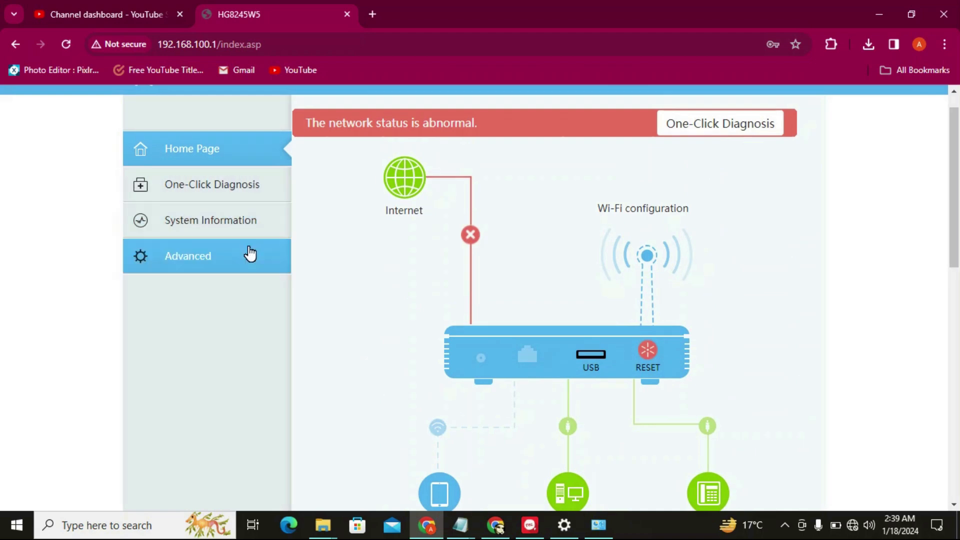
Go to Advanced > Security > Wi-Fi MAC Filtering and start a new rule
click(198, 256)
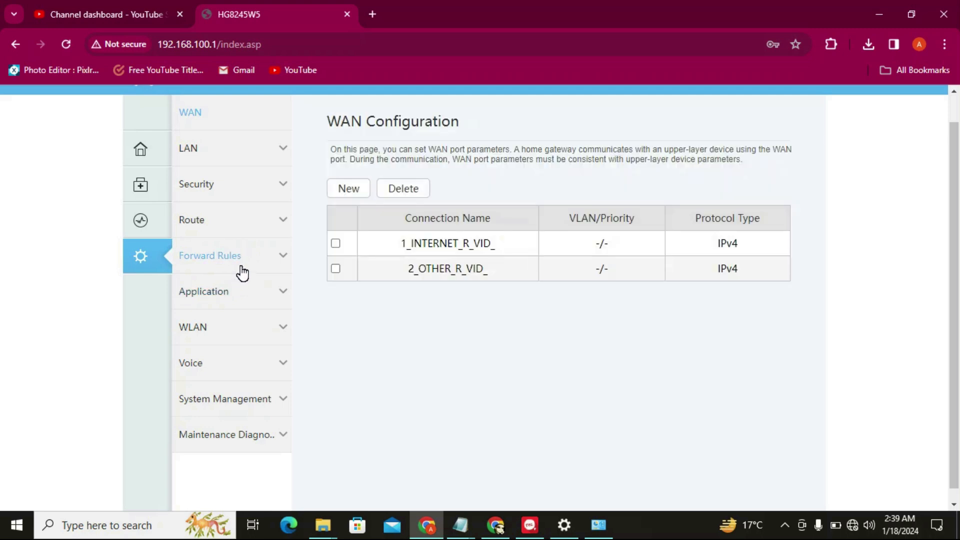
click(250, 196)
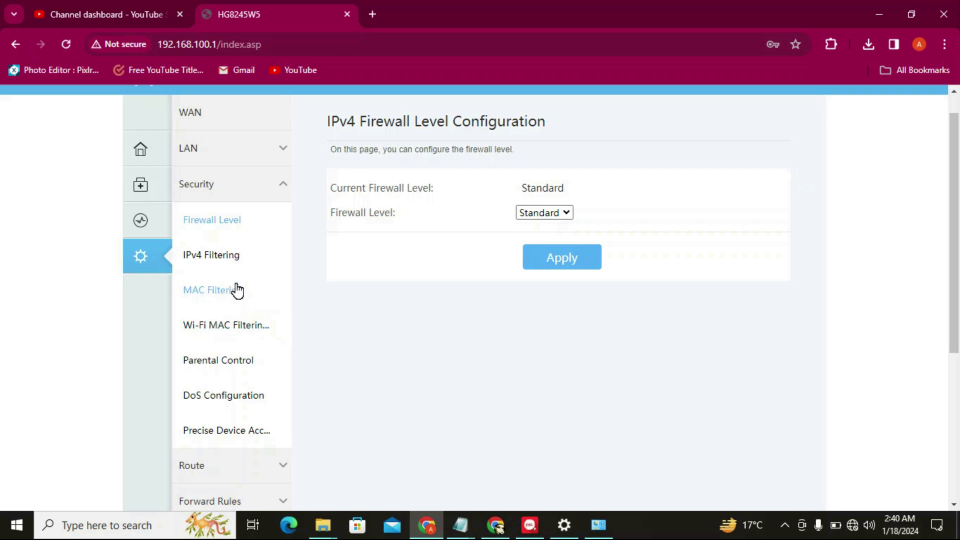
click(210, 329)
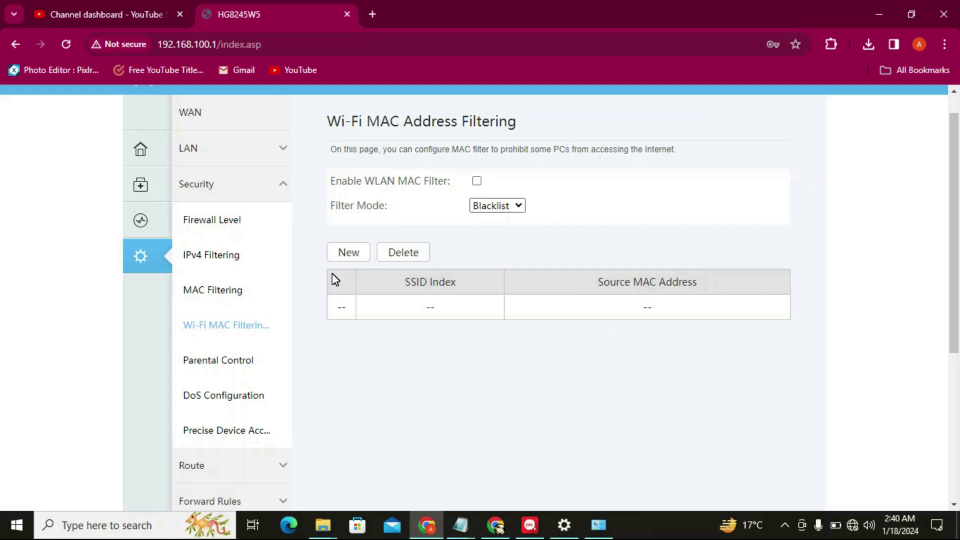
click(352, 251)
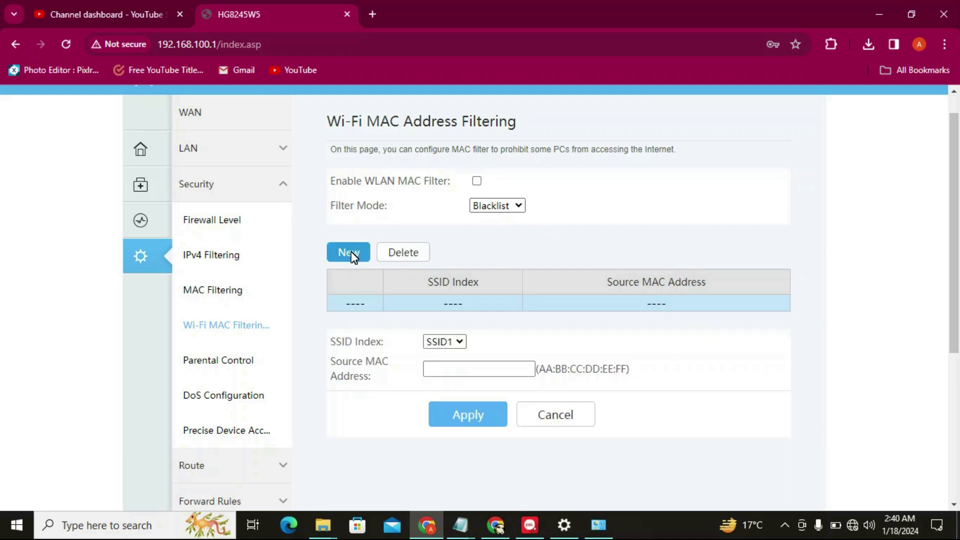
click(445, 368)
click(464, 523)
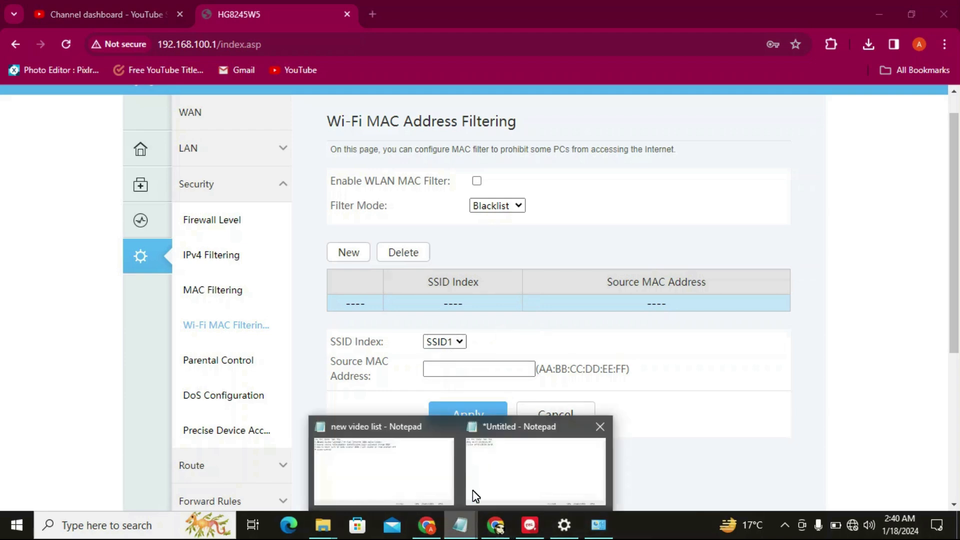
click(524, 445)
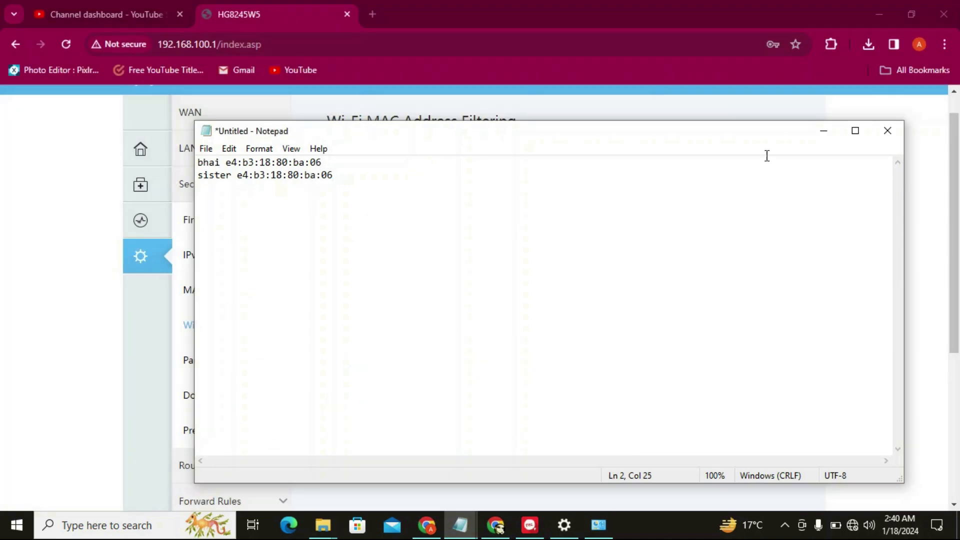
click(824, 131)
click(443, 363)
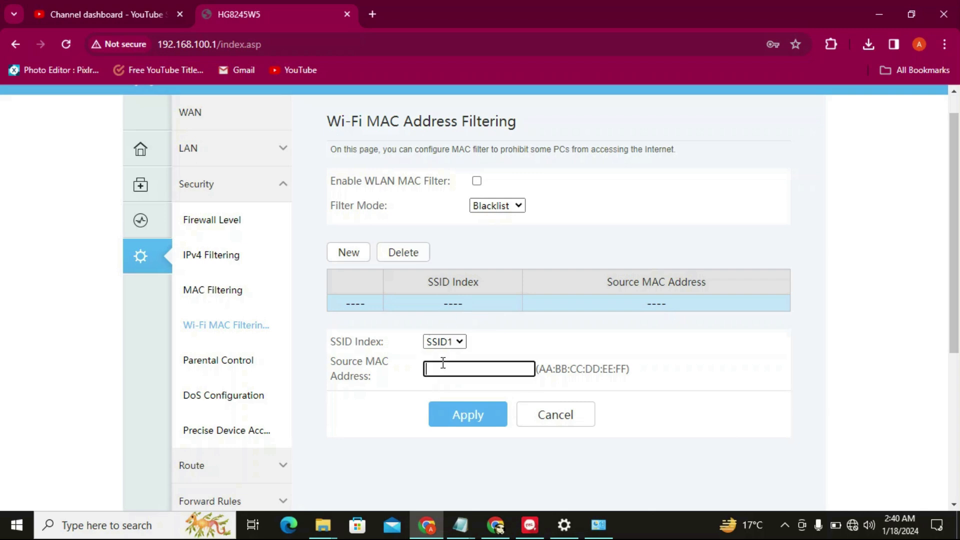
key(ctrl+v)
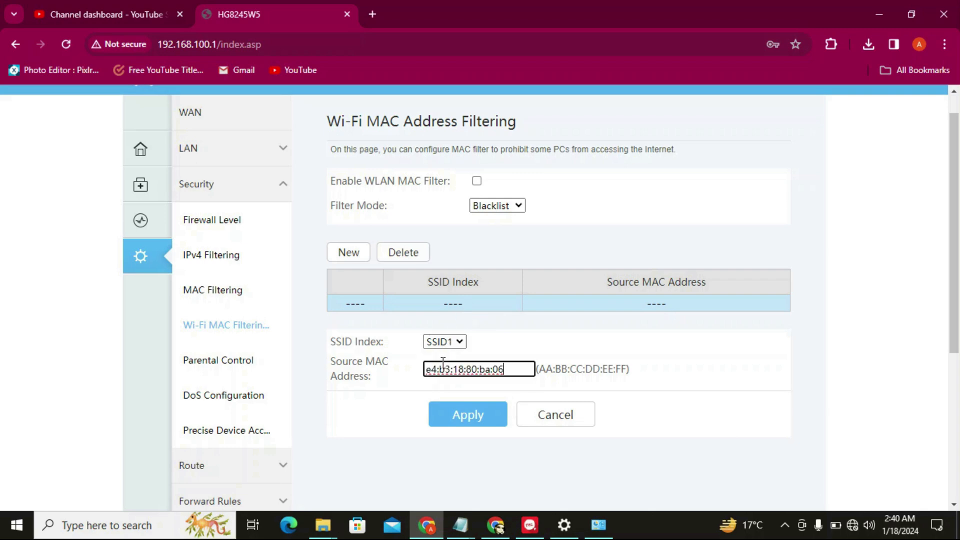
click(480, 426)
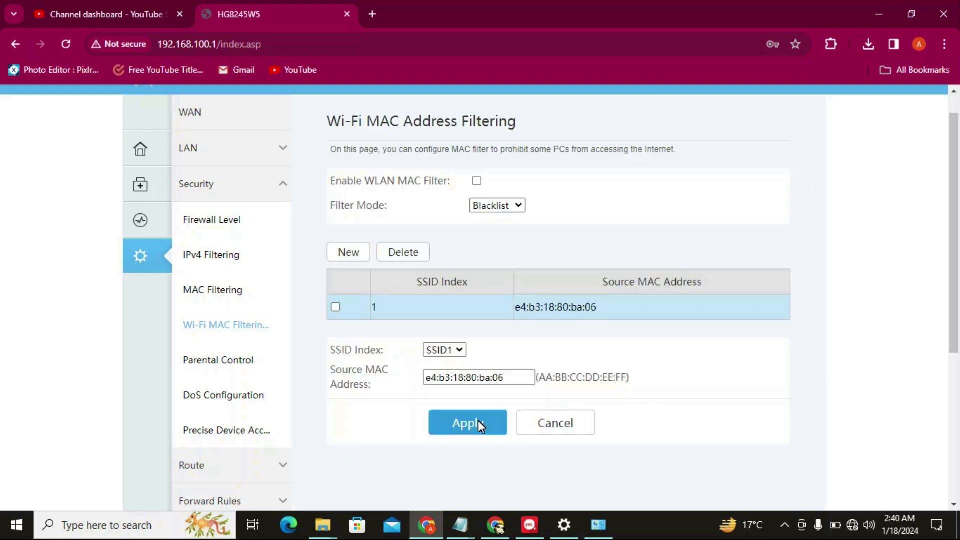
drag(955, 278, 955, 291)
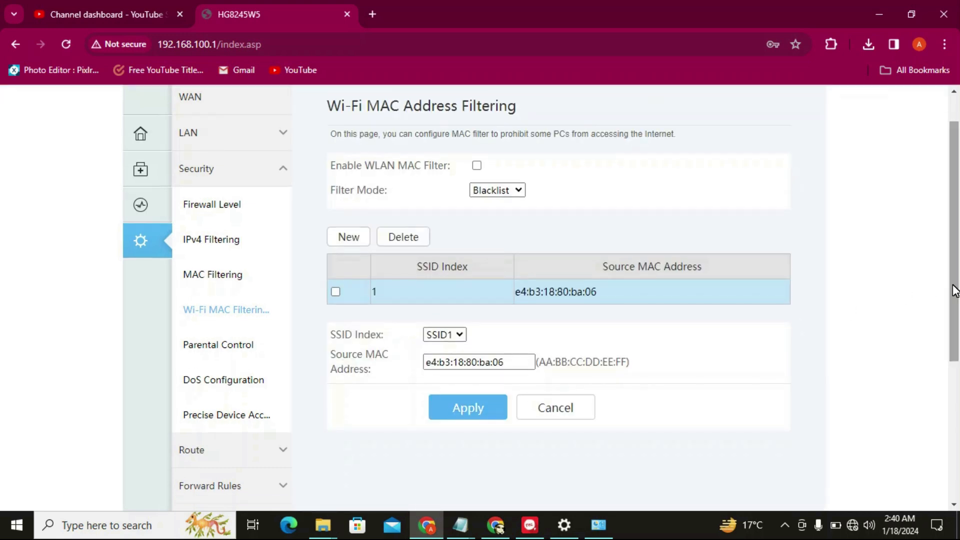
drag(518, 292, 607, 298)
click(606, 297)
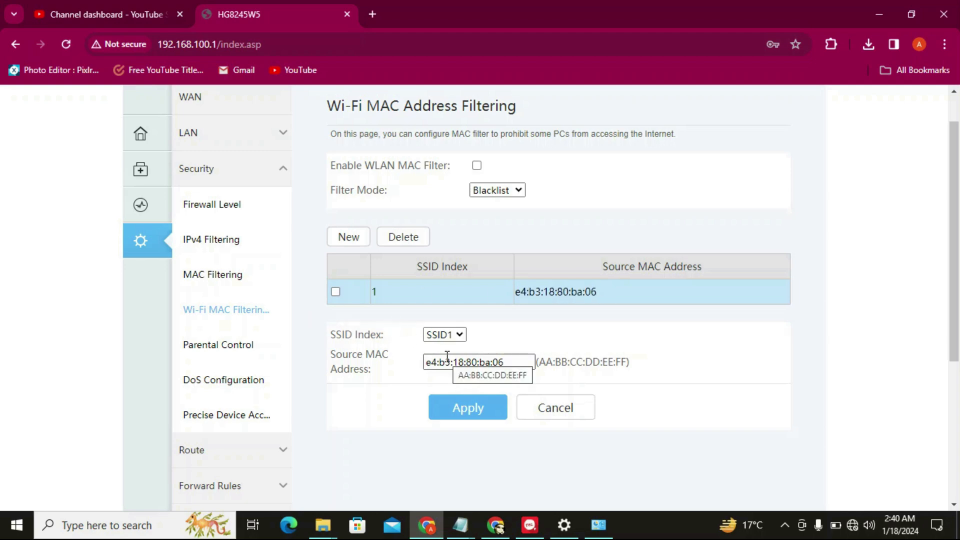
click(470, 414)
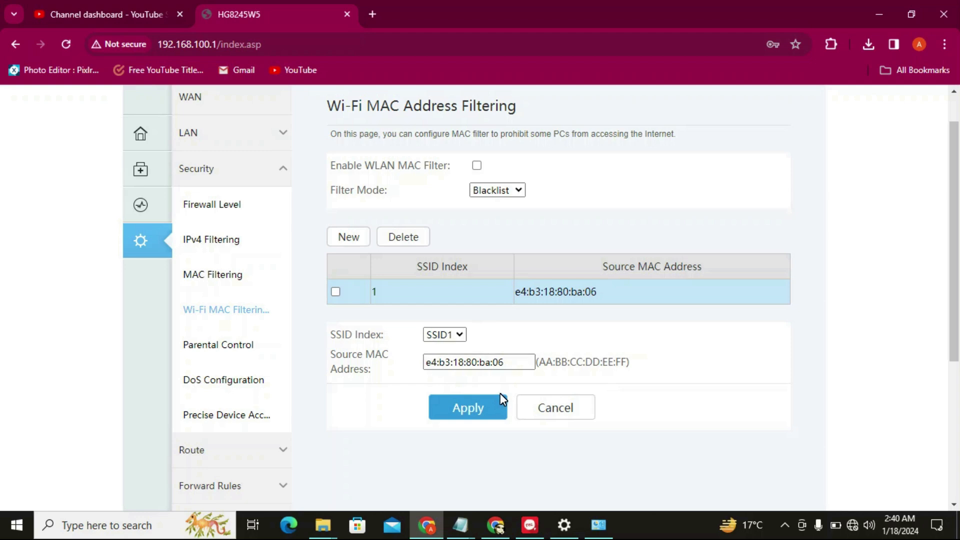
scroll(500, 300, up, 1)
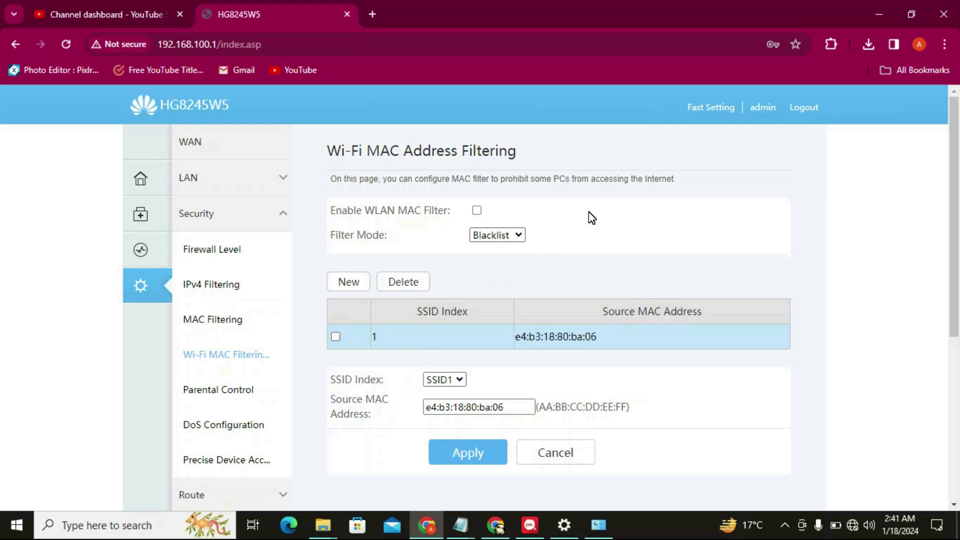
Switch the Wi-Fi MAC filter mode to Whitelist and confirm the change
click(509, 236)
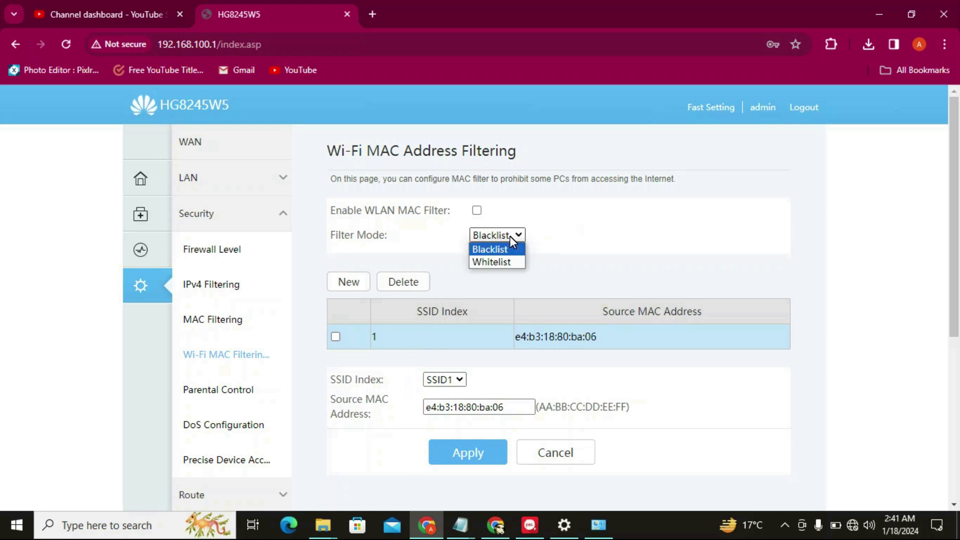
click(496, 260)
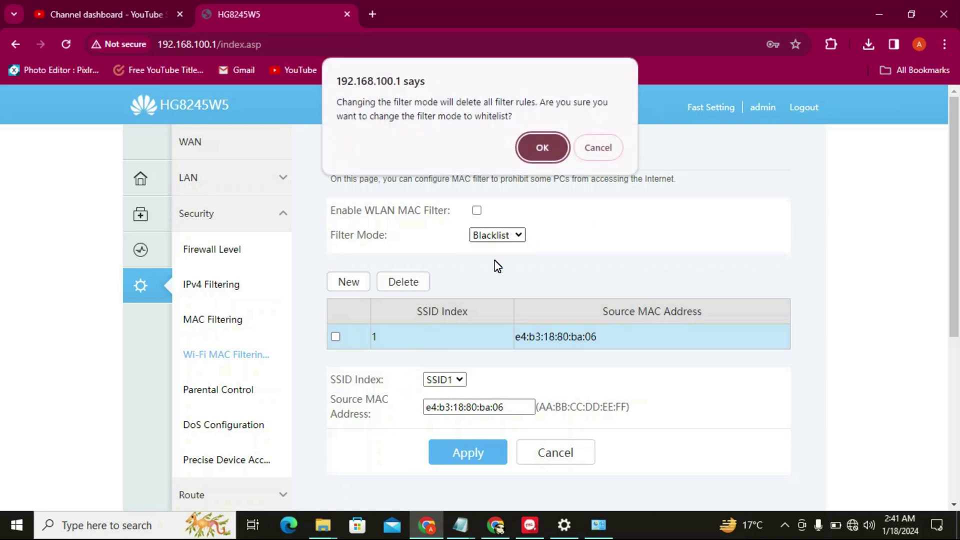
click(546, 141)
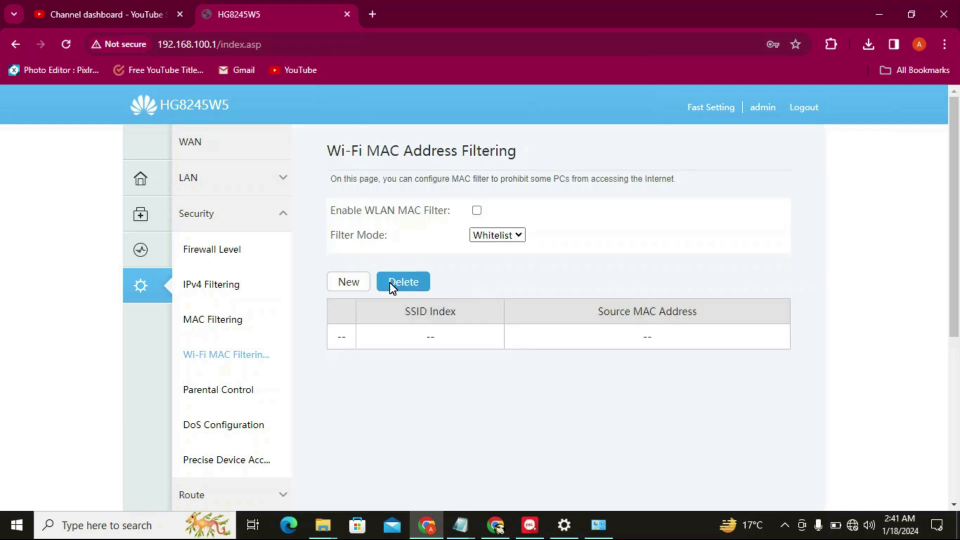
click(360, 282)
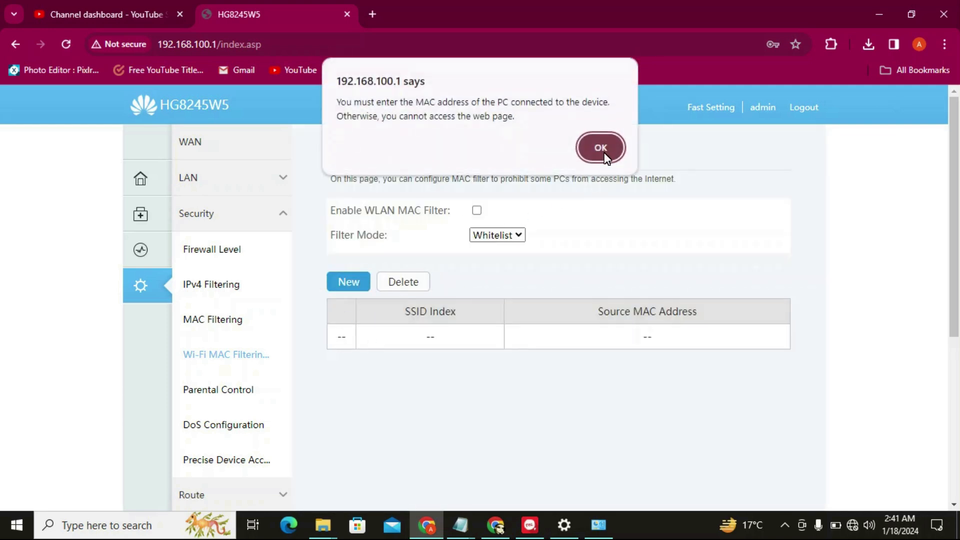
click(602, 150)
click(438, 397)
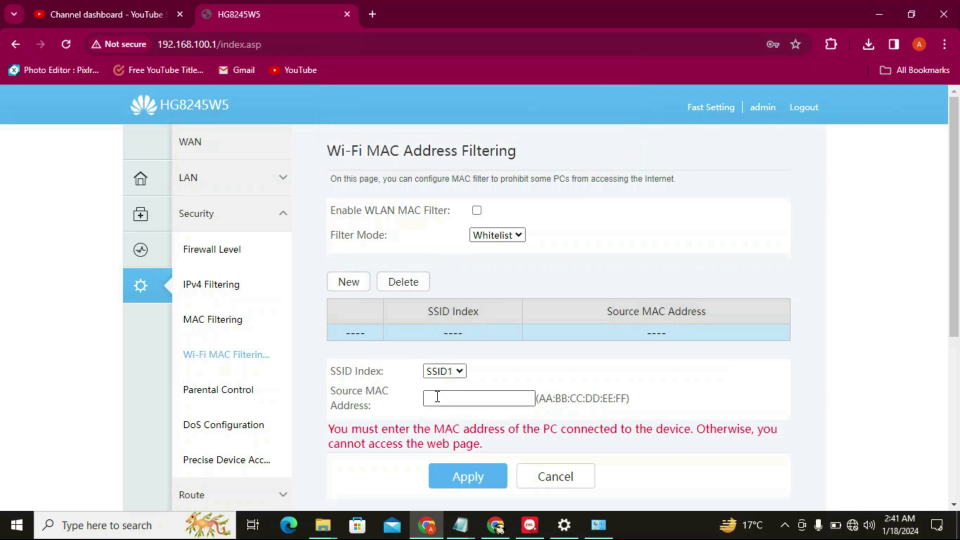
text(e4:b3:18:80:ba:06)
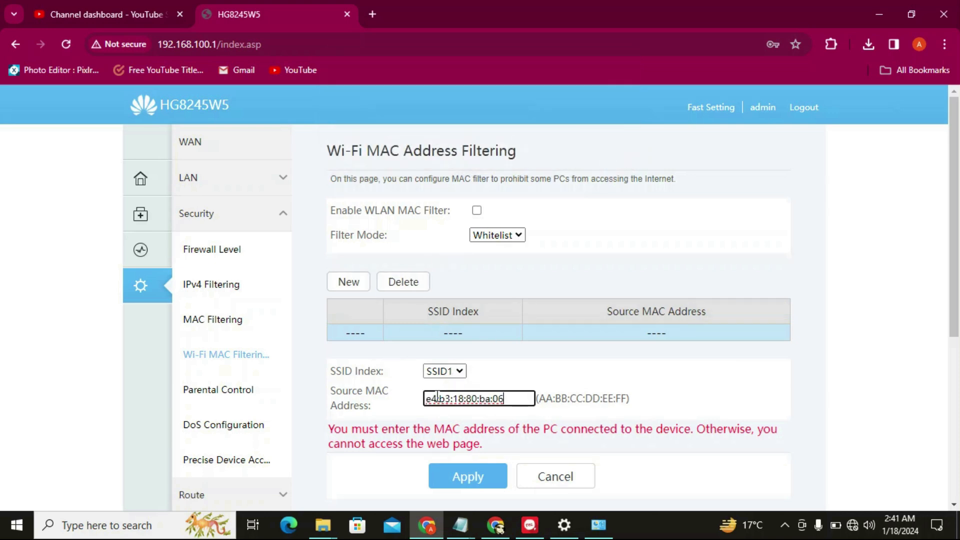
click(467, 479)
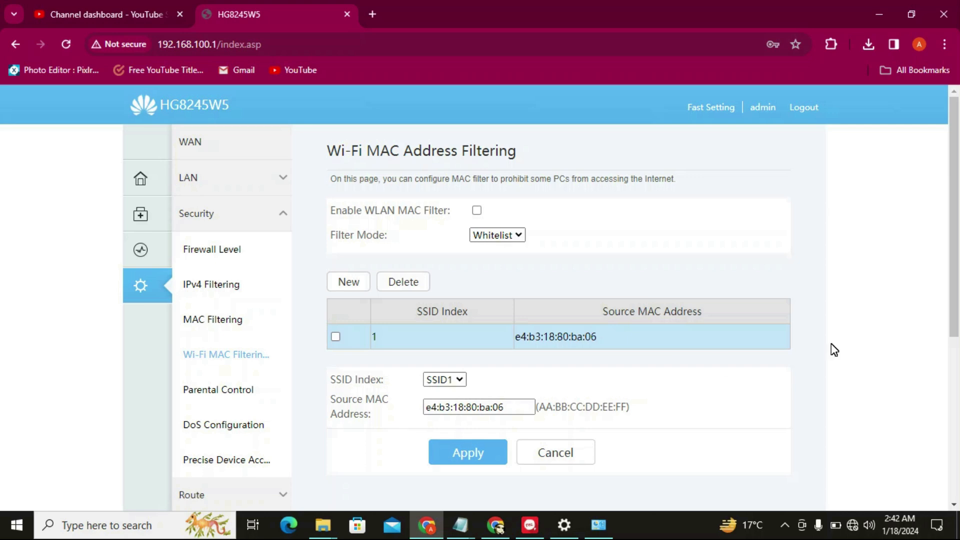
mouse_move(959, 300)
mouse_down()
mouse_move(958, 317)
mouse_move(958, 295)
mouse_up()
click(211, 390)
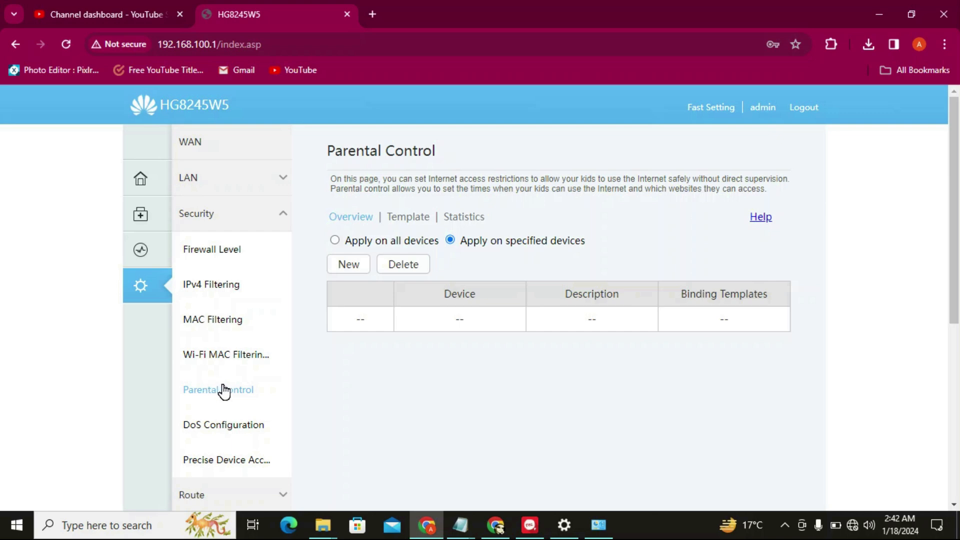
Open WLAN > 2.4G Basic Network Settings showing the *Wancom*4G* SSID
drag(957, 216, 957, 241)
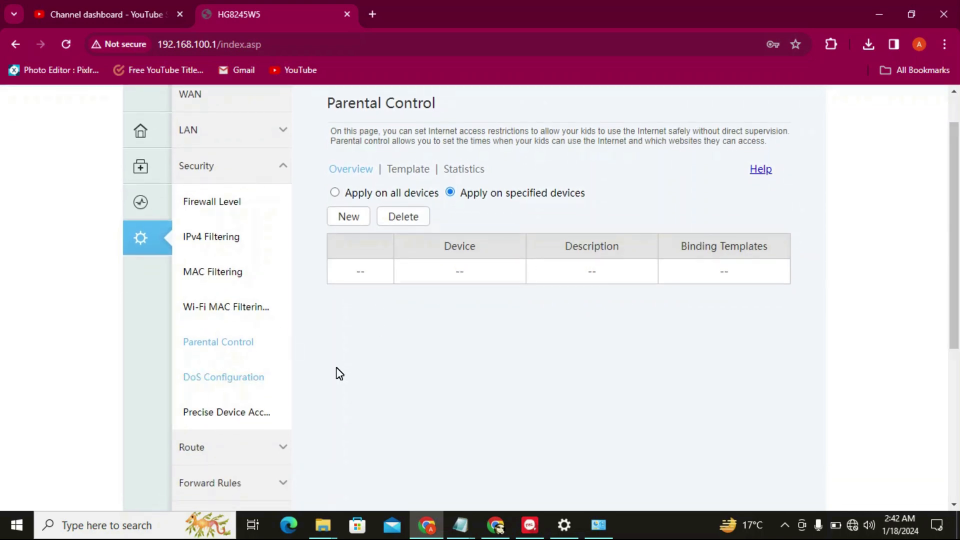
drag(957, 254, 958, 303)
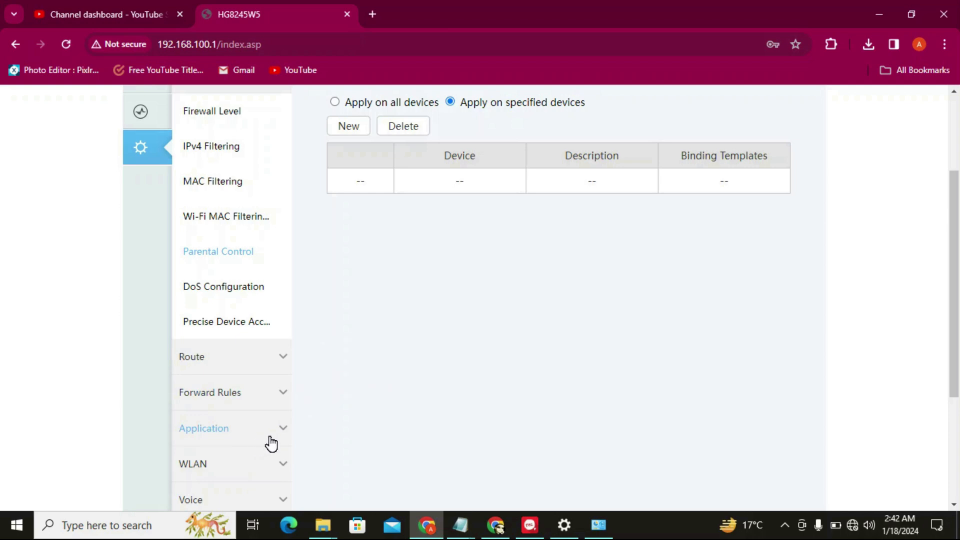
click(260, 463)
drag(958, 247, 958, 199)
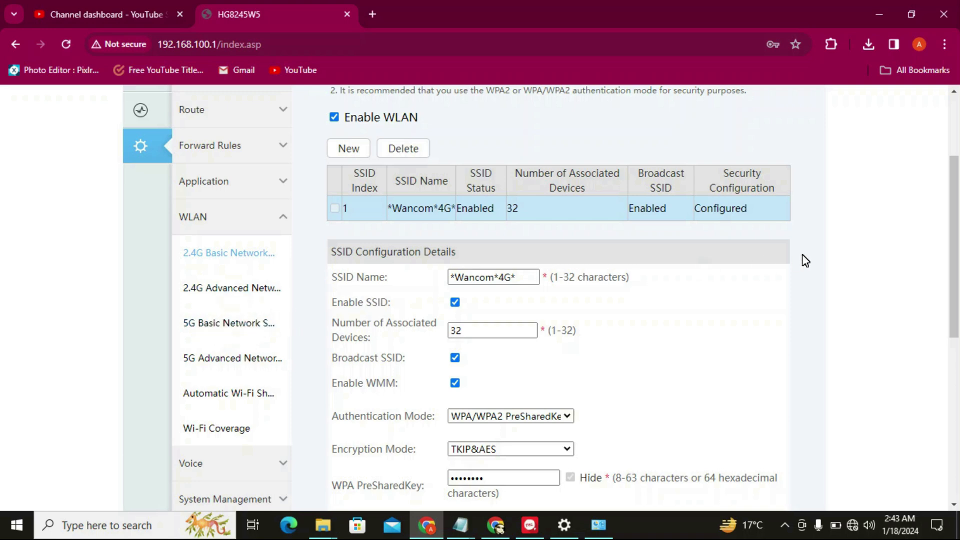
scroll(650, 250, down, 1)
drag(532, 235, 367, 240)
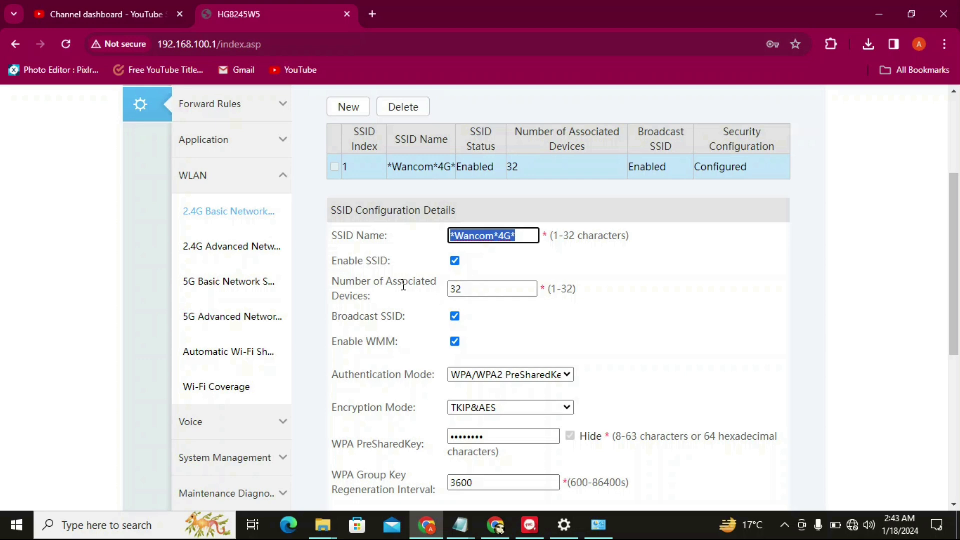
drag(371, 297, 343, 286)
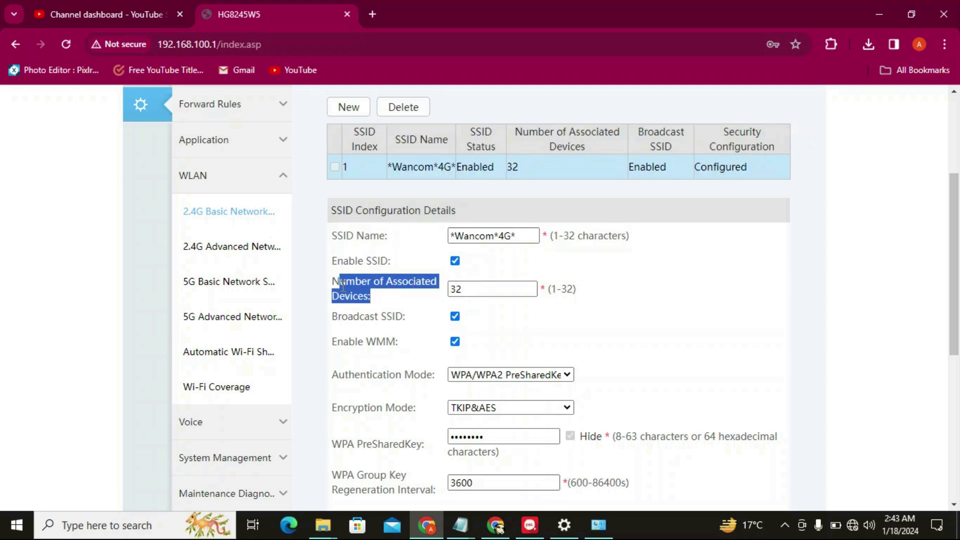
click(472, 290)
drag(473, 291, 438, 296)
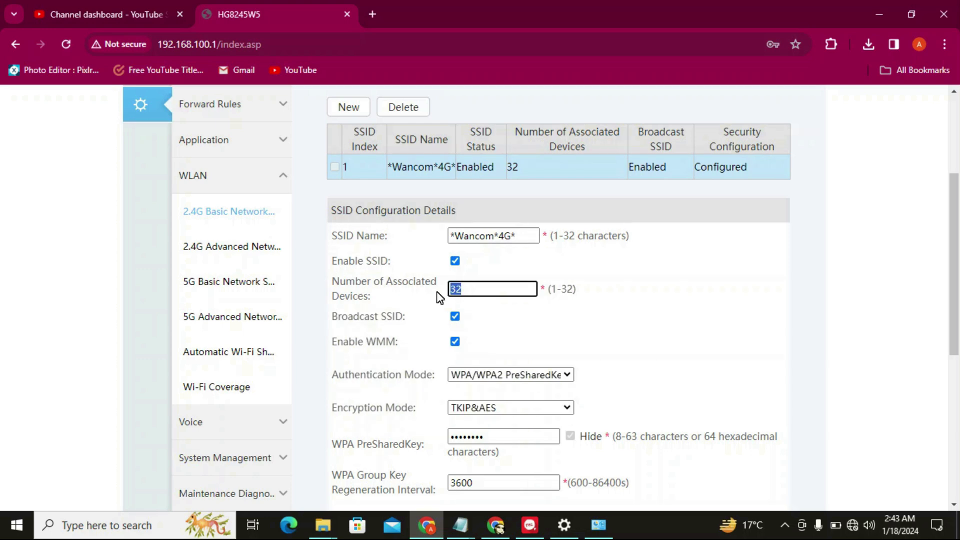
click(476, 287)
drag(957, 278, 958, 296)
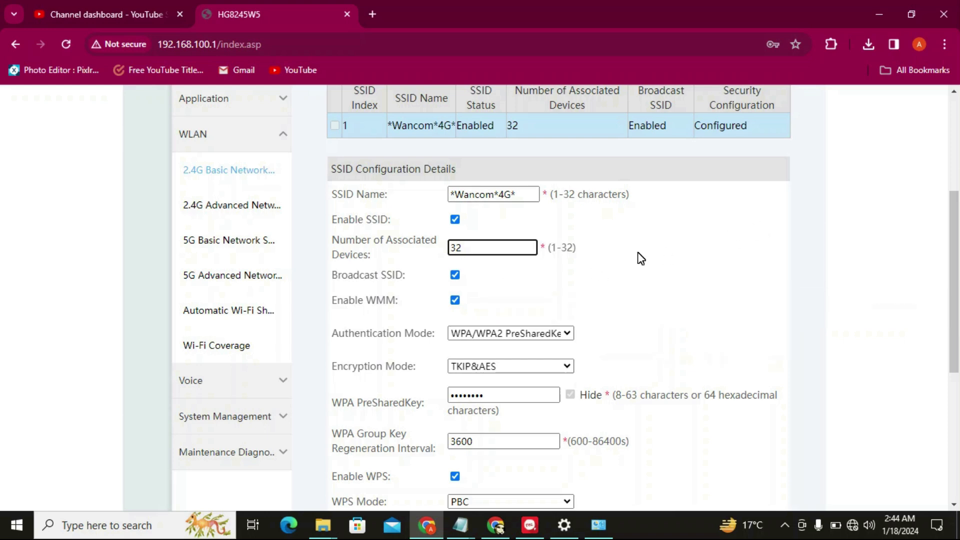
click(456, 276)
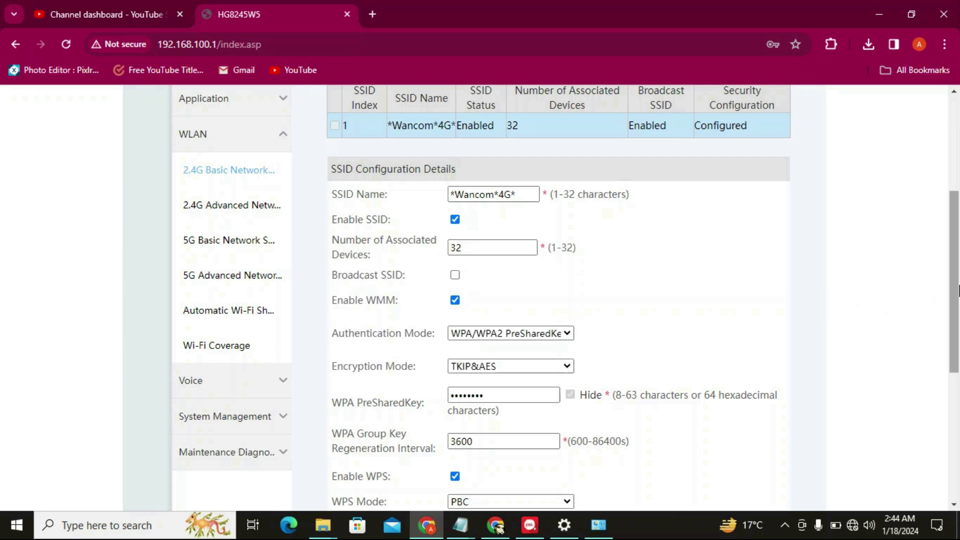
drag(958, 286, 958, 289)
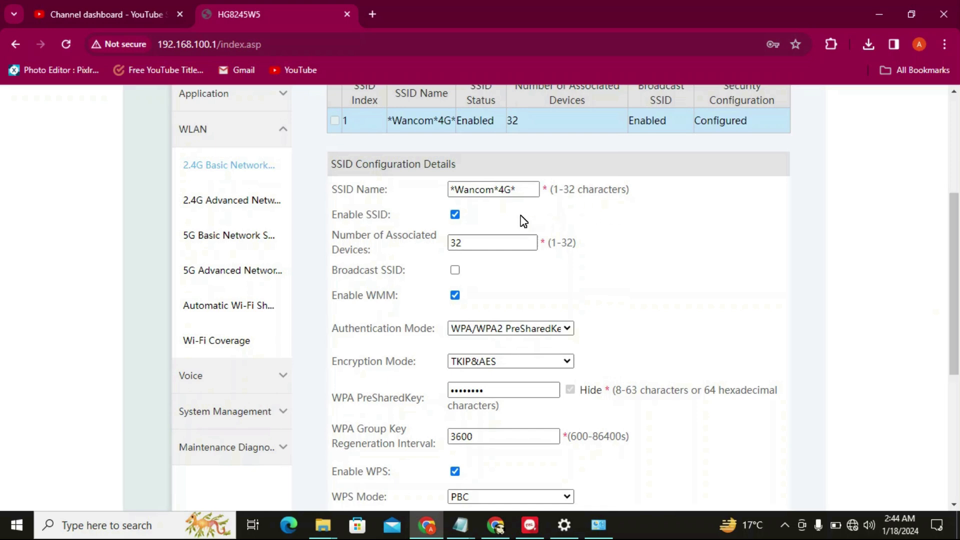
click(527, 189)
drag(527, 189, 441, 189)
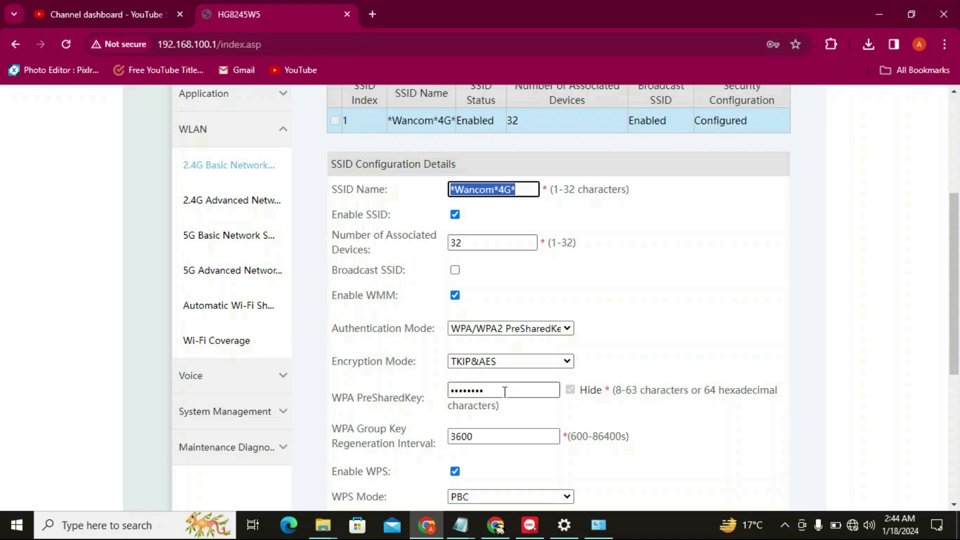
click(497, 389)
drag(497, 388, 442, 388)
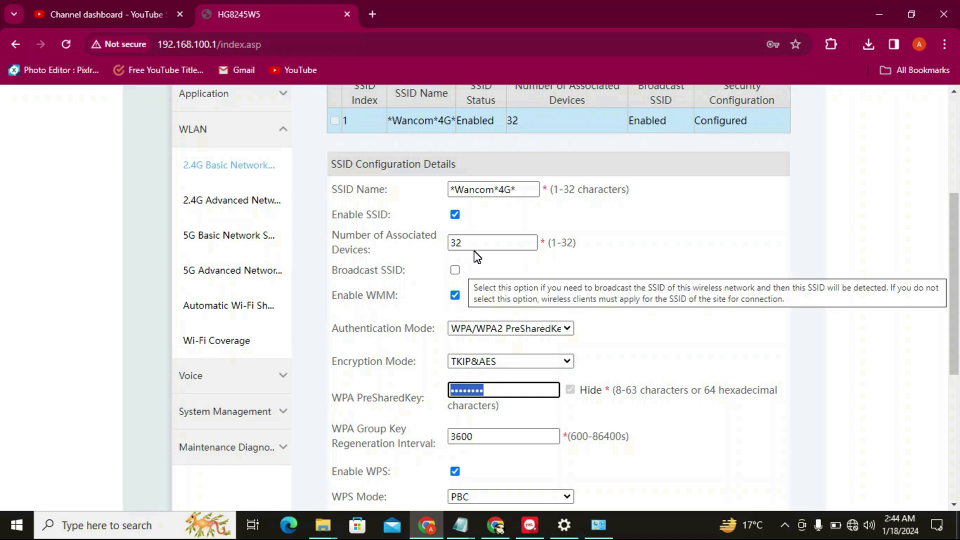
drag(519, 189, 445, 191)
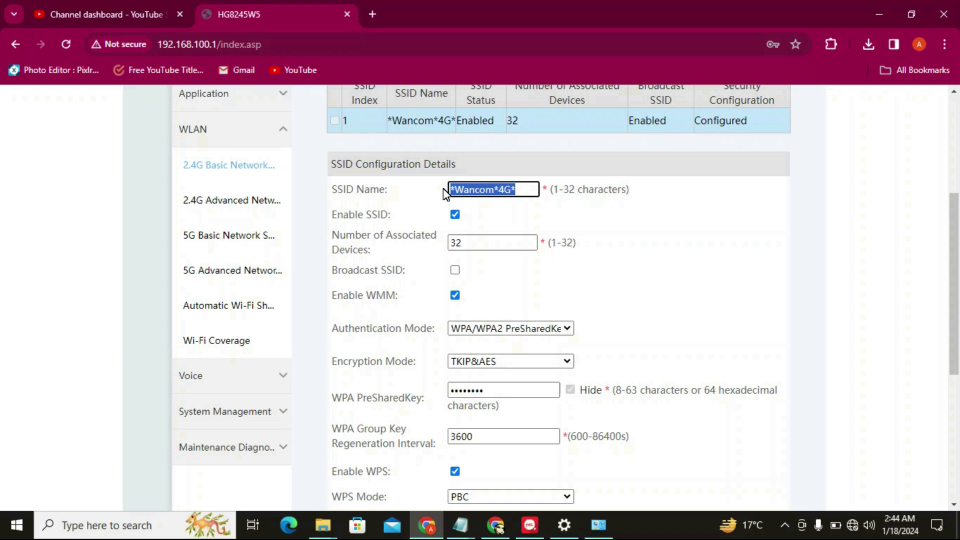
drag(497, 388, 448, 389)
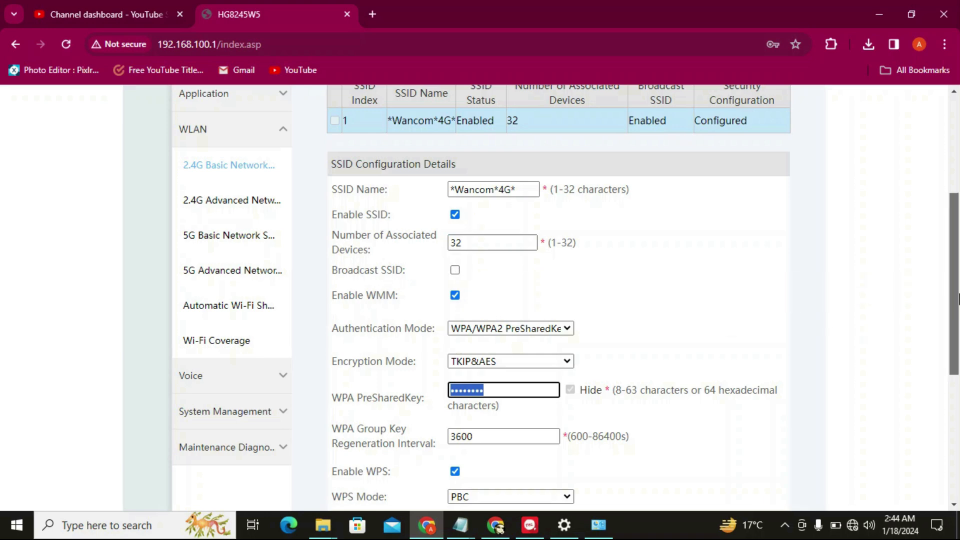
scroll(957, 330, down, 2)
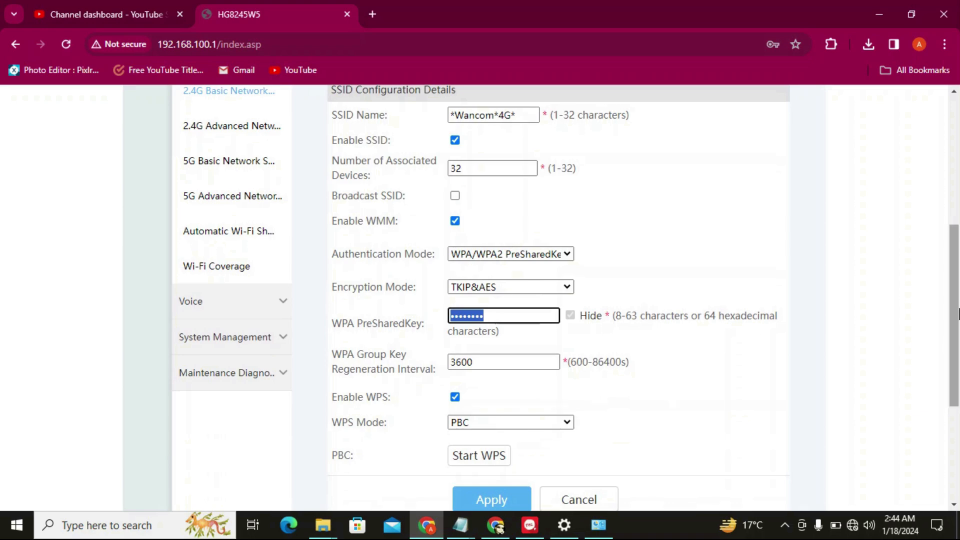
scroll(956, 261, up, 2)
scroll(956, 261, up, 2)
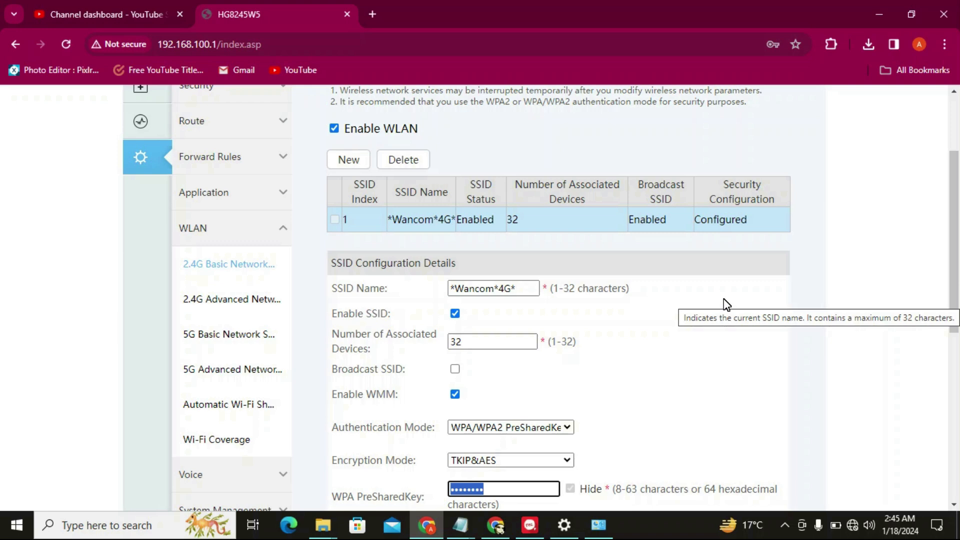
scroll(957, 270, down, 1)
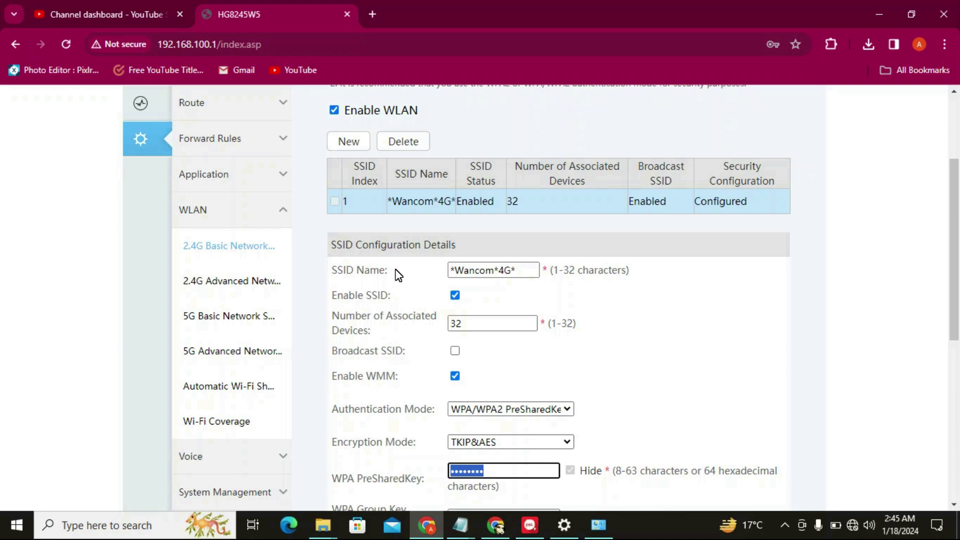
click(234, 321)
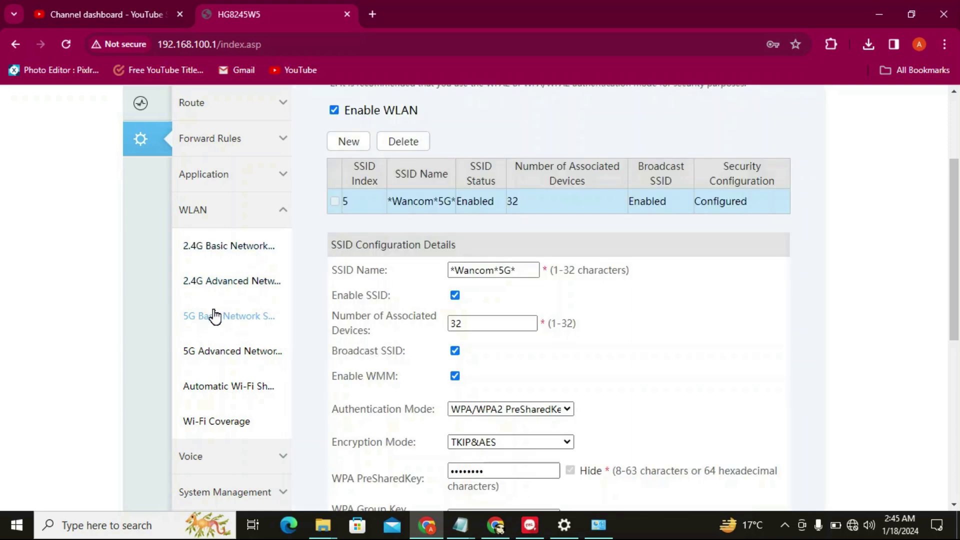
click(233, 259)
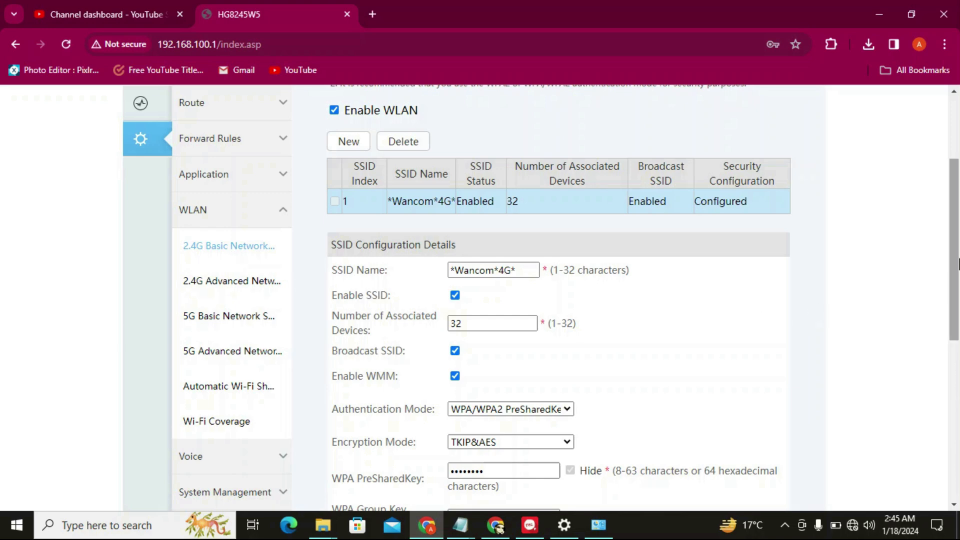
drag(957, 262, 957, 349)
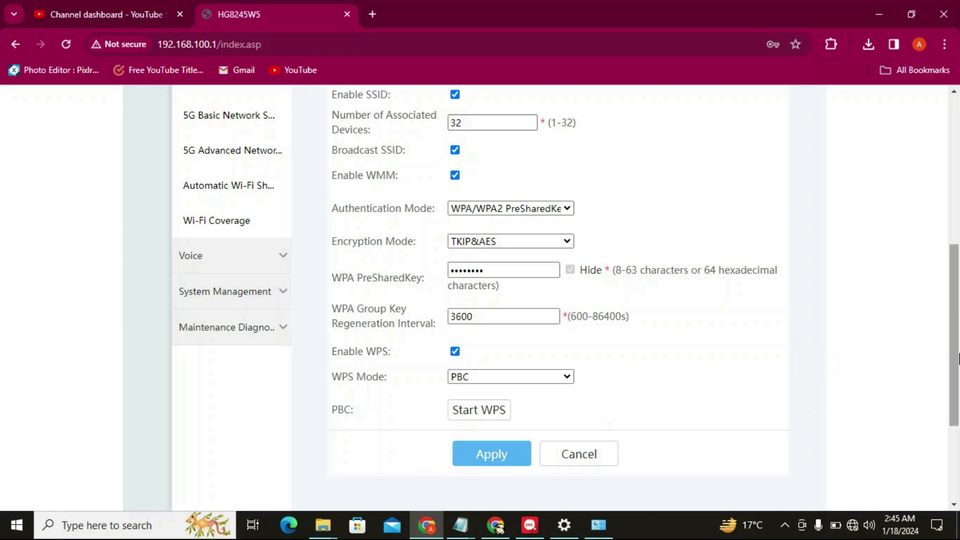
drag(957, 358, 957, 289)
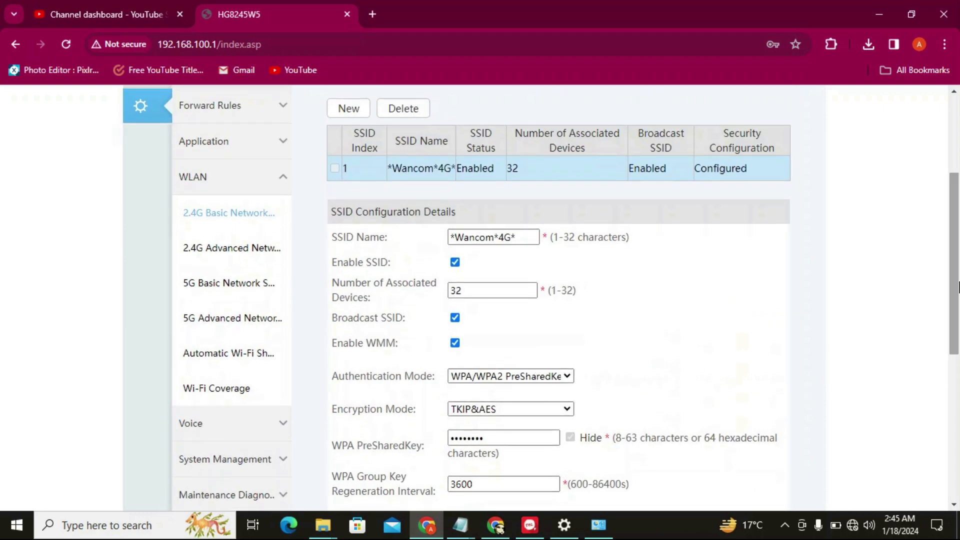
Open 2.4G Advanced Network Settings and keep TX Power at 100%
click(212, 255)
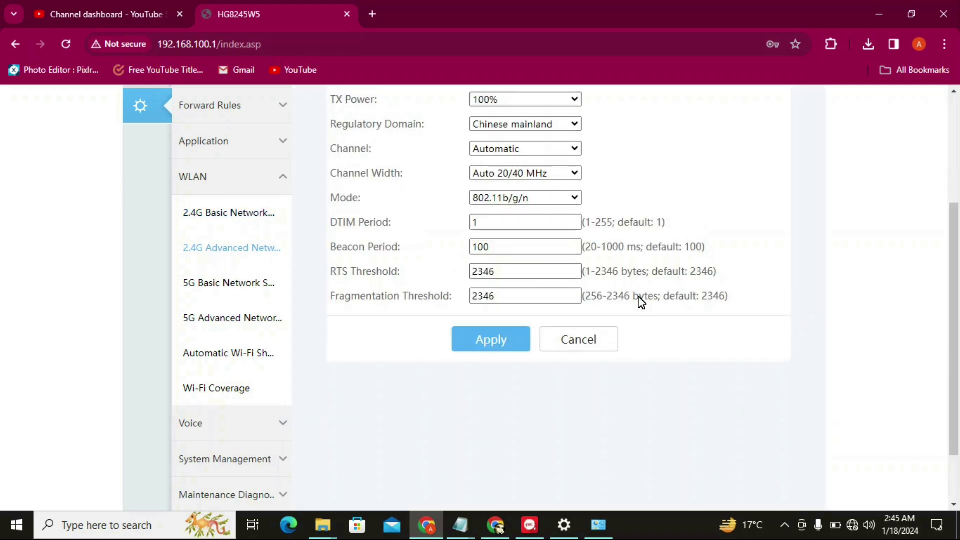
scroll(574, 248, up, 2)
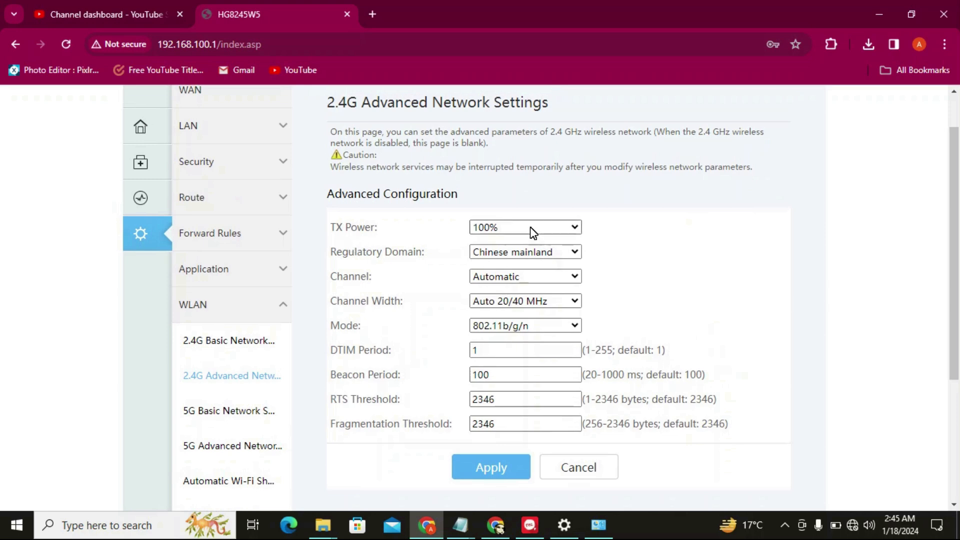
click(549, 226)
click(549, 226)
click(549, 226)
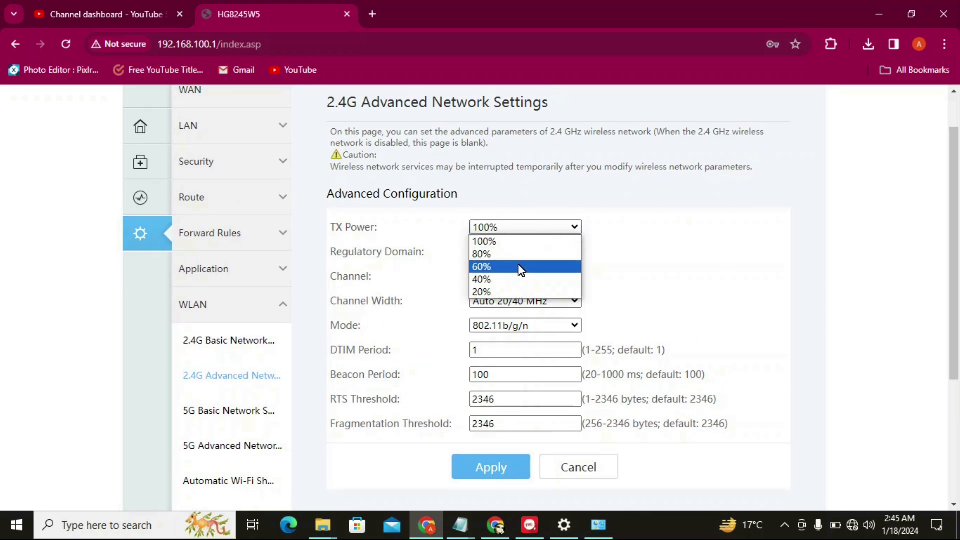
click(647, 210)
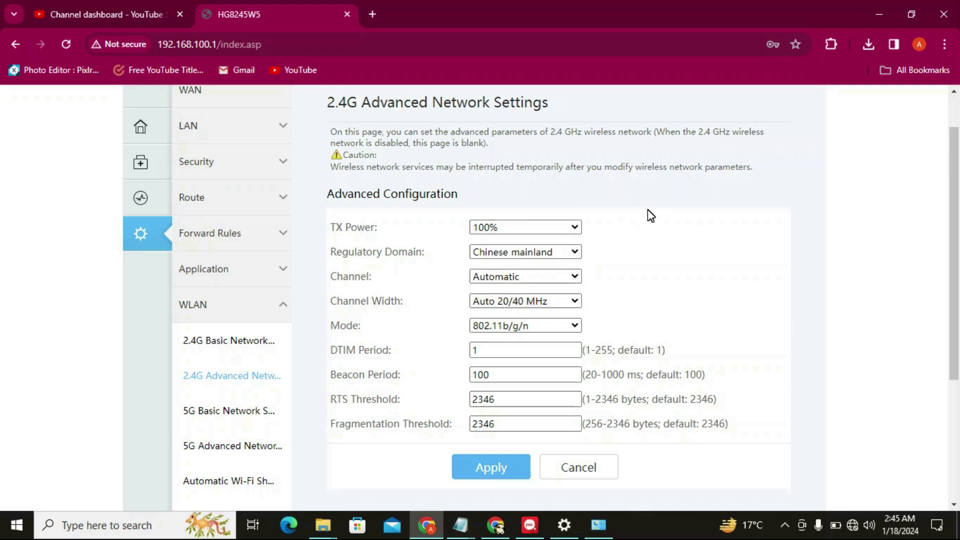
click(507, 230)
click(507, 230)
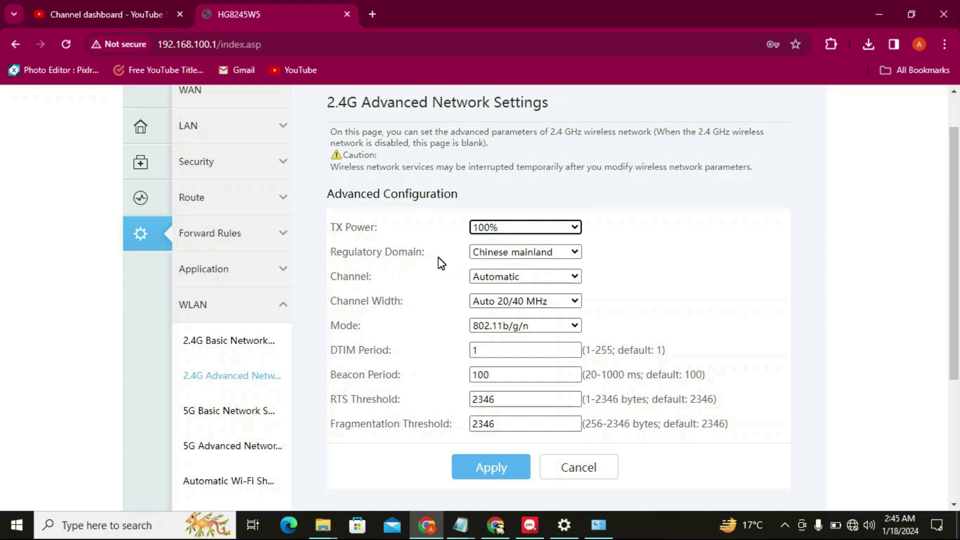
Set the regulatory domain to Pakistan and keep the channel on Automatic
click(486, 253)
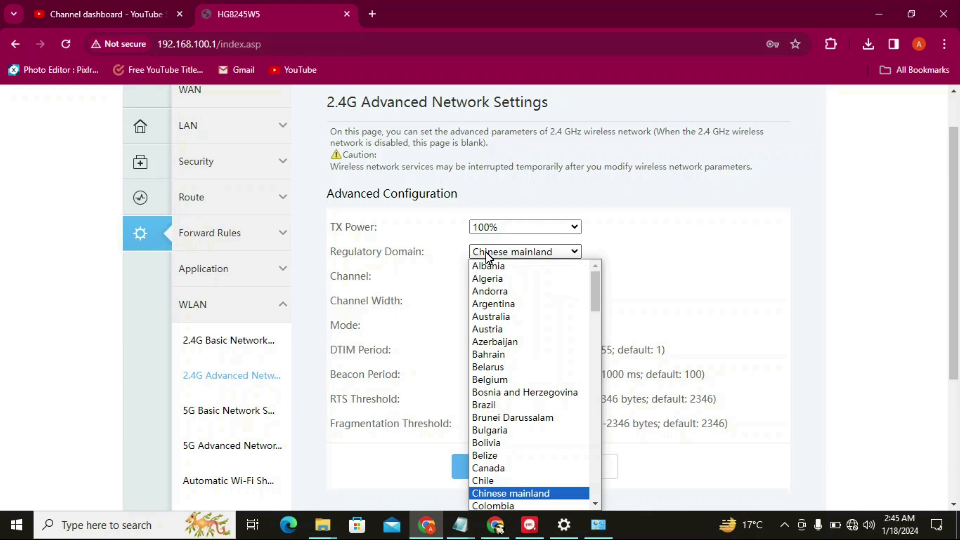
key(p)
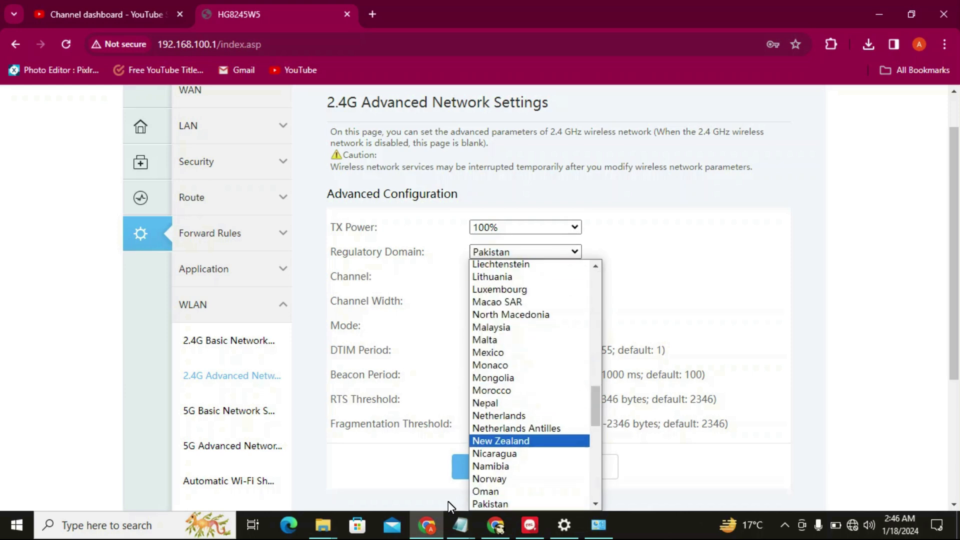
click(505, 504)
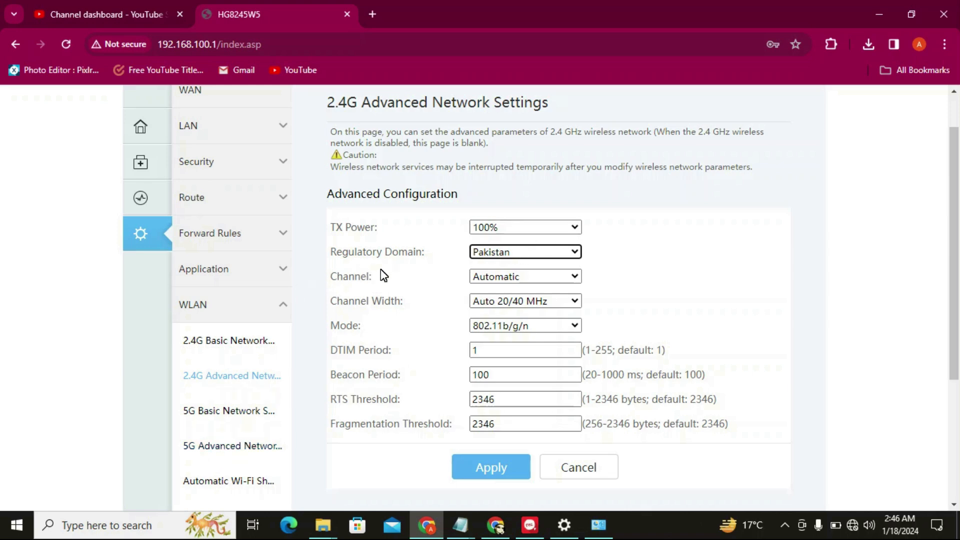
click(476, 253)
click(477, 253)
click(504, 277)
click(503, 277)
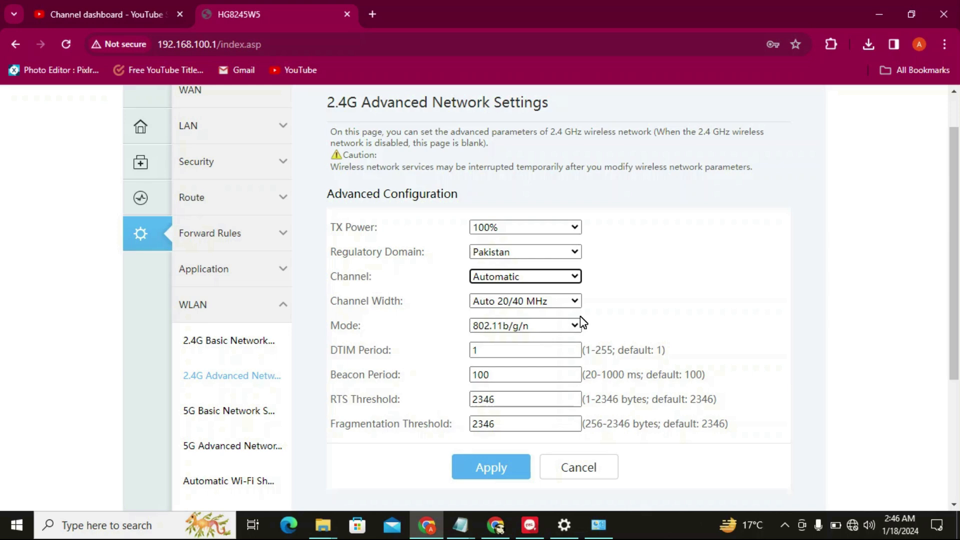
click(544, 277)
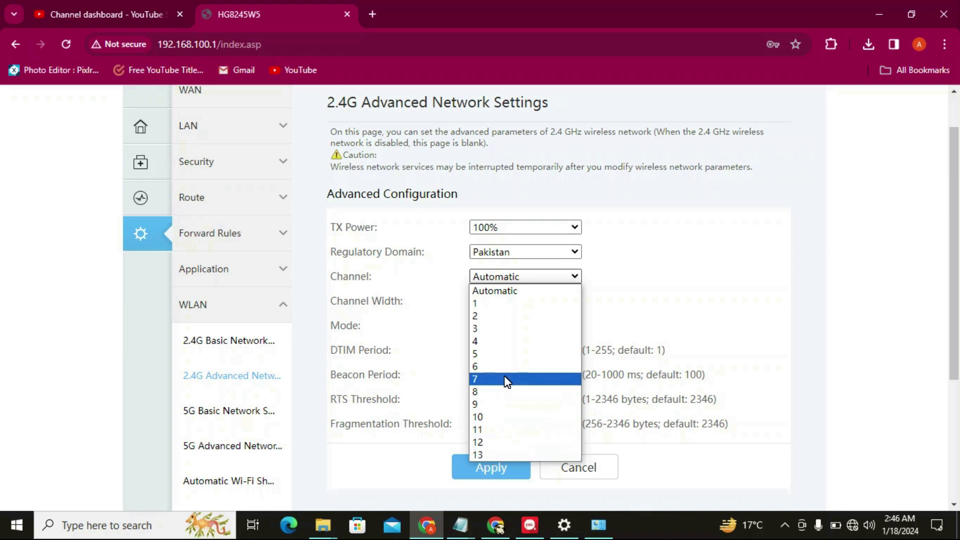
click(377, 418)
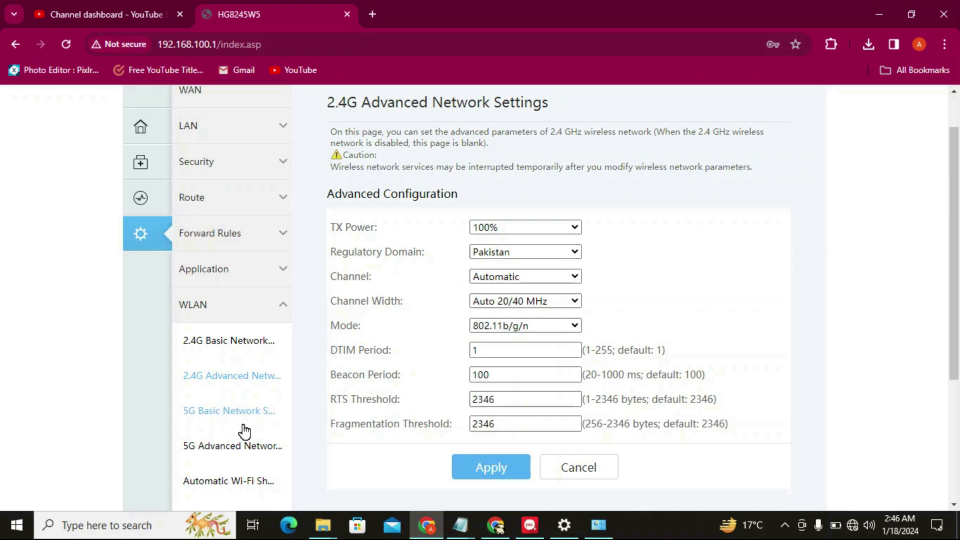
click(250, 448)
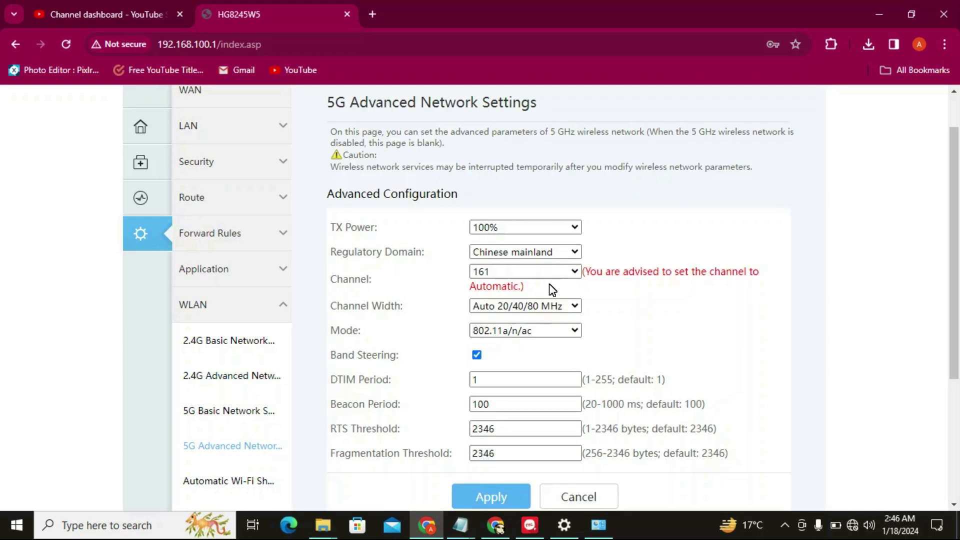
click(498, 276)
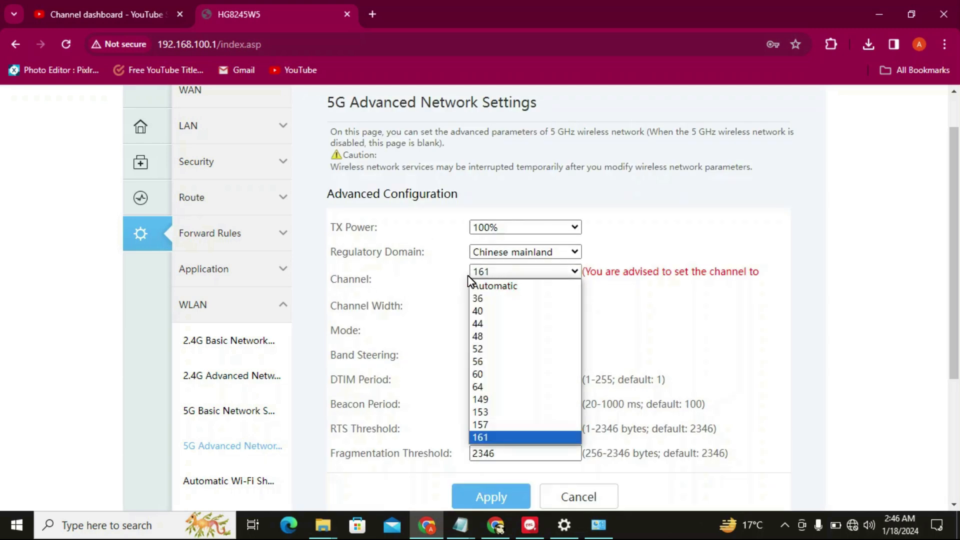
click(463, 276)
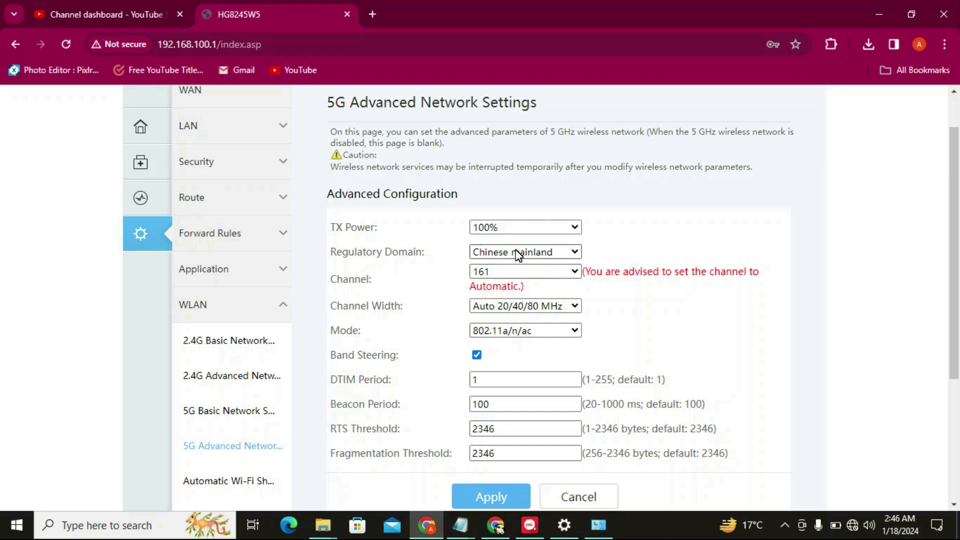
click(506, 275)
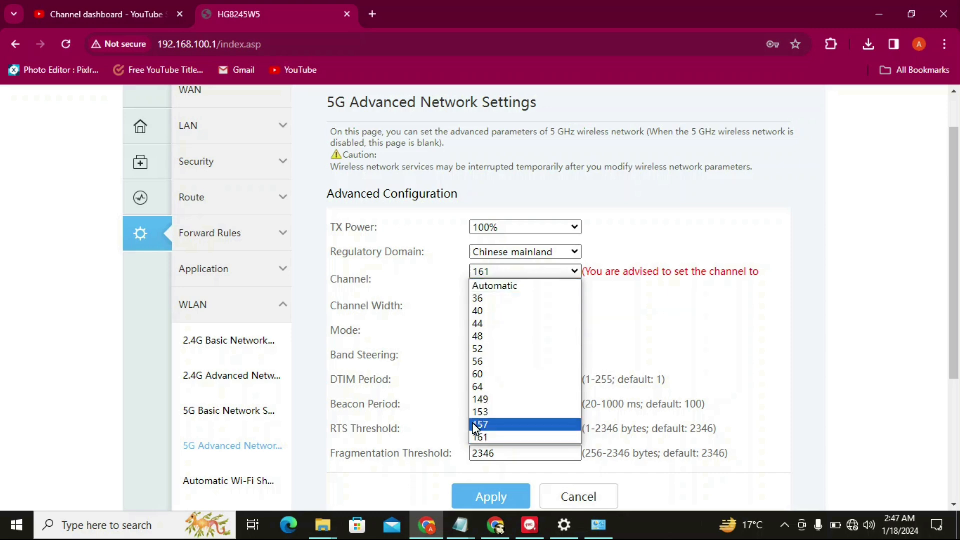
click(430, 343)
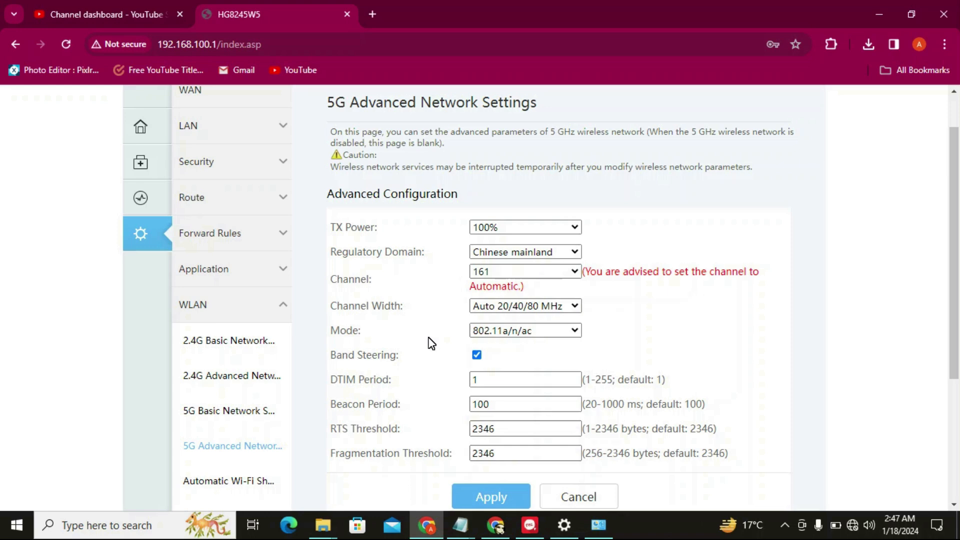
click(526, 276)
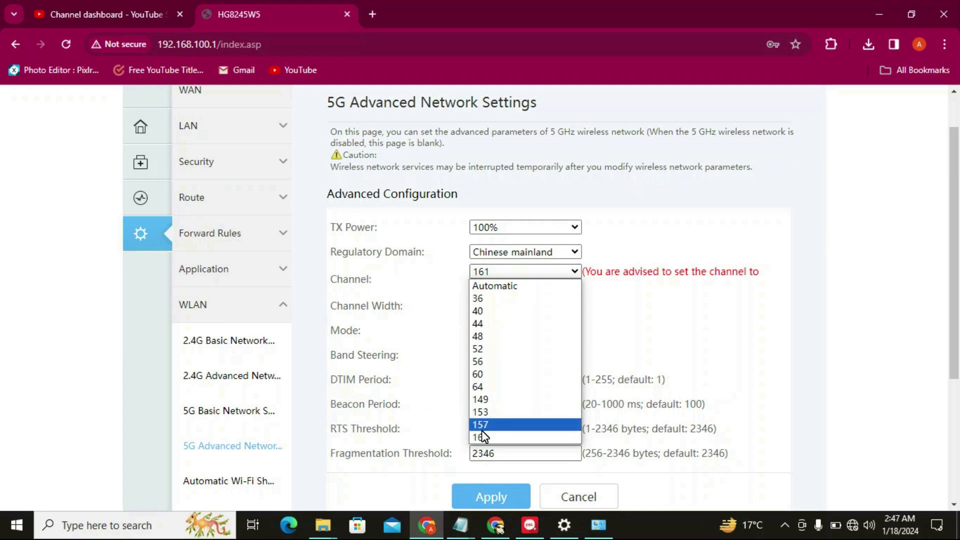
click(399, 336)
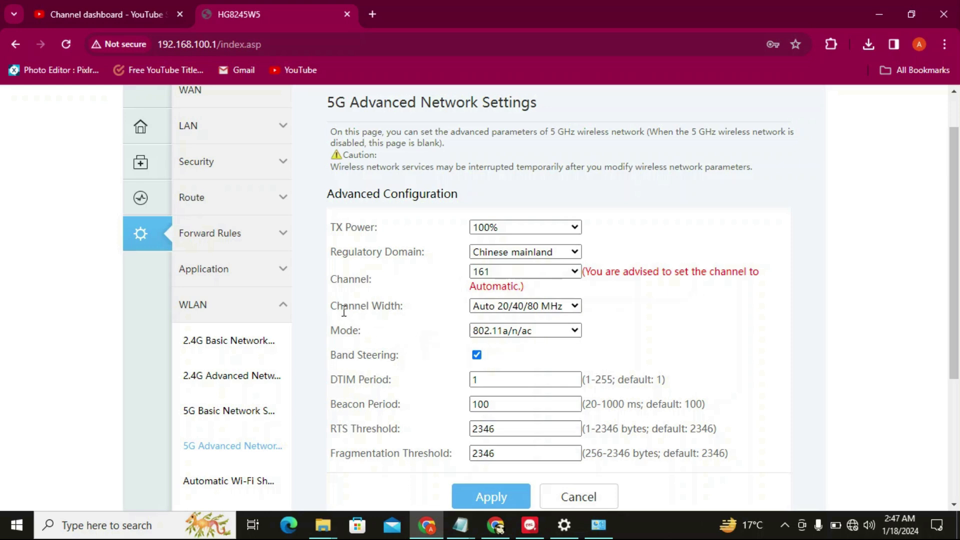
click(527, 314)
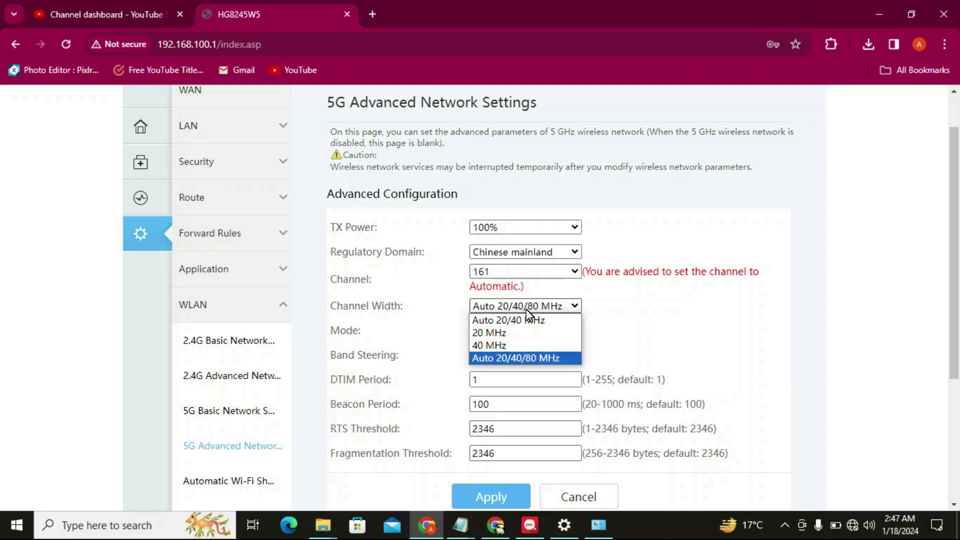
click(524, 358)
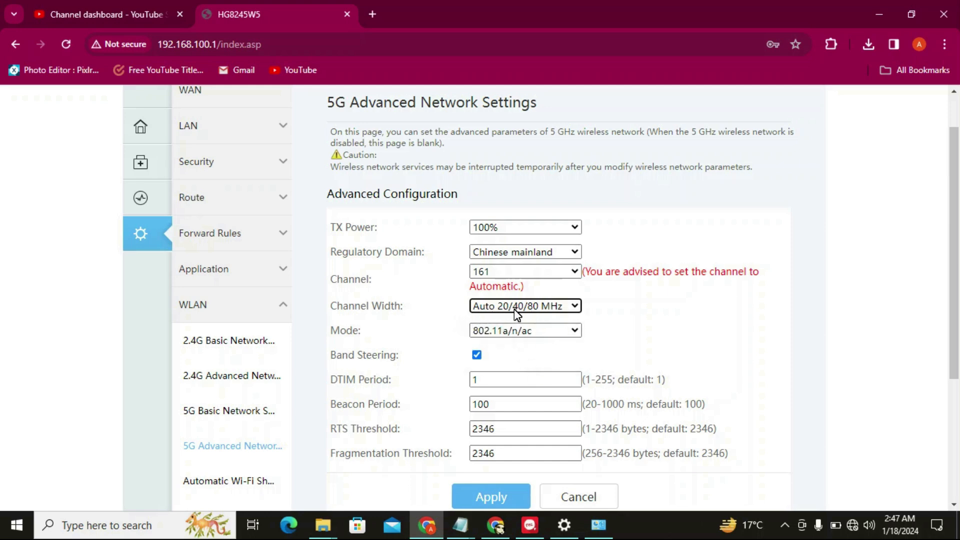
click(576, 331)
click(577, 333)
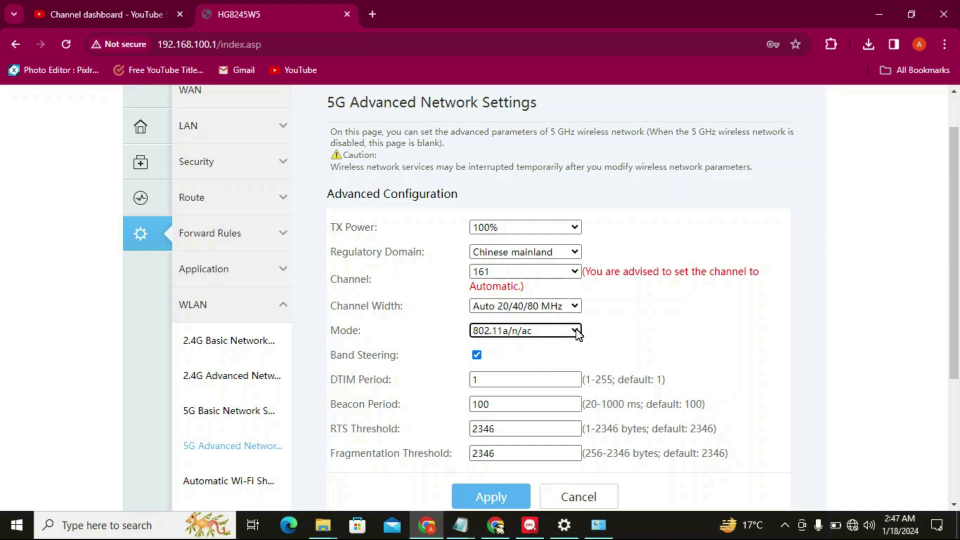
scroll(955, 344, down, 2)
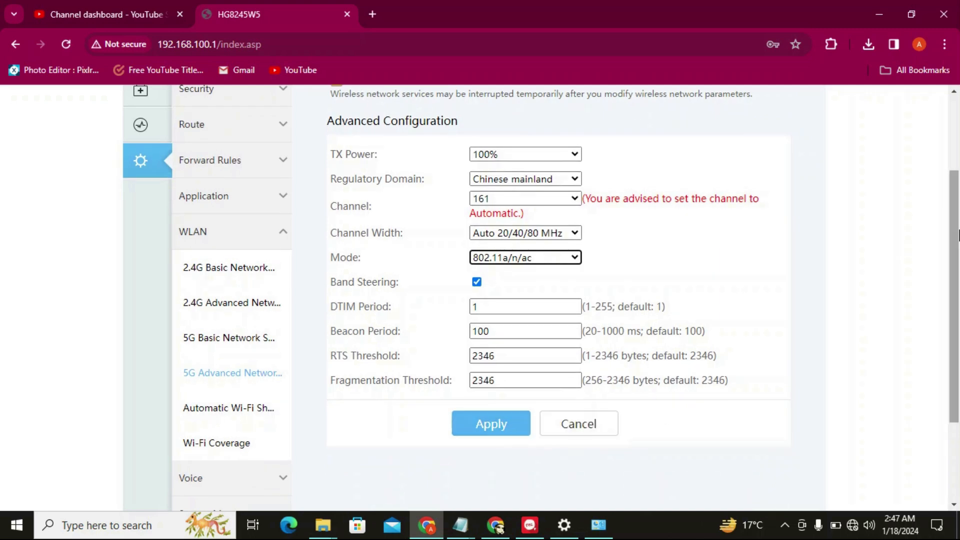
drag(954, 238, 955, 189)
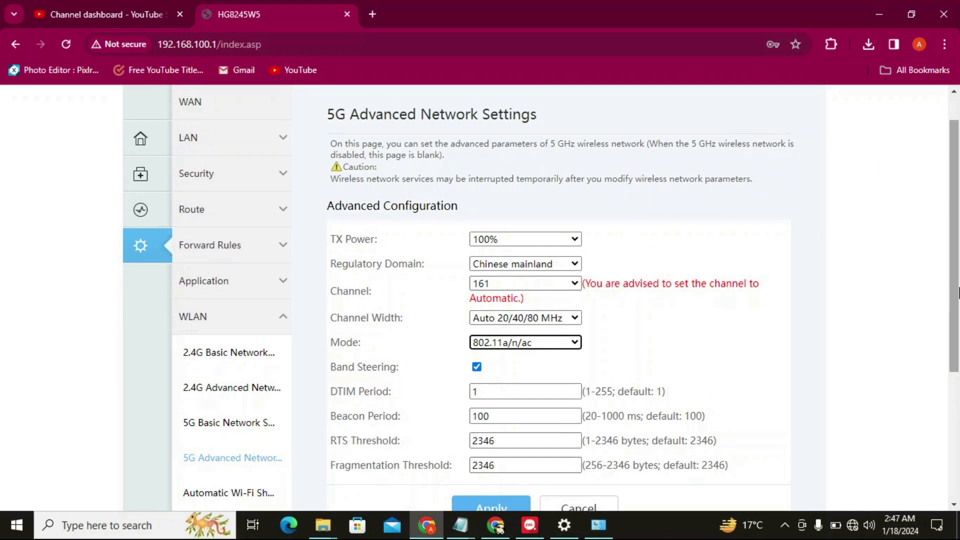
scroll(957, 293, down, 3)
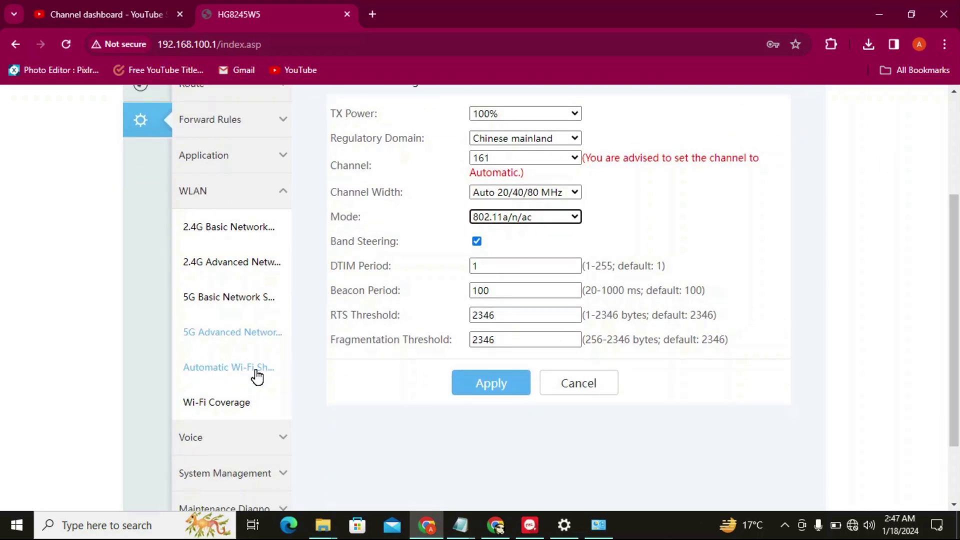
Enable automatic Wi-Fi shutdown on the WLAN Automatic Wi-Fi Shutdown page
click(257, 376)
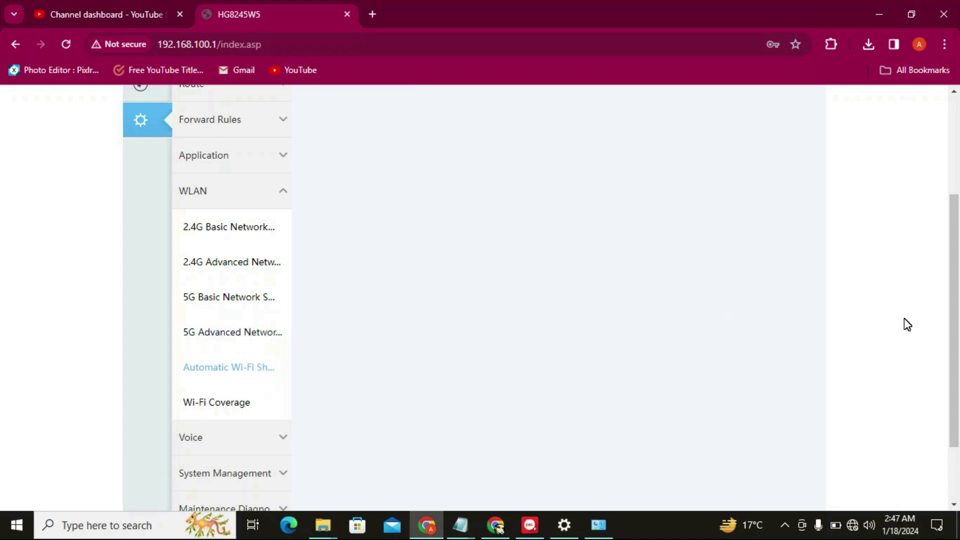
scroll(957, 231, up, 3)
mouse_move(958, 225)
mouse_down()
mouse_move(958, 189)
mouse_move(955, 210)
mouse_up()
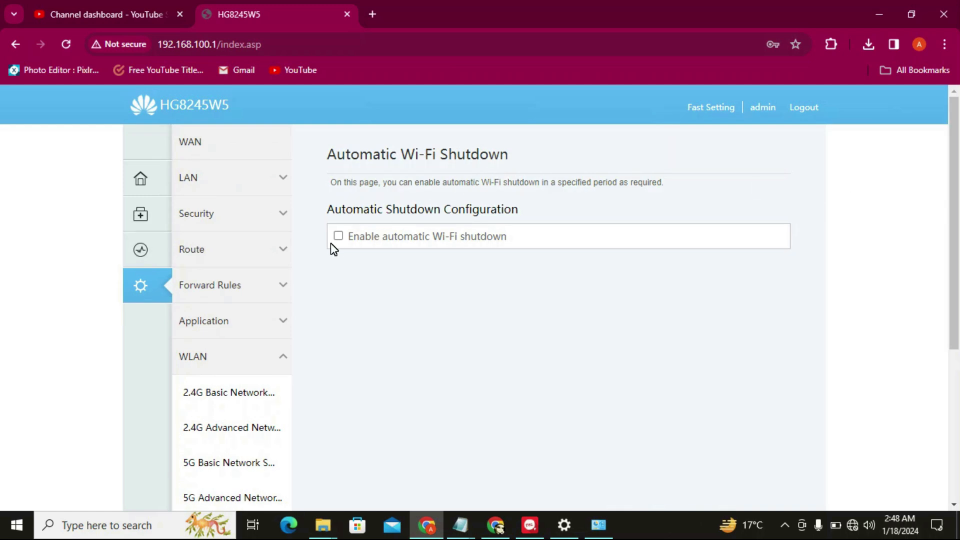
click(339, 235)
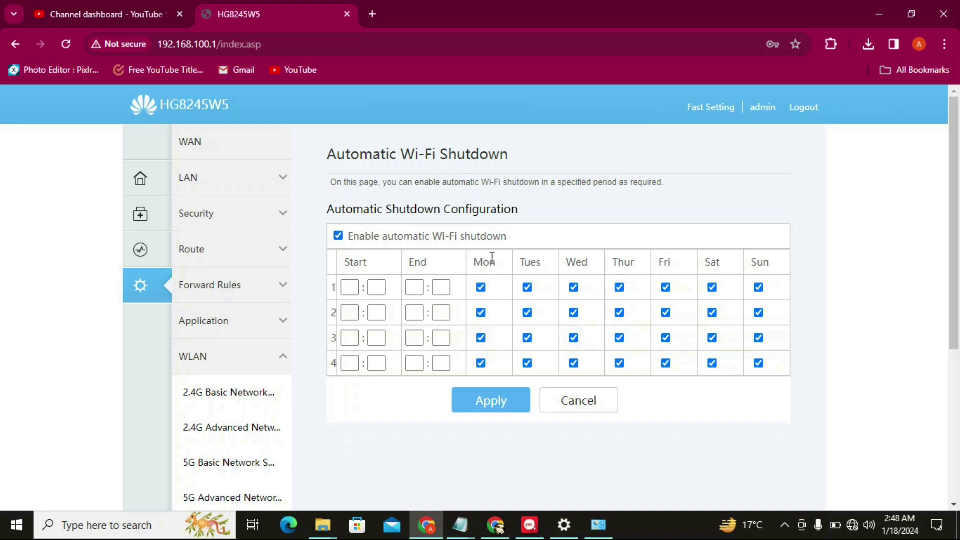
Step through row 1's start and end hour and minute boxes, leaving them blank
click(352, 287)
click(375, 287)
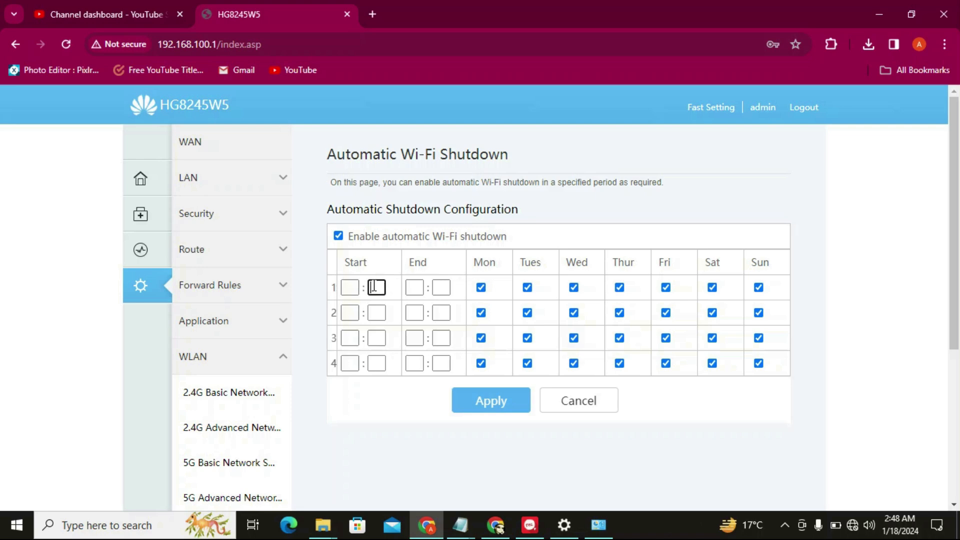
click(409, 286)
click(441, 287)
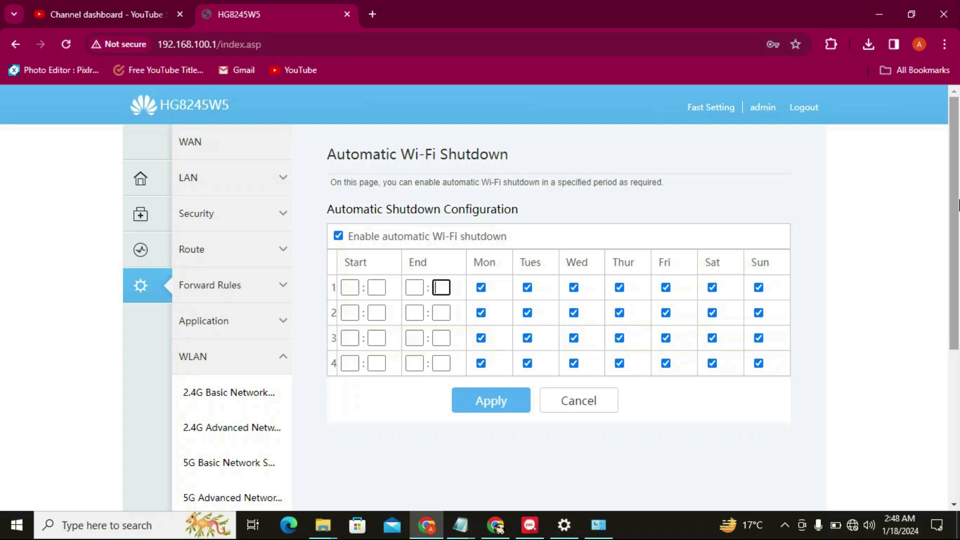
drag(957, 205, 956, 323)
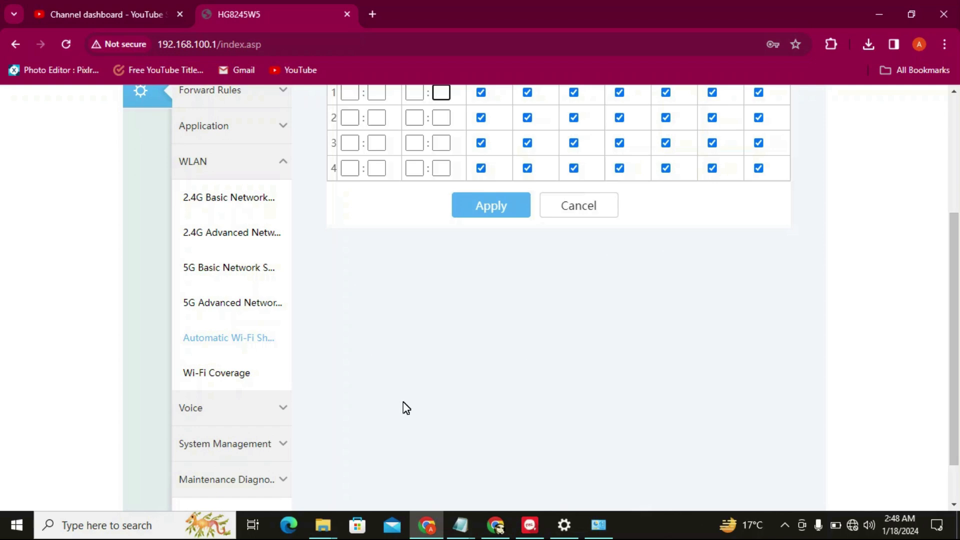
Open System Management > Account Management
click(283, 444)
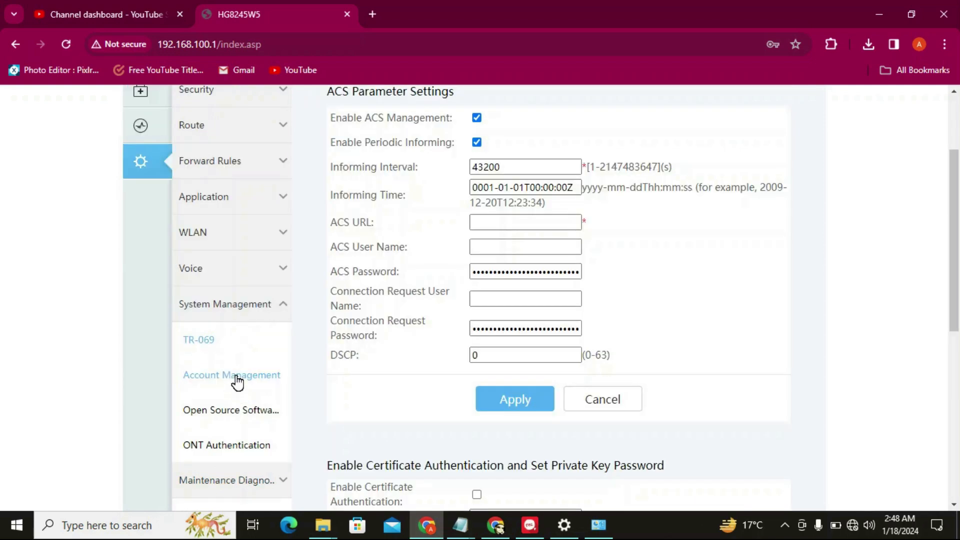
click(237, 382)
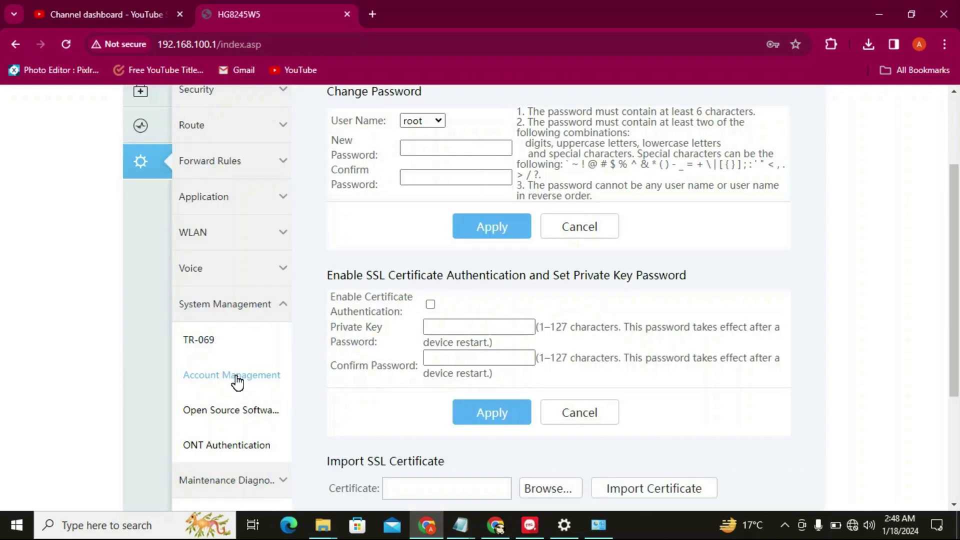
drag(957, 288, 957, 268)
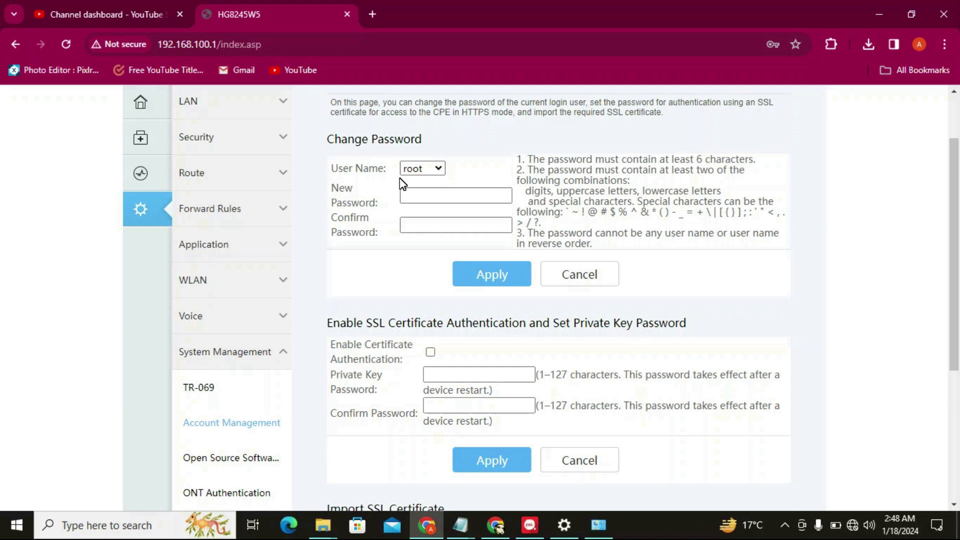
Keep root as the Change Password user and move into the New and Confirm Password fields
click(414, 197)
click(415, 198)
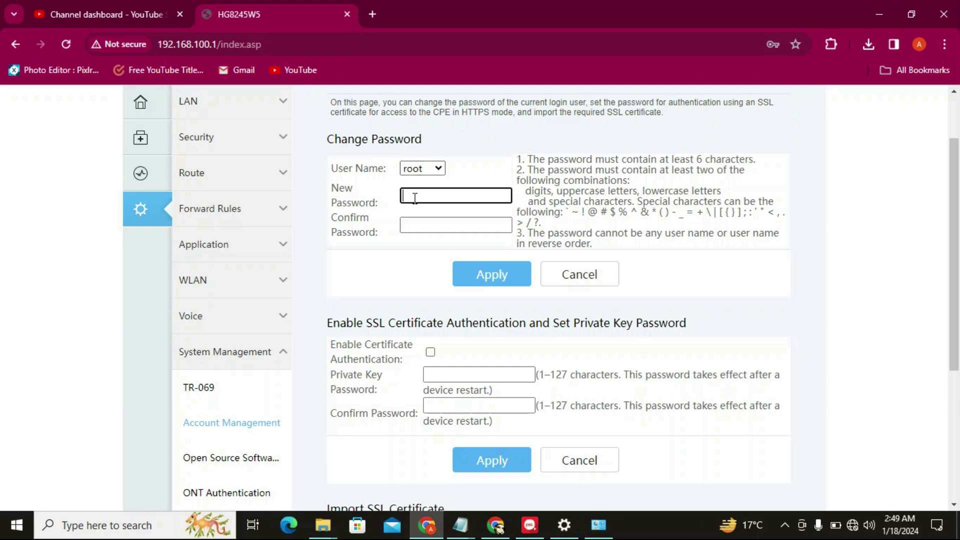
click(440, 168)
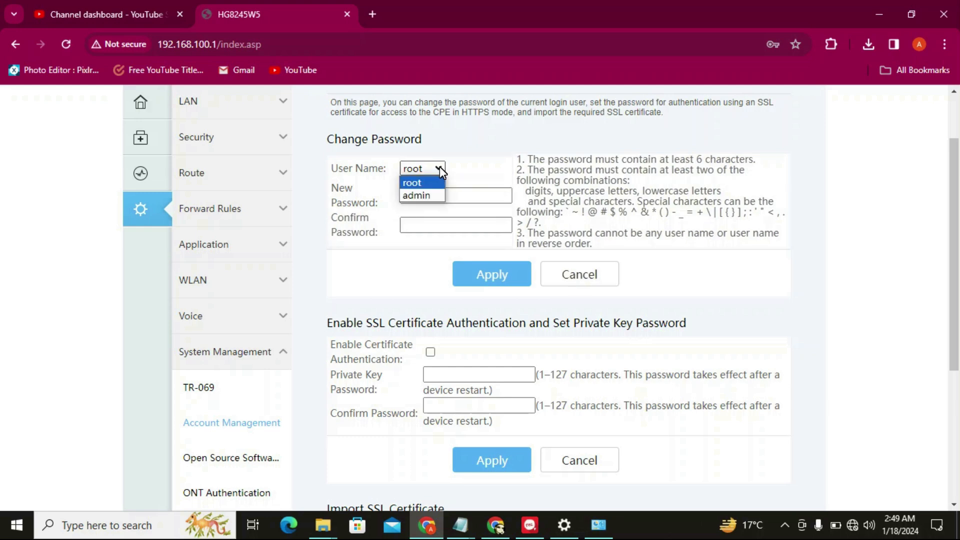
click(440, 168)
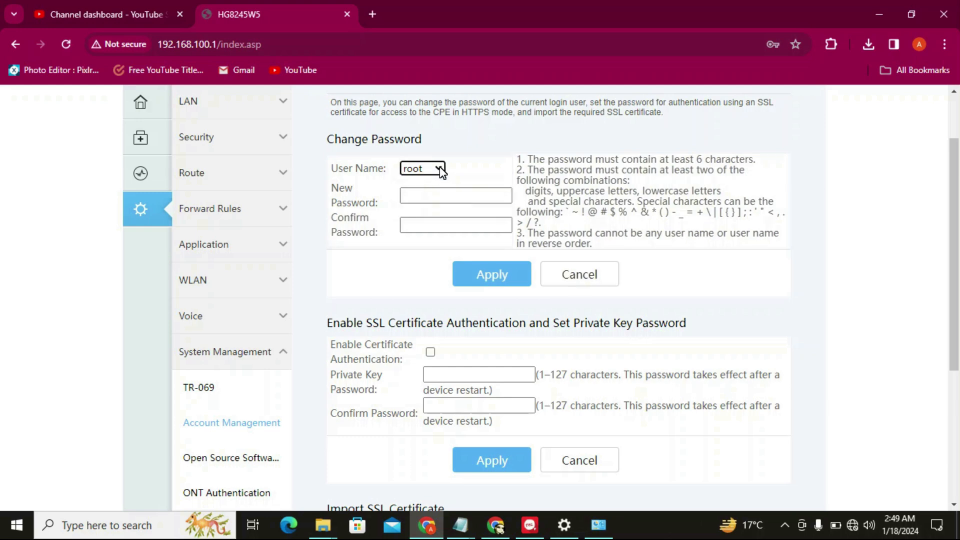
click(439, 168)
click(439, 168)
click(439, 168)
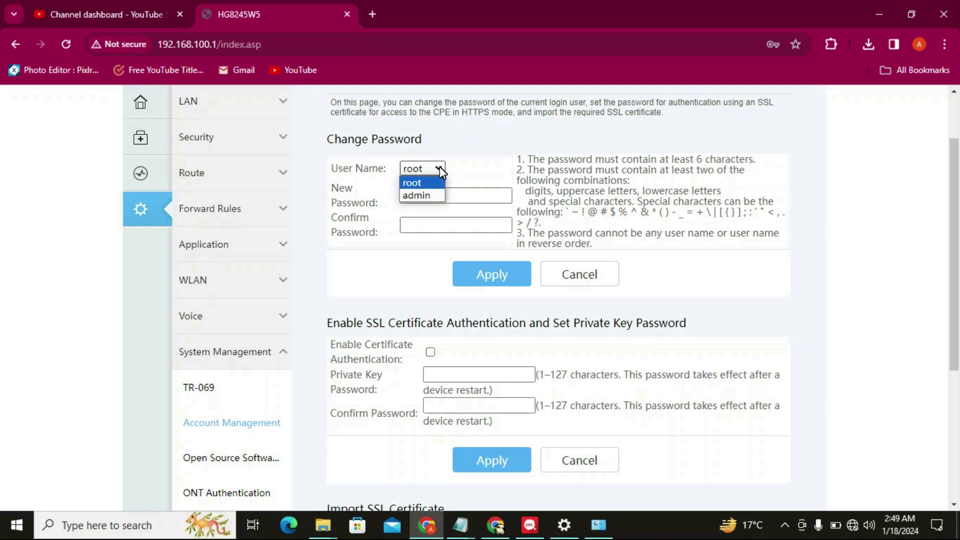
click(479, 148)
click(417, 195)
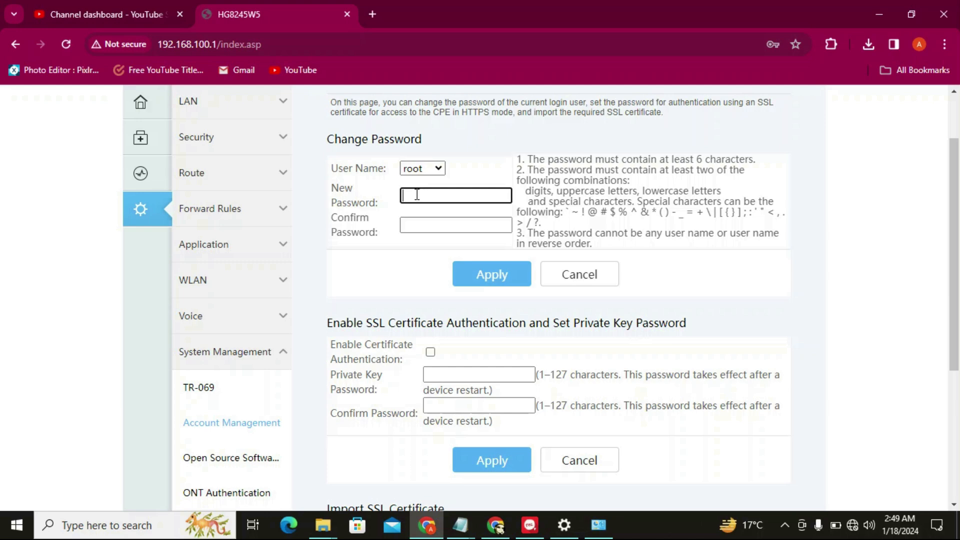
click(408, 223)
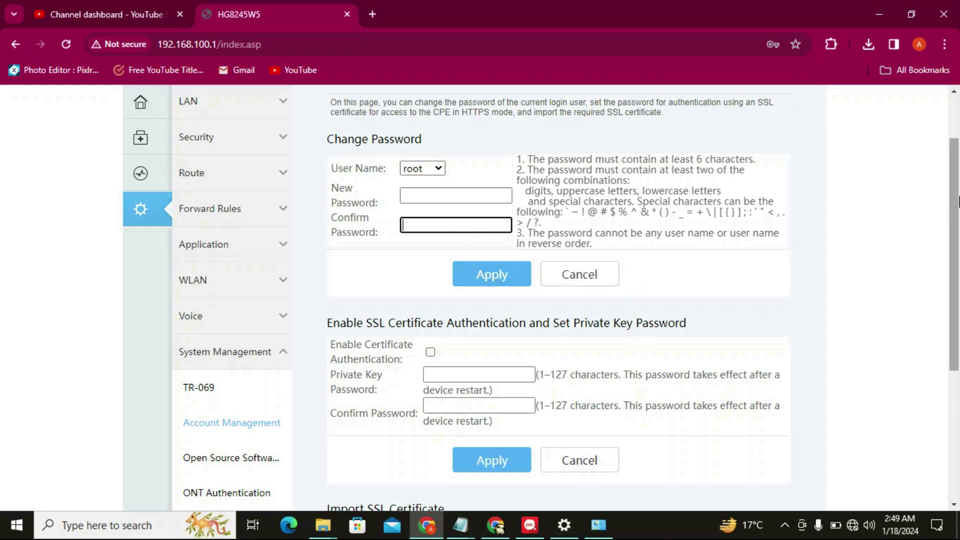
drag(956, 202, 953, 266)
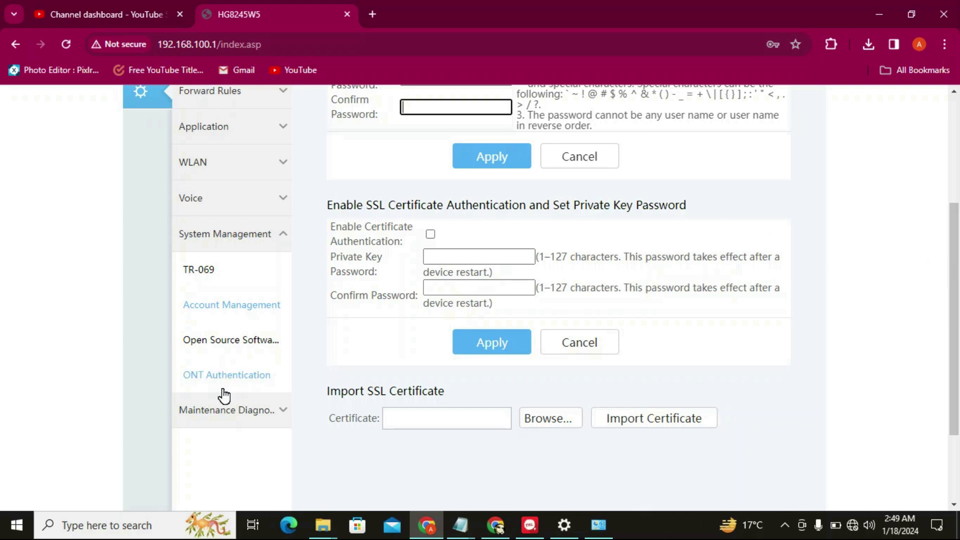
In Maintenance Diagnosis, choose hw_ctree.xml from the computer as the file to load
click(225, 424)
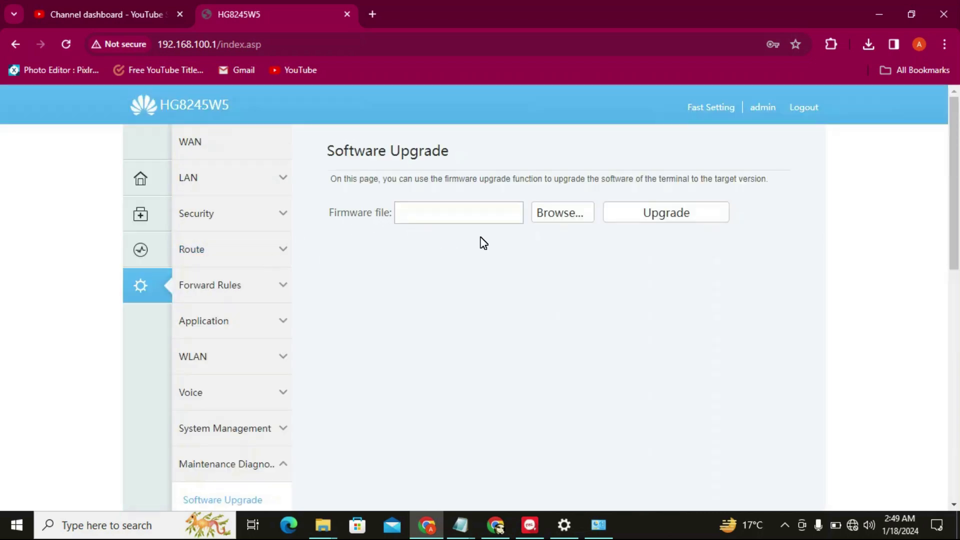
click(558, 223)
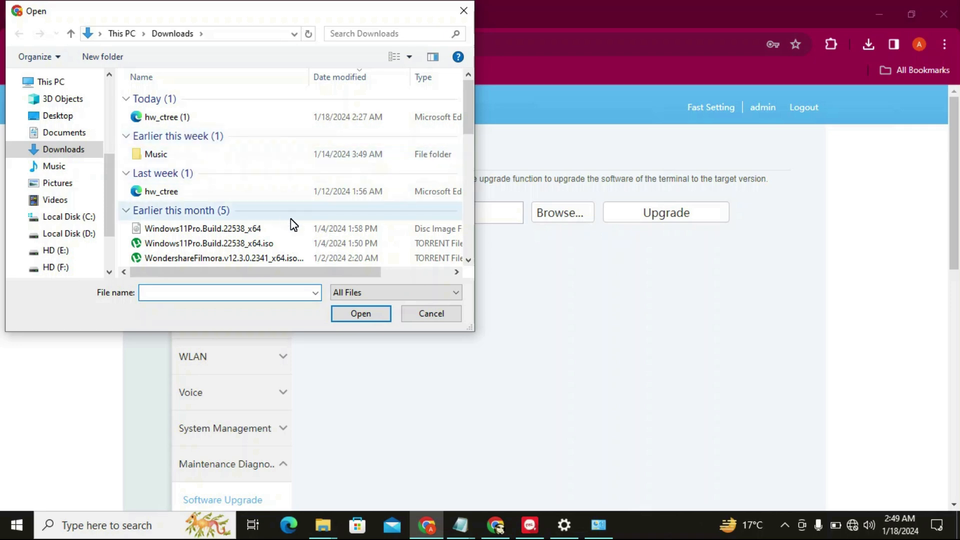
click(169, 191)
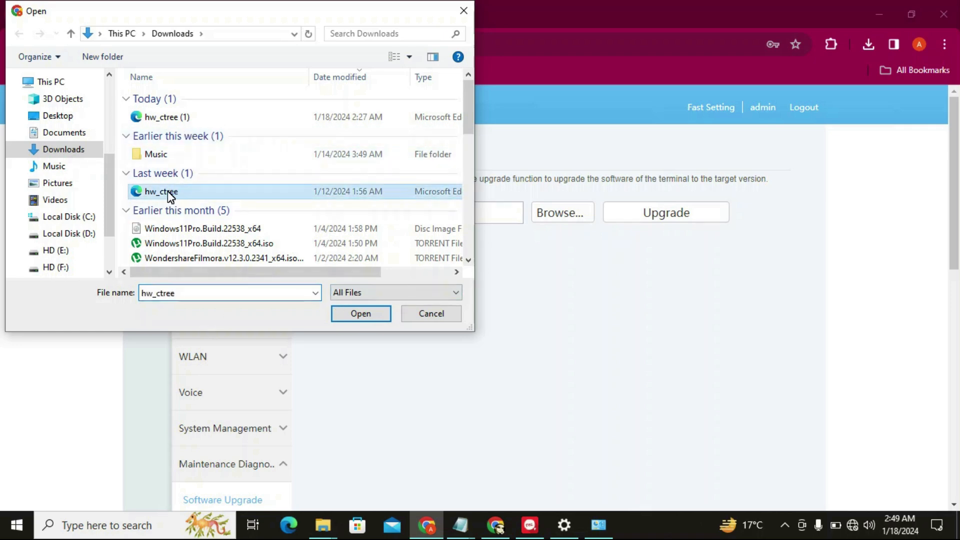
click(361, 314)
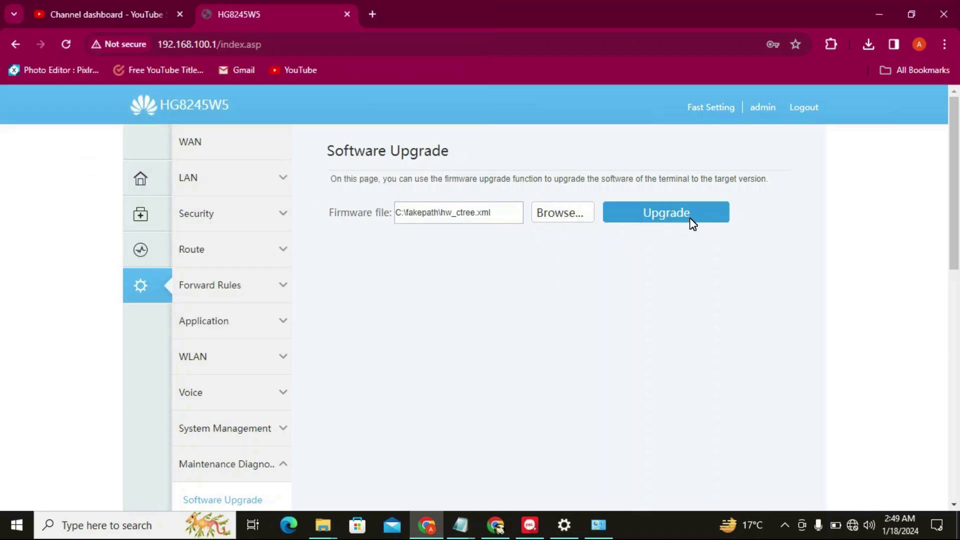
Open the Configuration File management page
drag(959, 237, 941, 322)
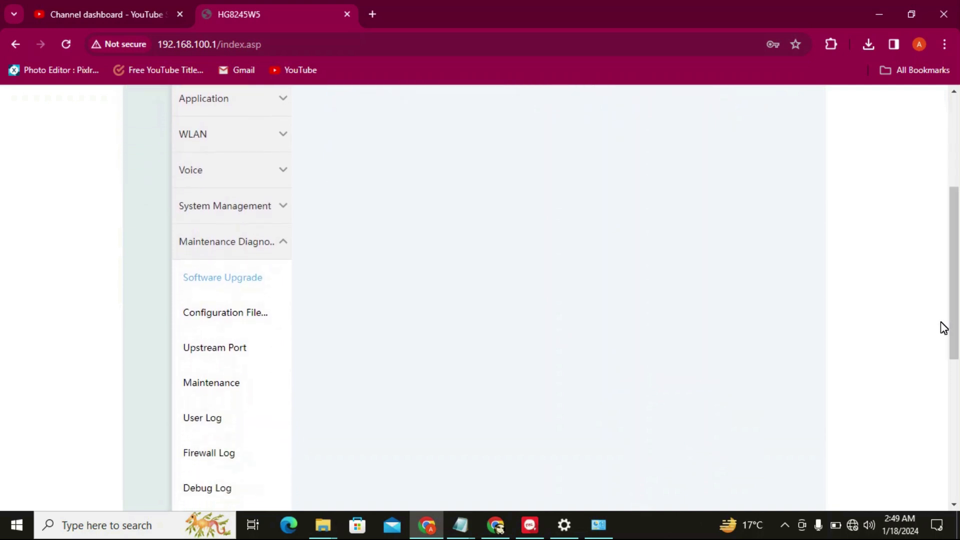
click(247, 316)
drag(958, 248, 959, 173)
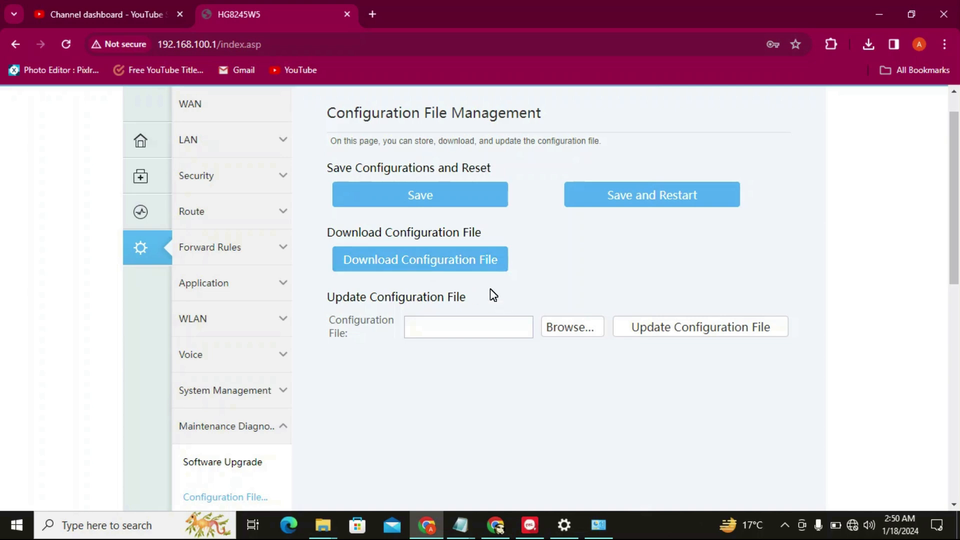
Check Chrome's downloads, then select hw_ctree (1).xml from Downloads as the update file
click(868, 44)
click(821, 224)
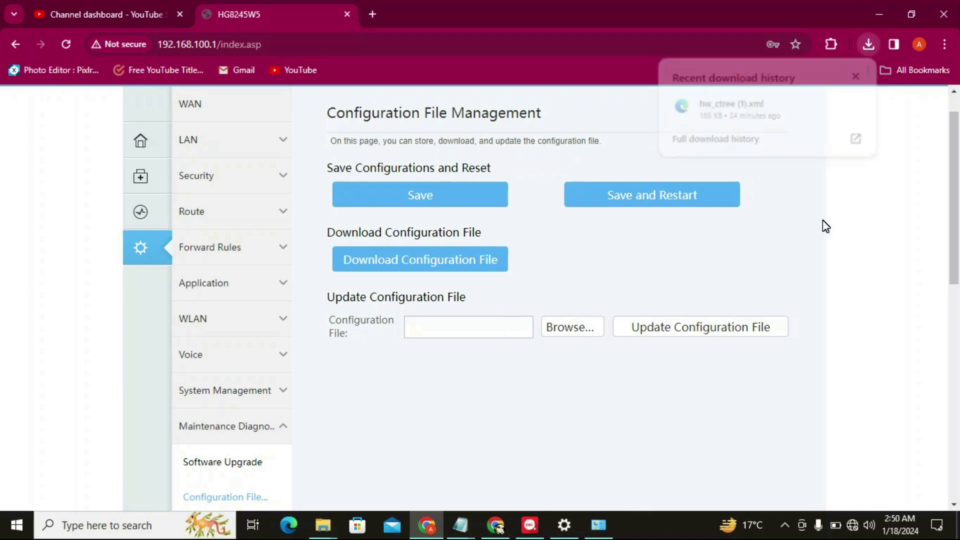
click(566, 328)
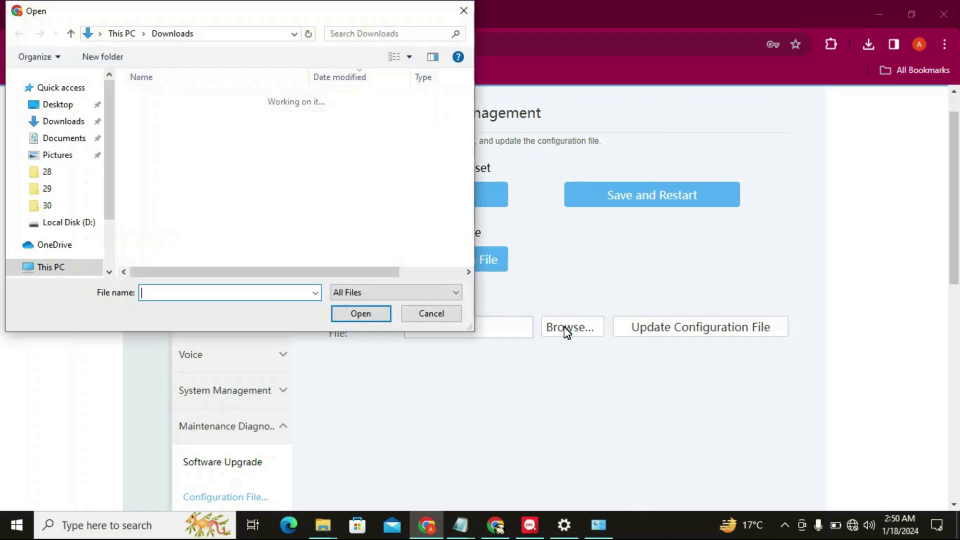
double_click(179, 118)
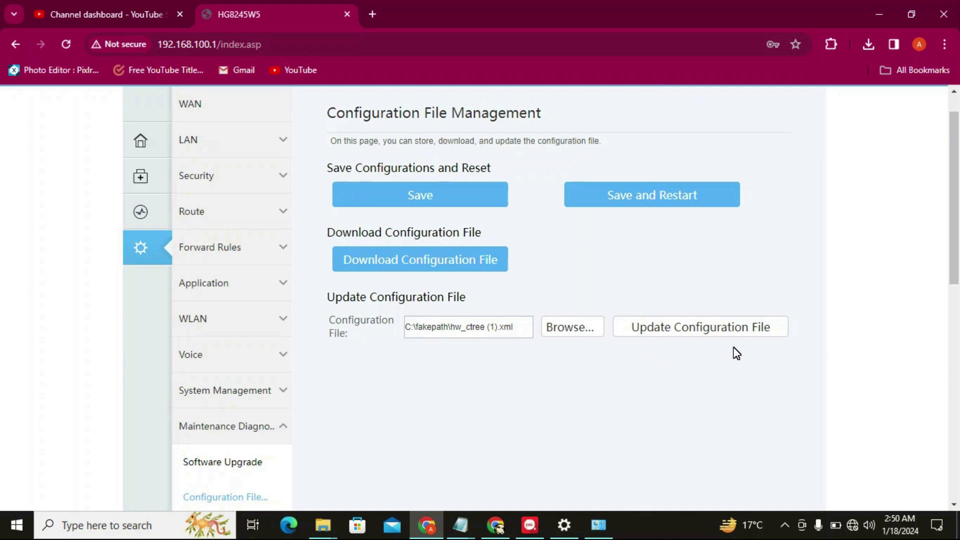
drag(956, 245, 955, 268)
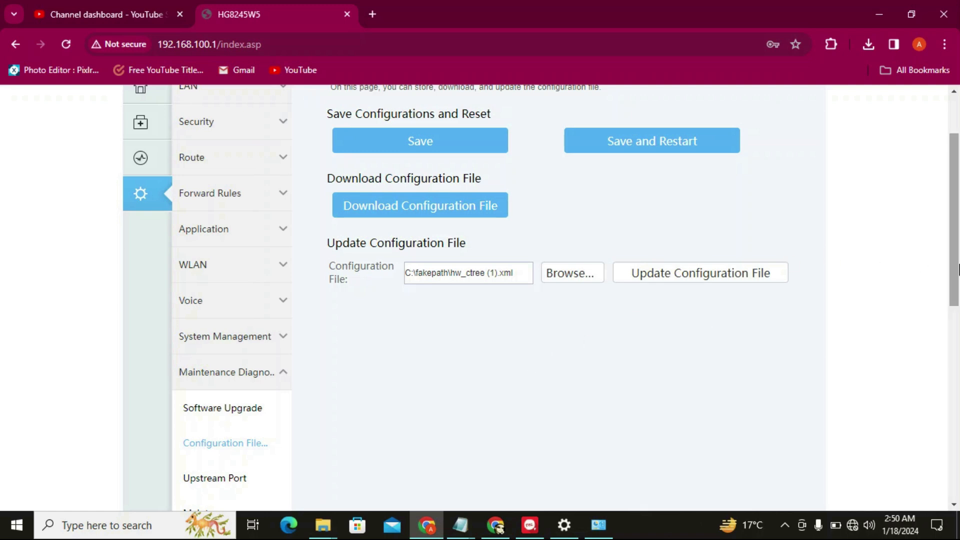
drag(956, 269, 955, 296)
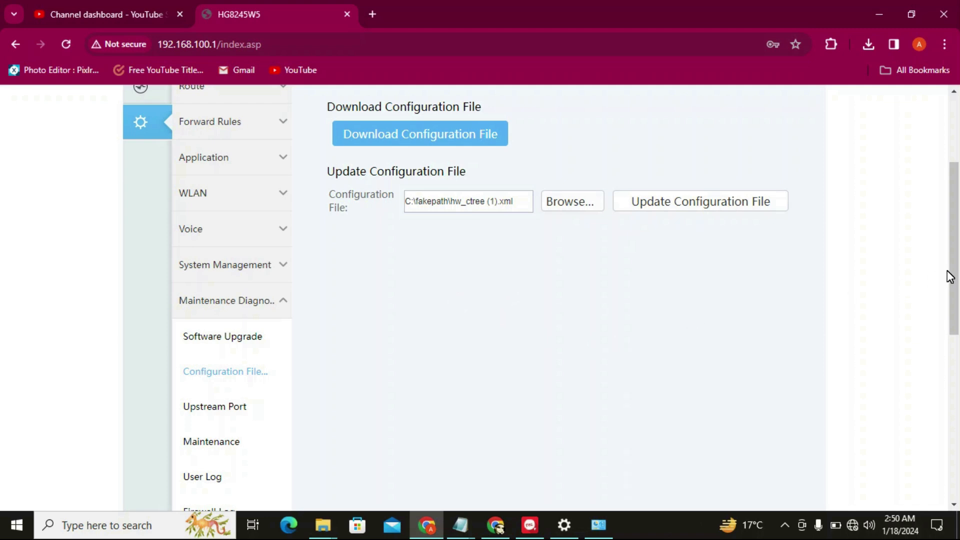
drag(956, 283, 956, 269)
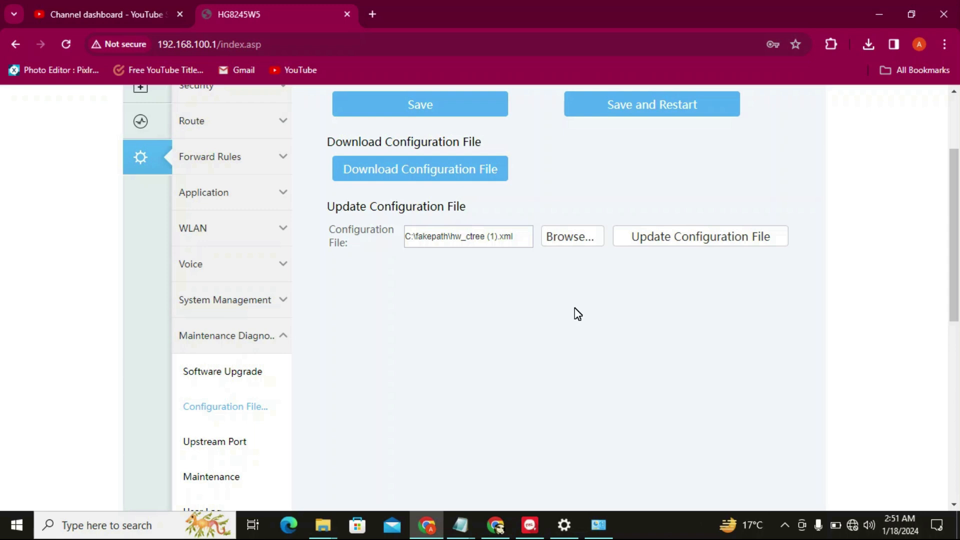
mouse_move(957, 277)
mouse_down()
mouse_move(952, 348)
mouse_move(952, 270)
mouse_up()
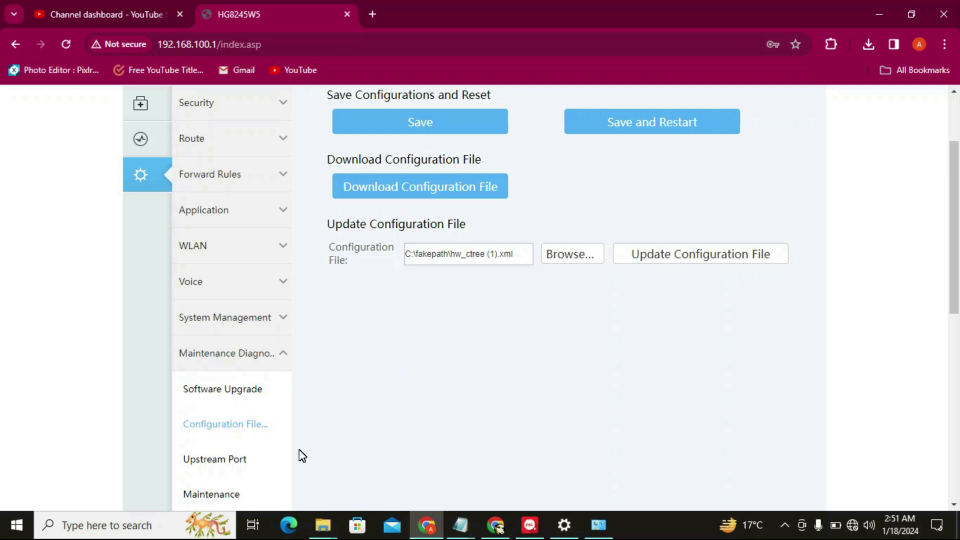
Change the upstream port from Optical to LAN1
click(239, 465)
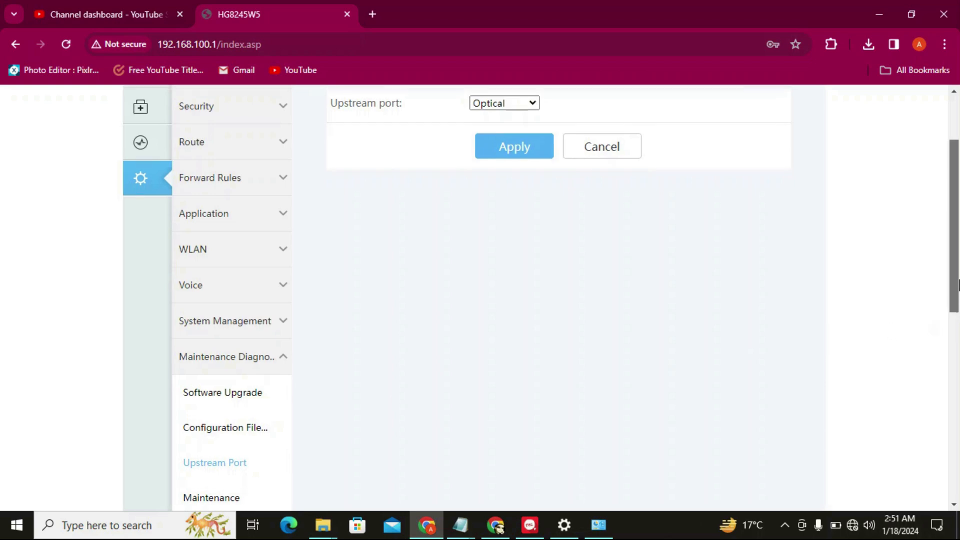
scroll(954, 302, up, 3)
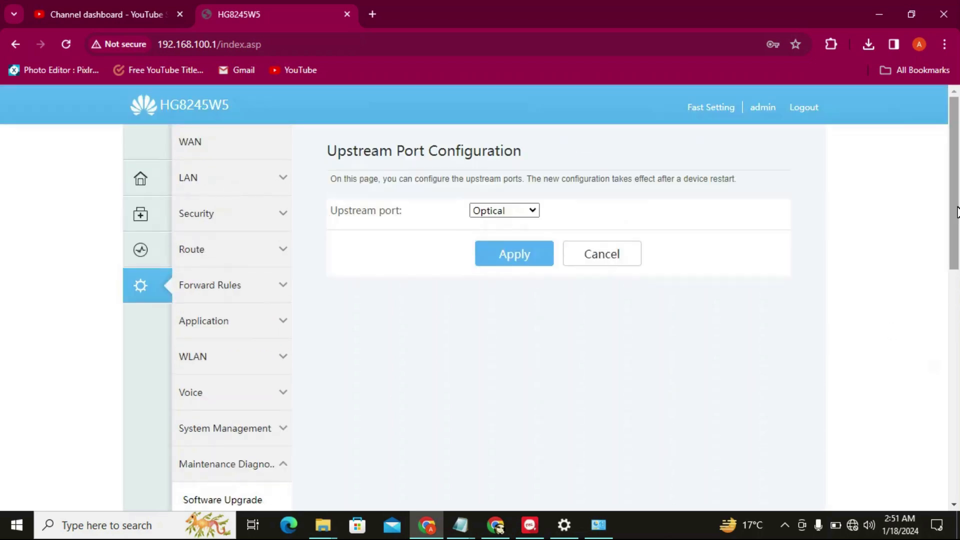
click(526, 210)
click(526, 210)
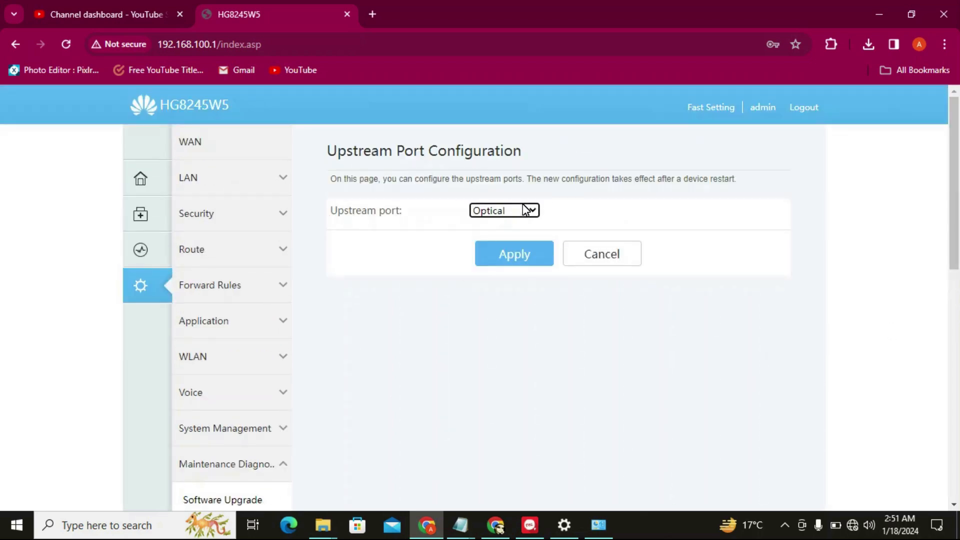
click(525, 211)
click(525, 210)
click(525, 210)
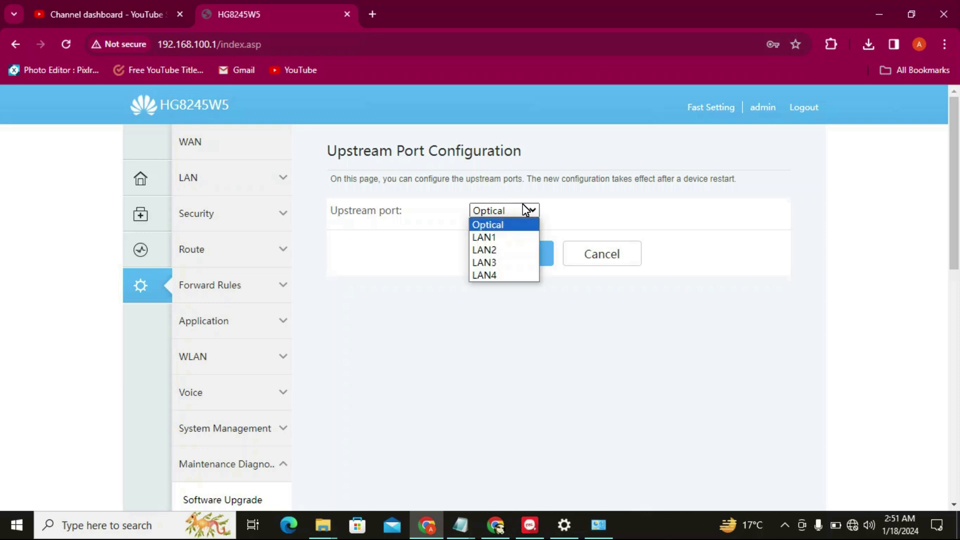
click(500, 237)
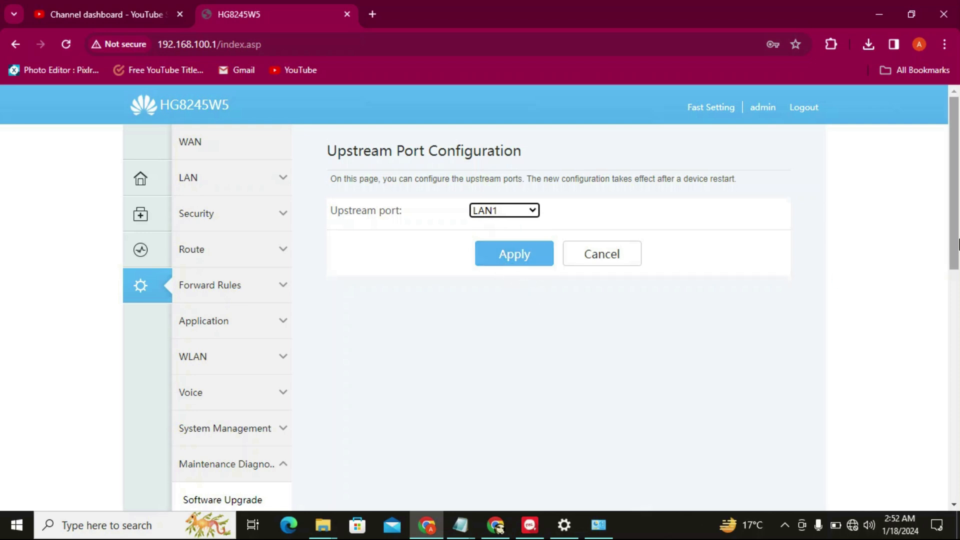
Go to the WAN Configuration page listing the existing IPv4 connections
drag(959, 242, 957, 259)
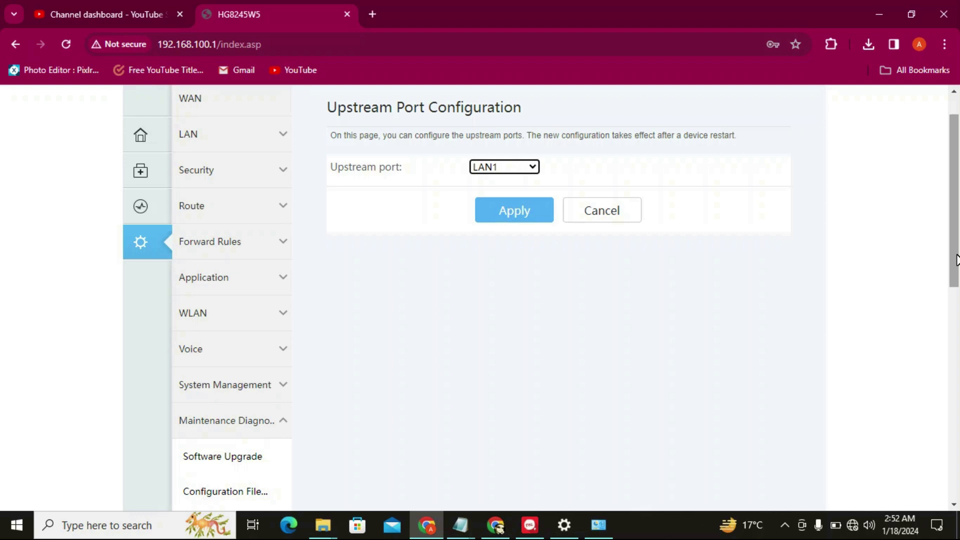
mouse_move(956, 260)
mouse_down()
mouse_move(955, 273)
mouse_move(953, 251)
mouse_up()
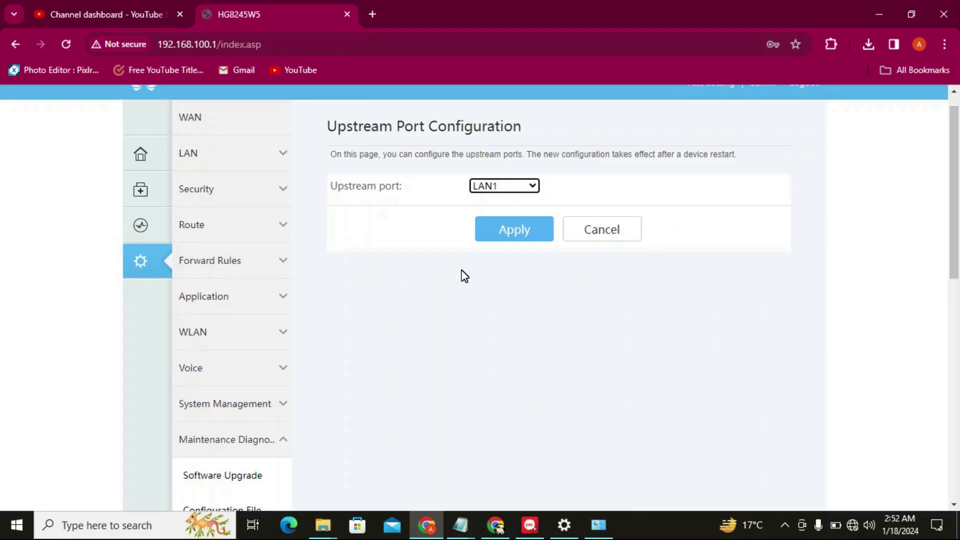
click(213, 121)
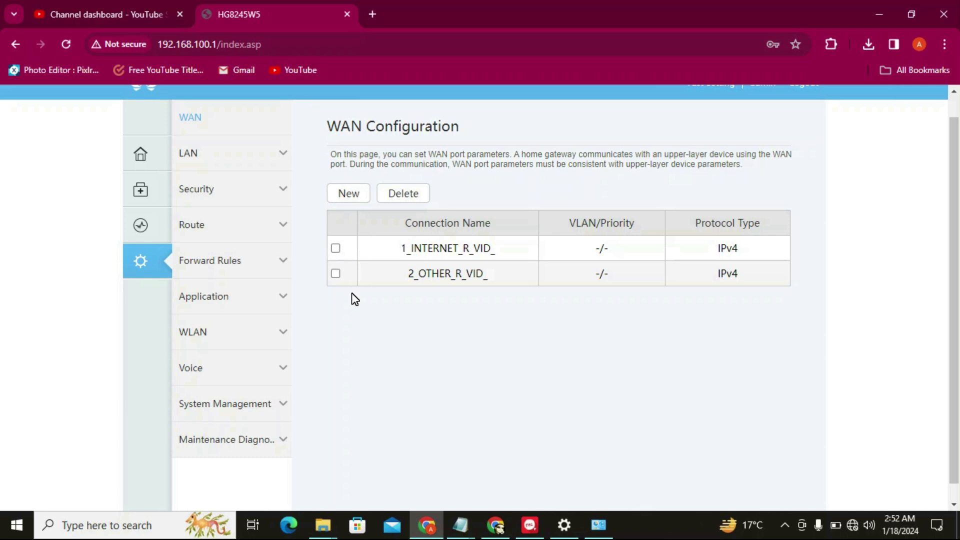
Add a new WAN connection with Enable VLAN unchecked
click(351, 193)
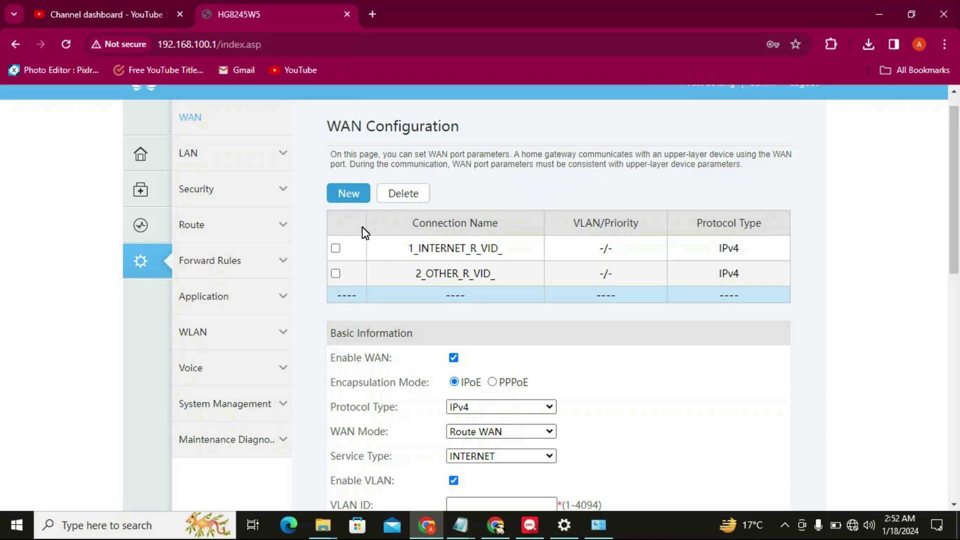
drag(955, 256, 955, 324)
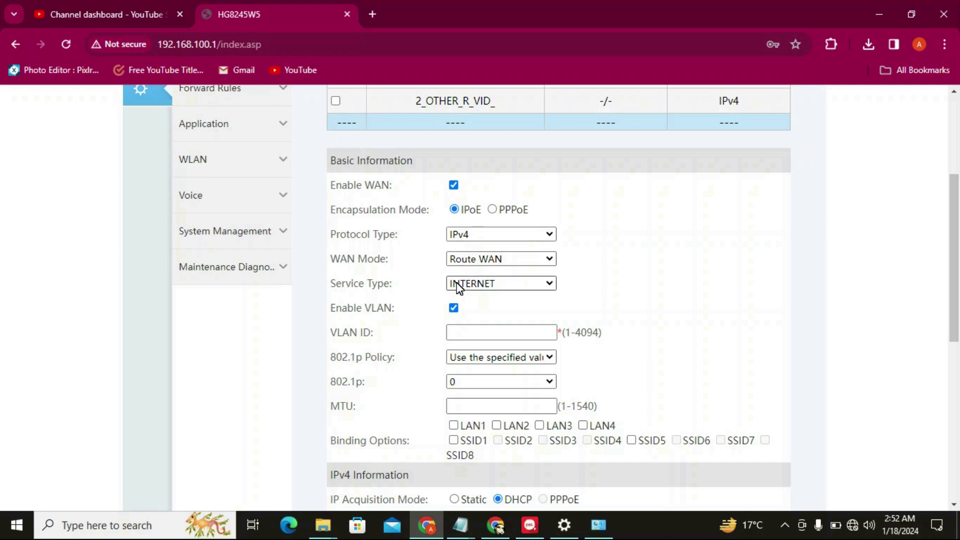
click(454, 308)
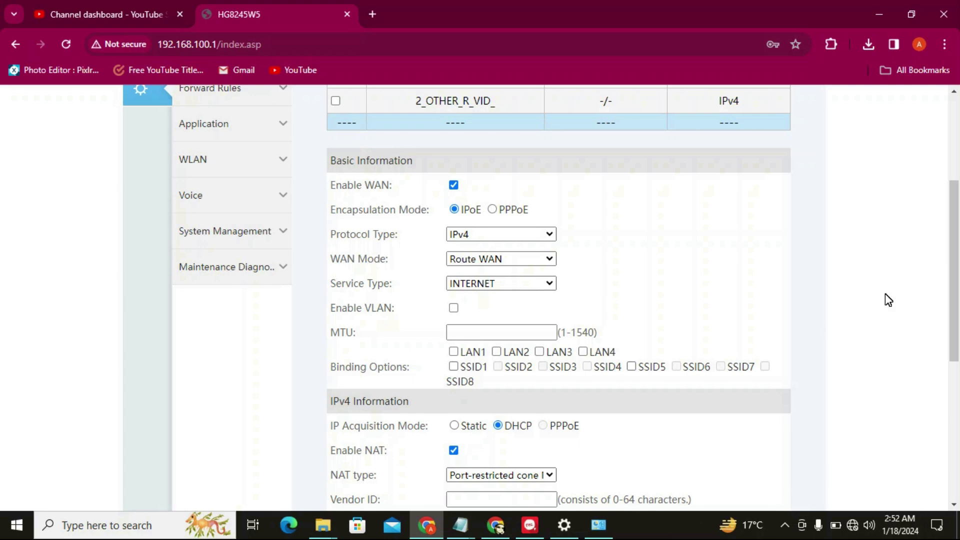
Review the rest of the new connection form, then go to the LAN port configuration
drag(958, 274, 952, 368)
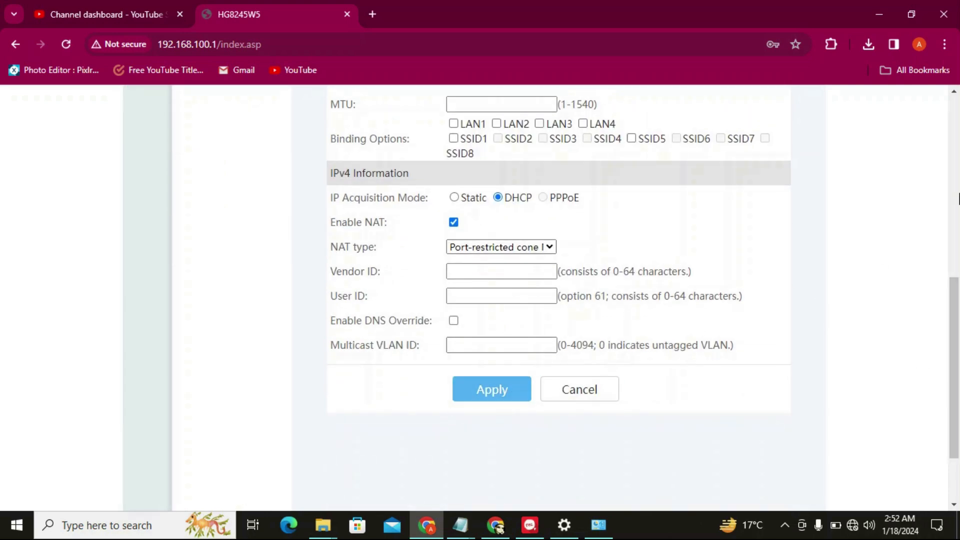
click(956, 198)
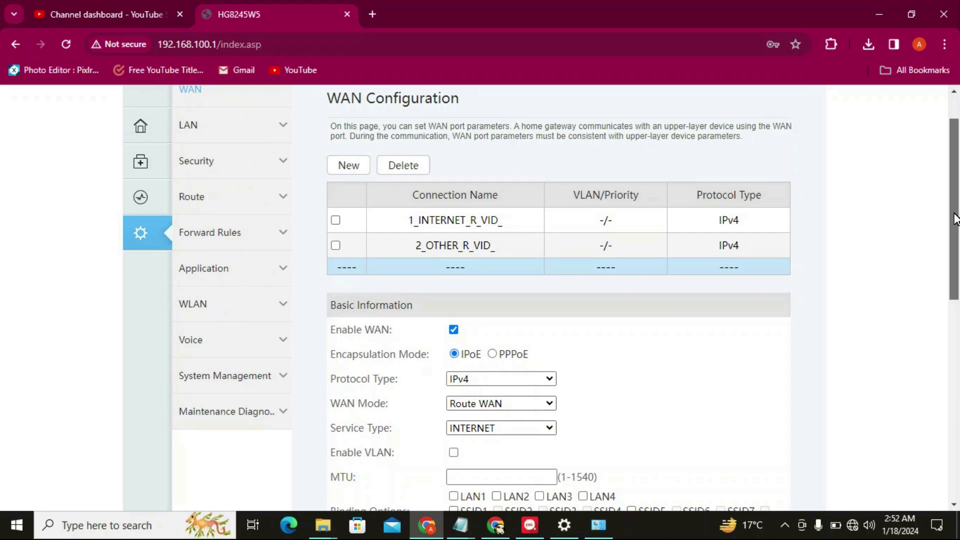
drag(955, 199, 954, 177)
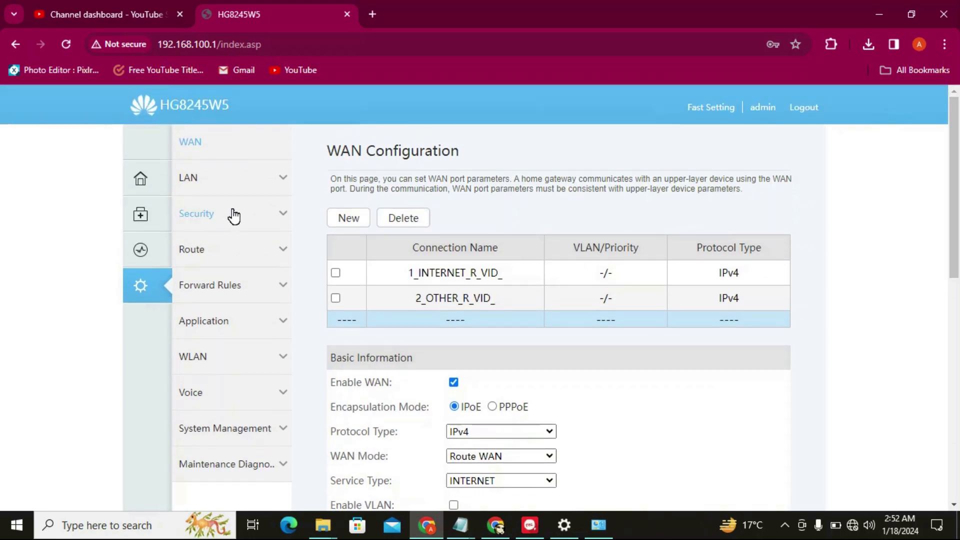
click(213, 185)
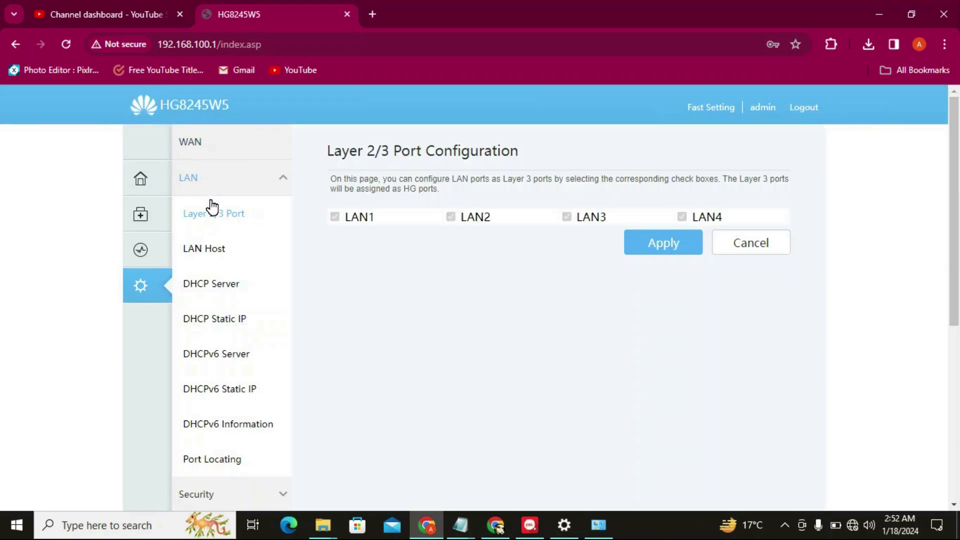
Uncheck Enable secondary address in the LAN Host settings
click(223, 254)
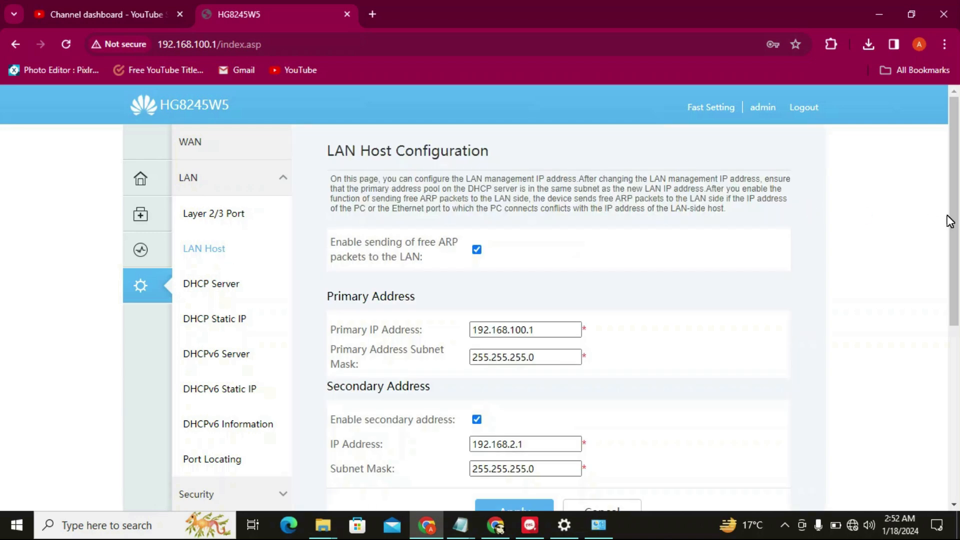
scroll(929, 352, down, 5)
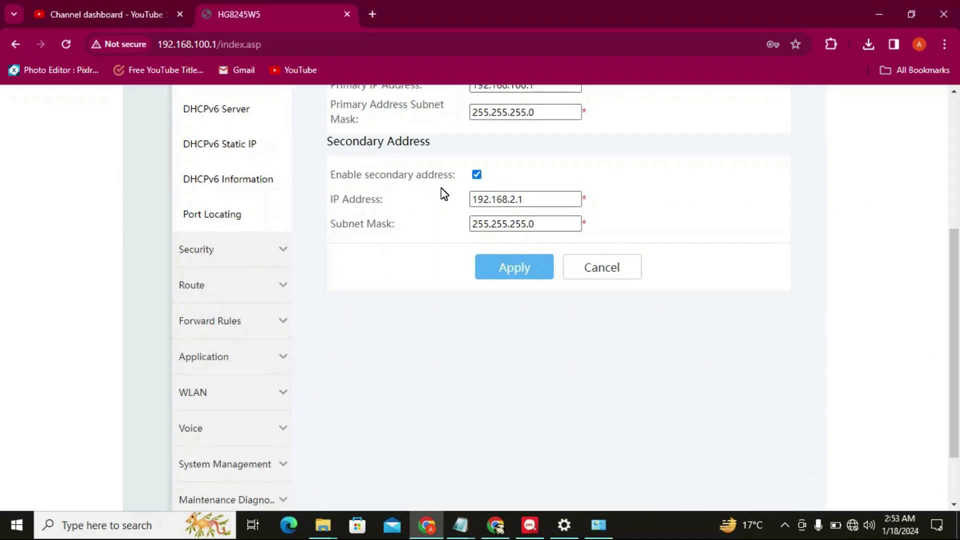
click(475, 173)
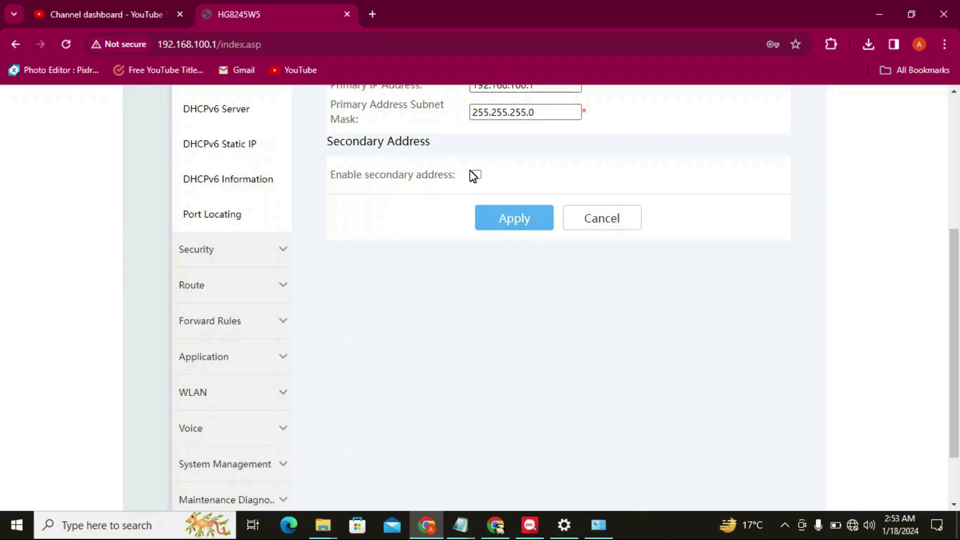
Go to the Maintenance Diagnosis Software Upgrade page
drag(957, 333, 958, 132)
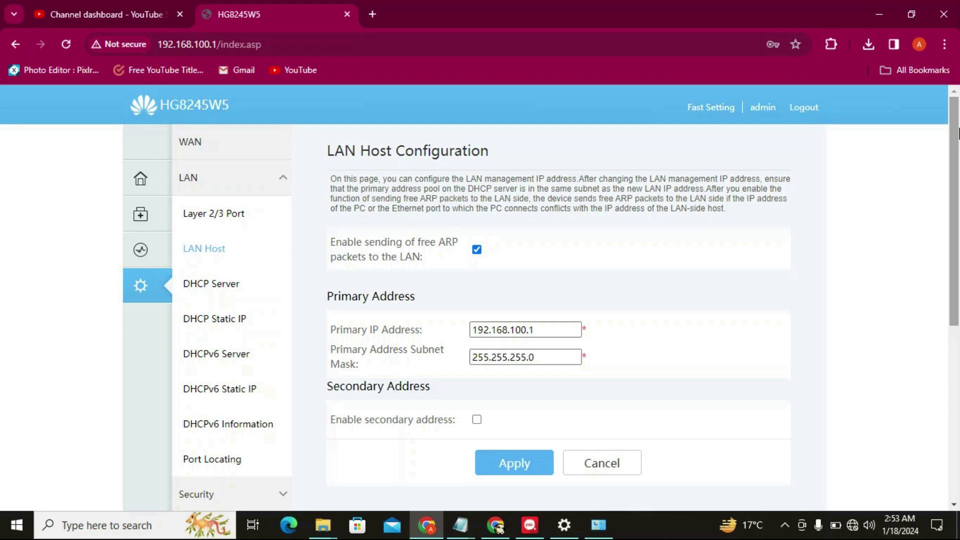
drag(958, 134, 958, 140)
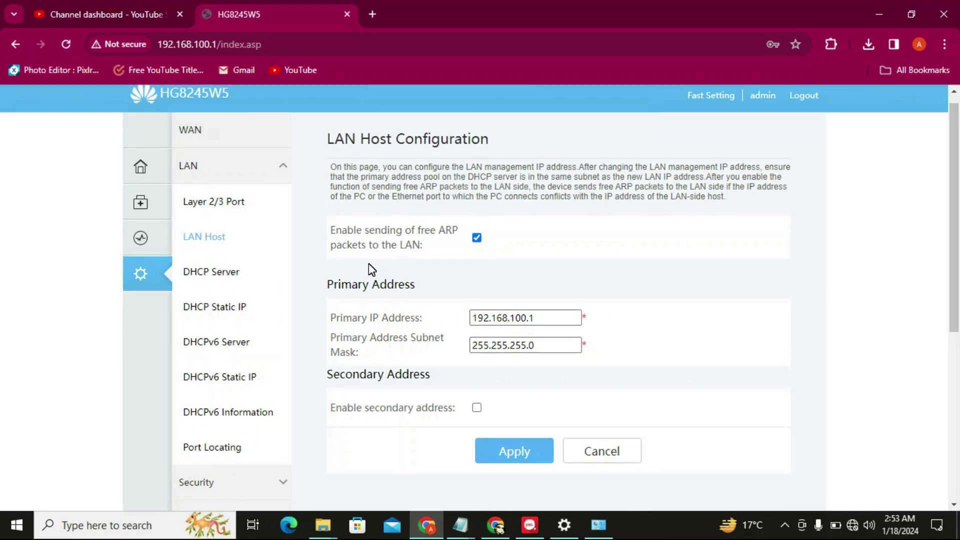
scroll(956, 300, down, 2)
drag(956, 302, 919, 400)
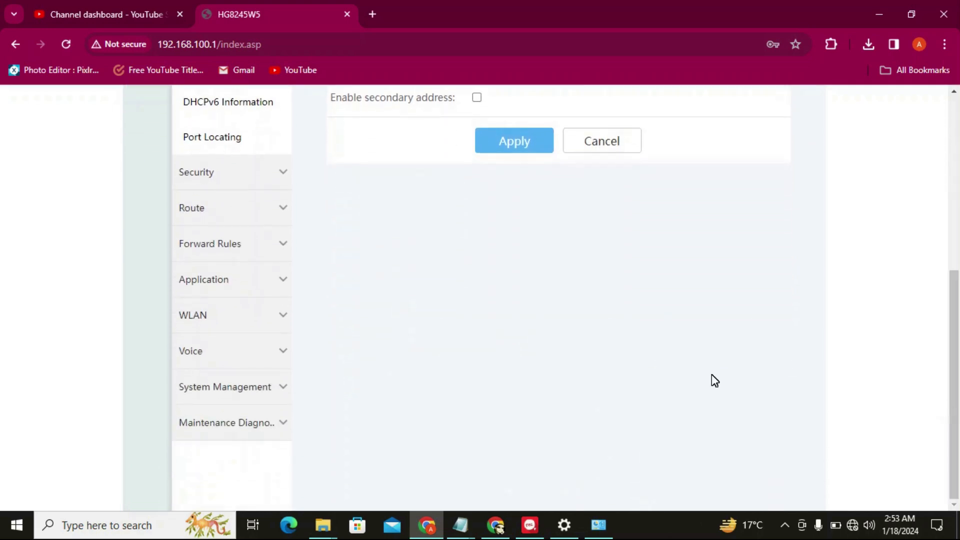
click(247, 419)
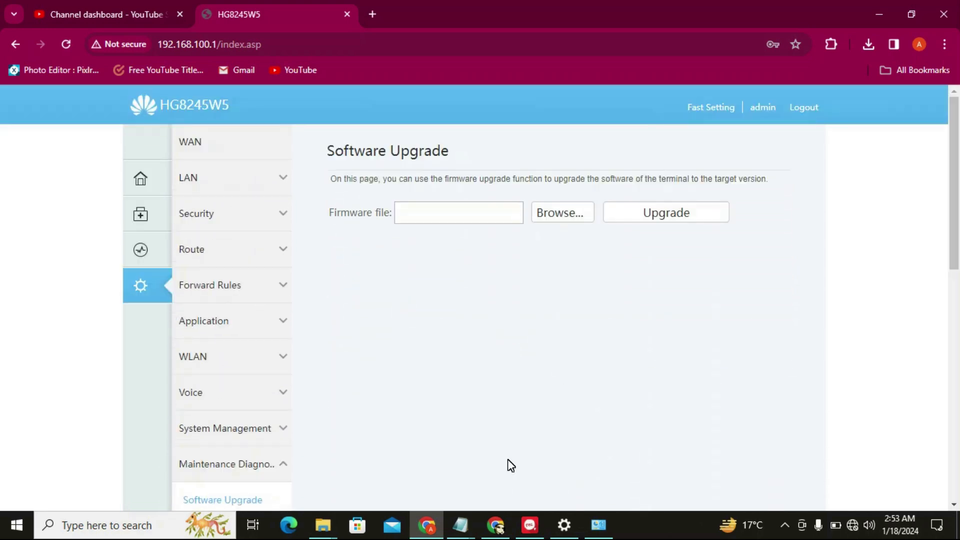